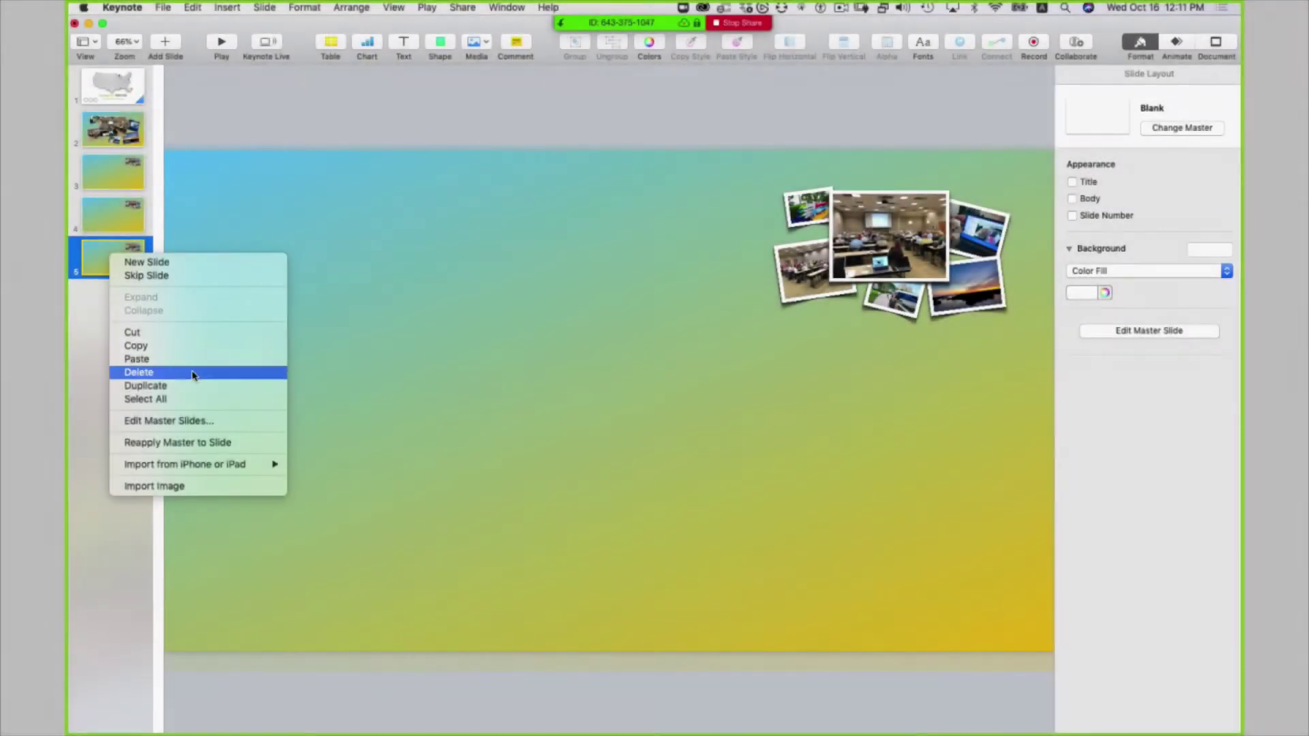
# Step: Duplicate slides 5 and 6, then move the new copy up to position 3
pyautogui.click(189, 384)
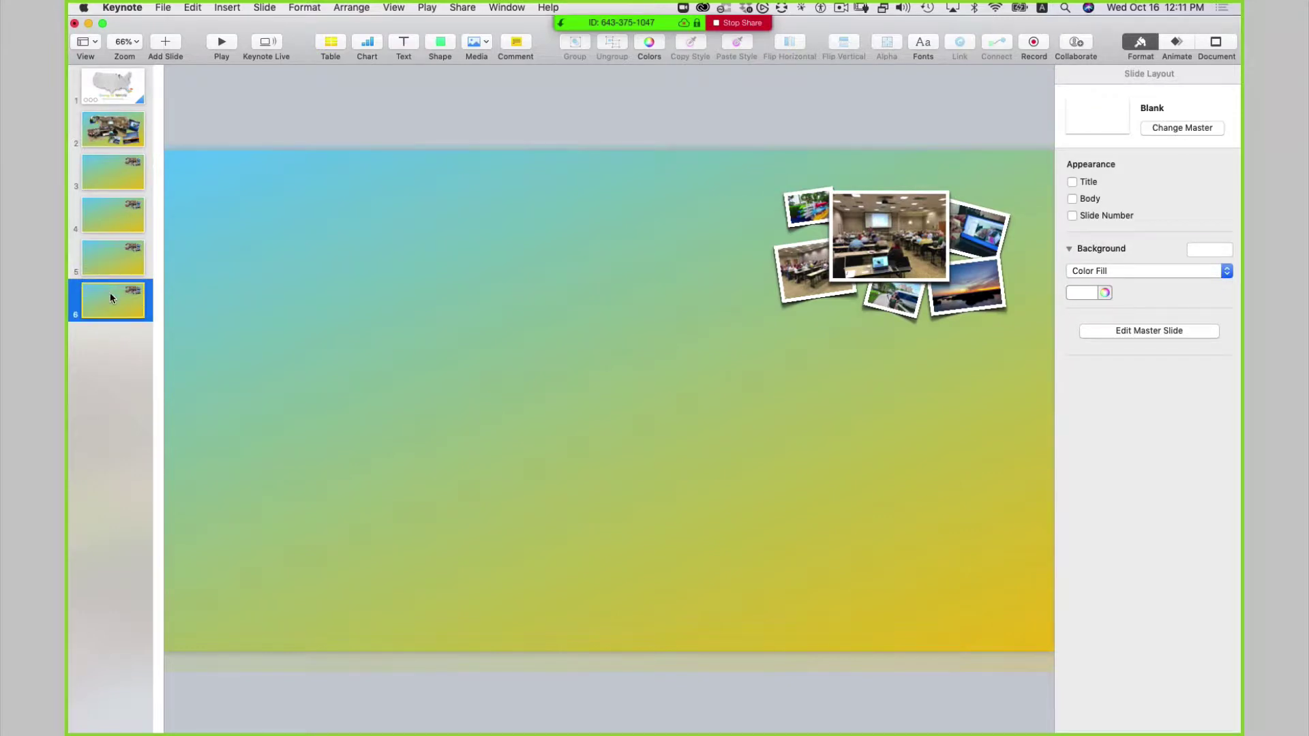
pyautogui.rightClick(111, 296)
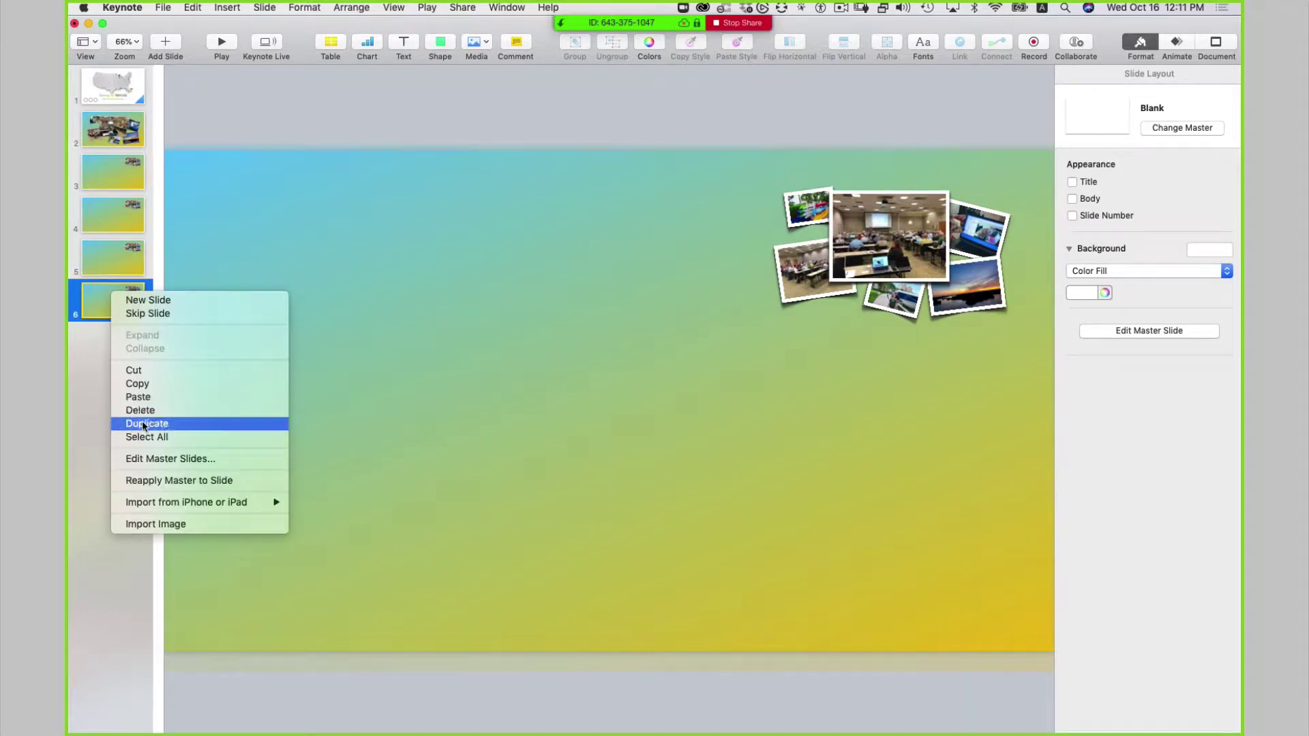
pyautogui.click(143, 423)
pyautogui.moveTo(114, 343); pyautogui.dragTo(114, 186)
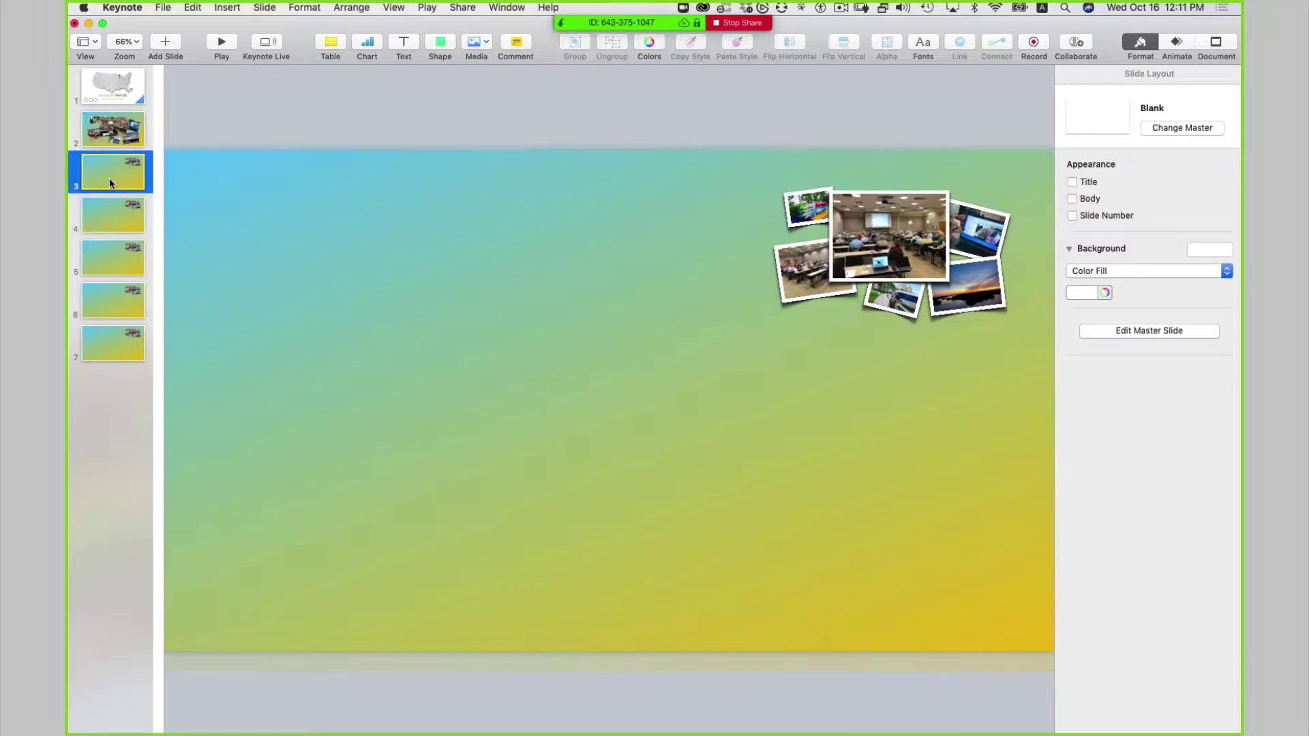
# Step: Move the central classroom photo to slide 3's upper left and enlarge it to about 1116 × 837 pt
pyautogui.click(876, 230)
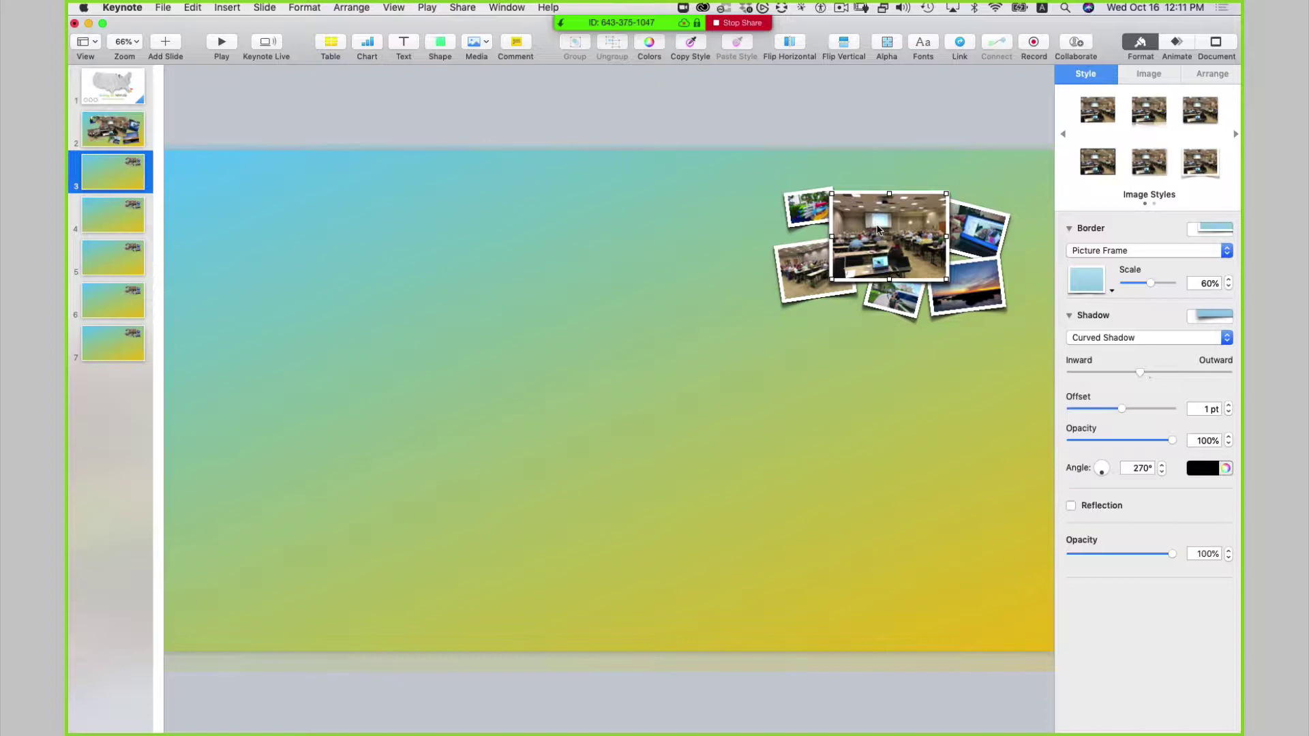
pyautogui.moveTo(881, 235); pyautogui.dragTo(275, 243)
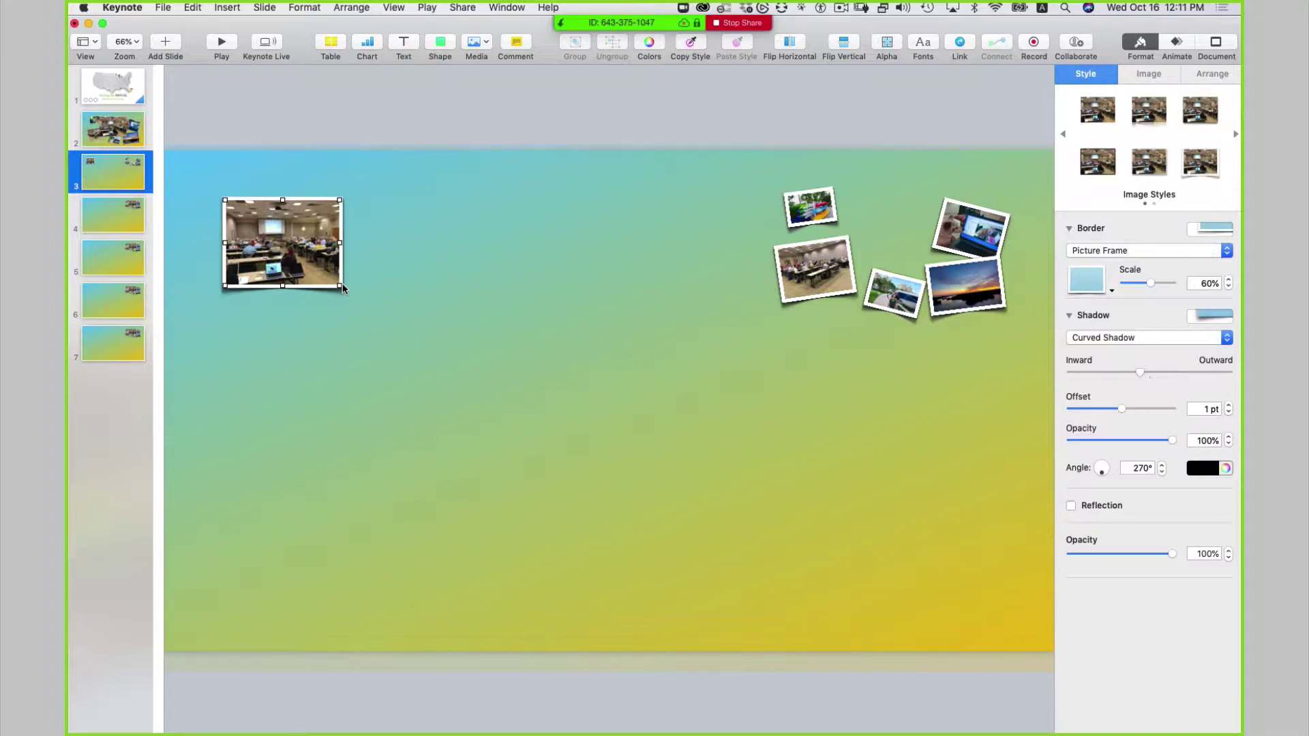
pyautogui.moveTo(340, 286); pyautogui.dragTo(753, 596)
pyautogui.moveTo(648, 421)
pyautogui.mouseDown()
pyautogui.moveTo(636, 423)
pyautogui.moveTo(645, 409)
pyautogui.mouseUp()
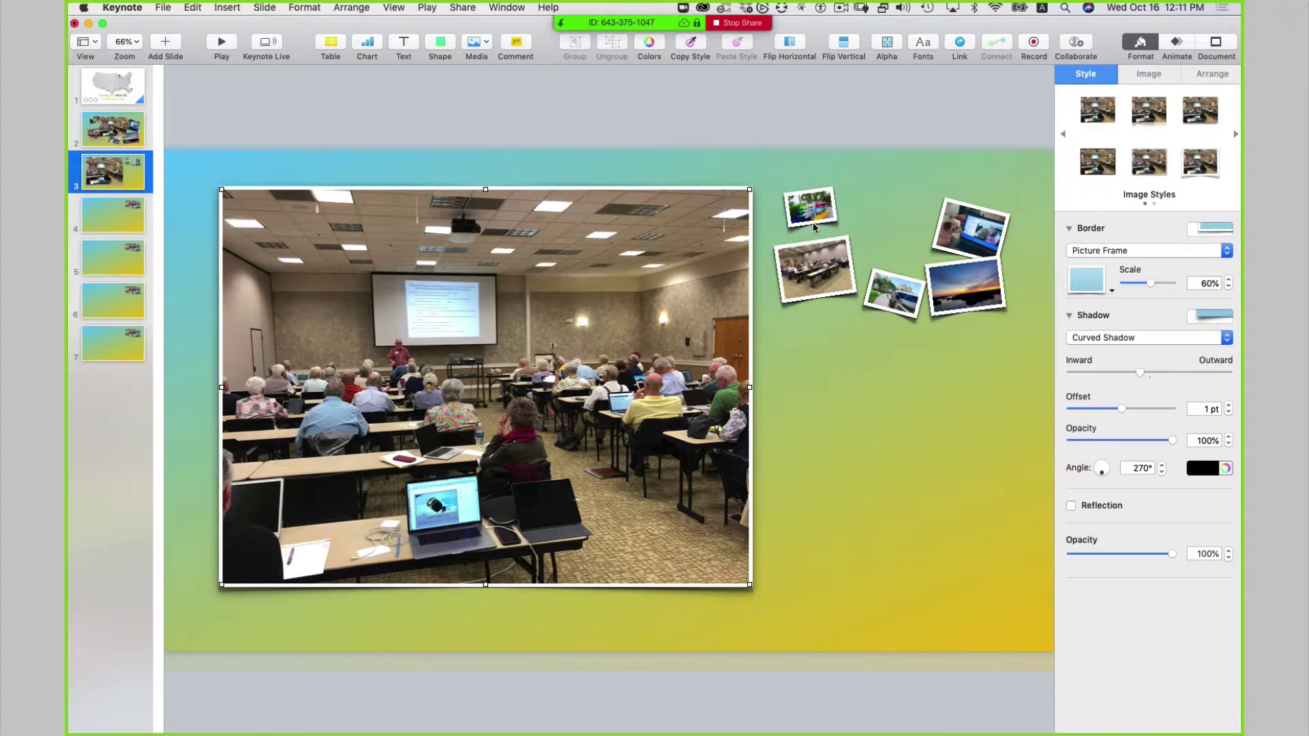
# Step: Copy the four Text One lines from NMUG Keynote Pres Copy.rtf in TextEdit, then return to Keynote
pyautogui.press('super+Tab')
pyautogui.press('super+Tab')
pyautogui.press('super+Tab')
pyautogui.press('super+Tab')
pyautogui.press('super+Tab')
pyautogui.press('super+Tab')
pyautogui.press('super+Tab')
pyautogui.press('super+Tab')
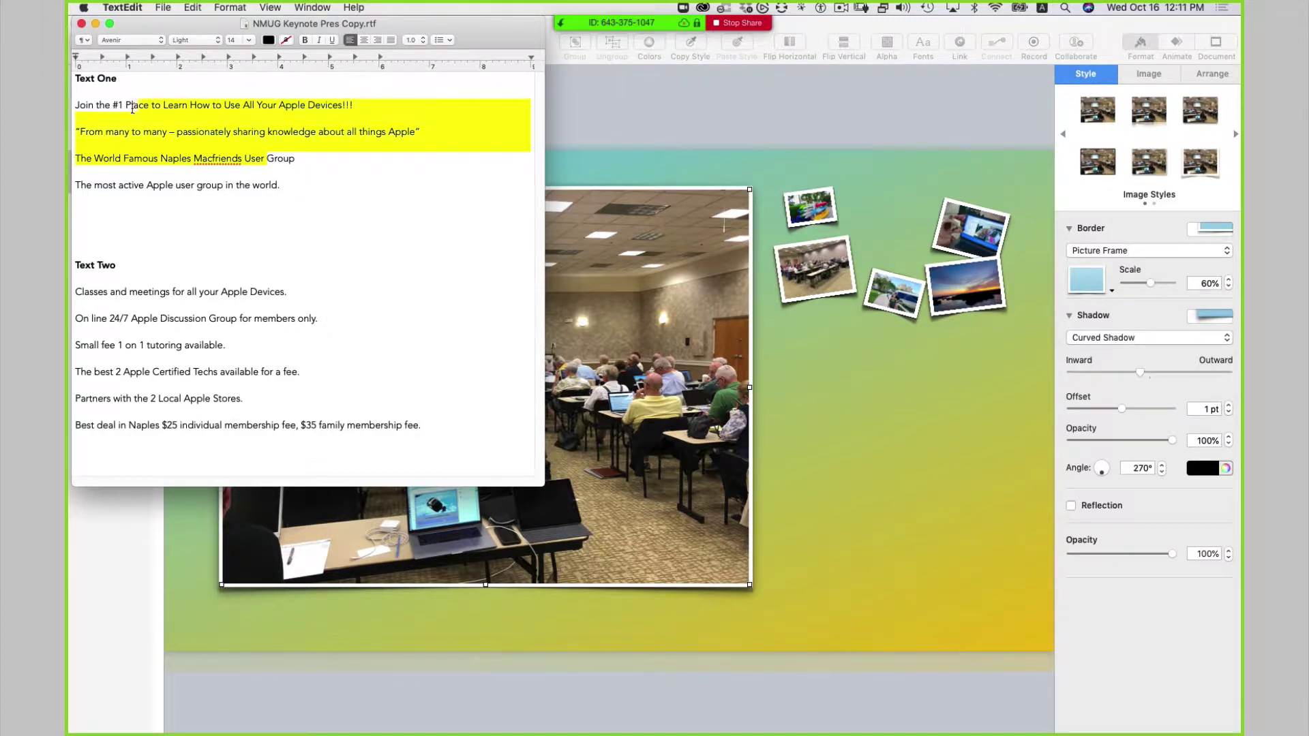
pyautogui.moveTo(294, 192); pyautogui.dragTo(75, 105)
pyautogui.press('super+c')
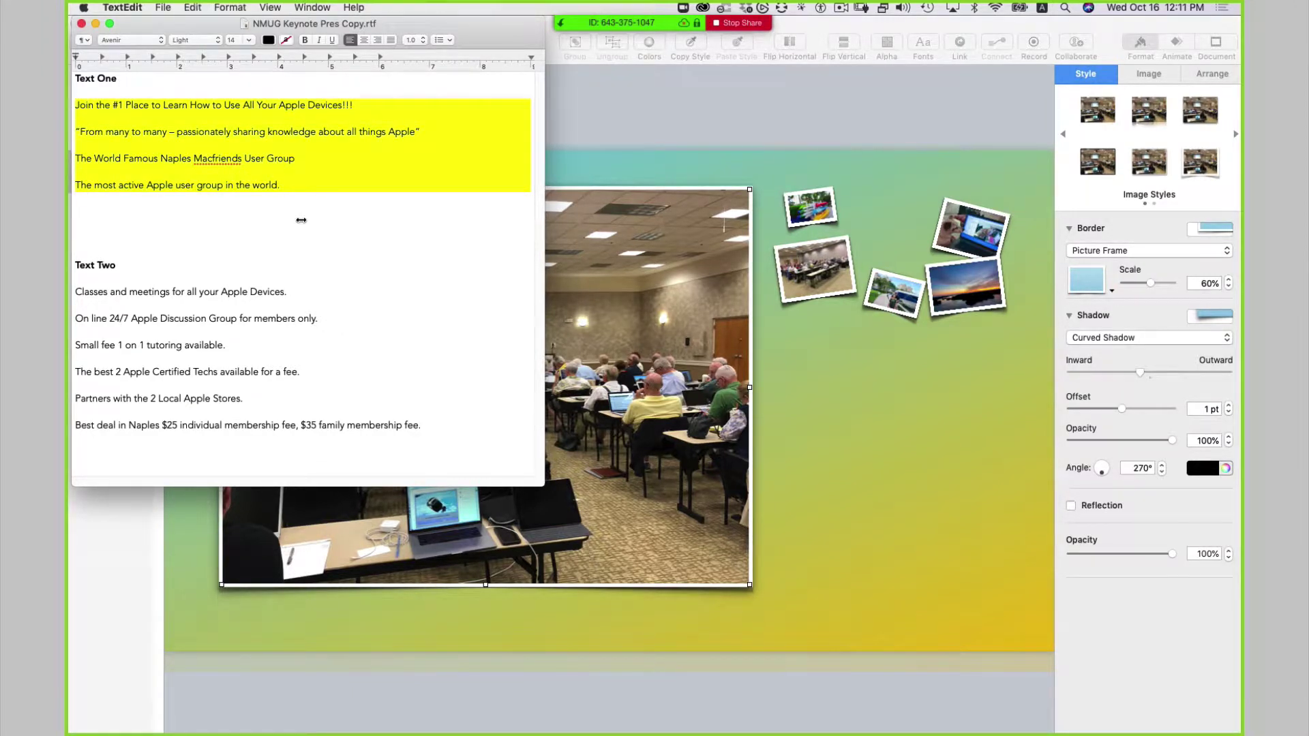
pyautogui.press('super+Tab')
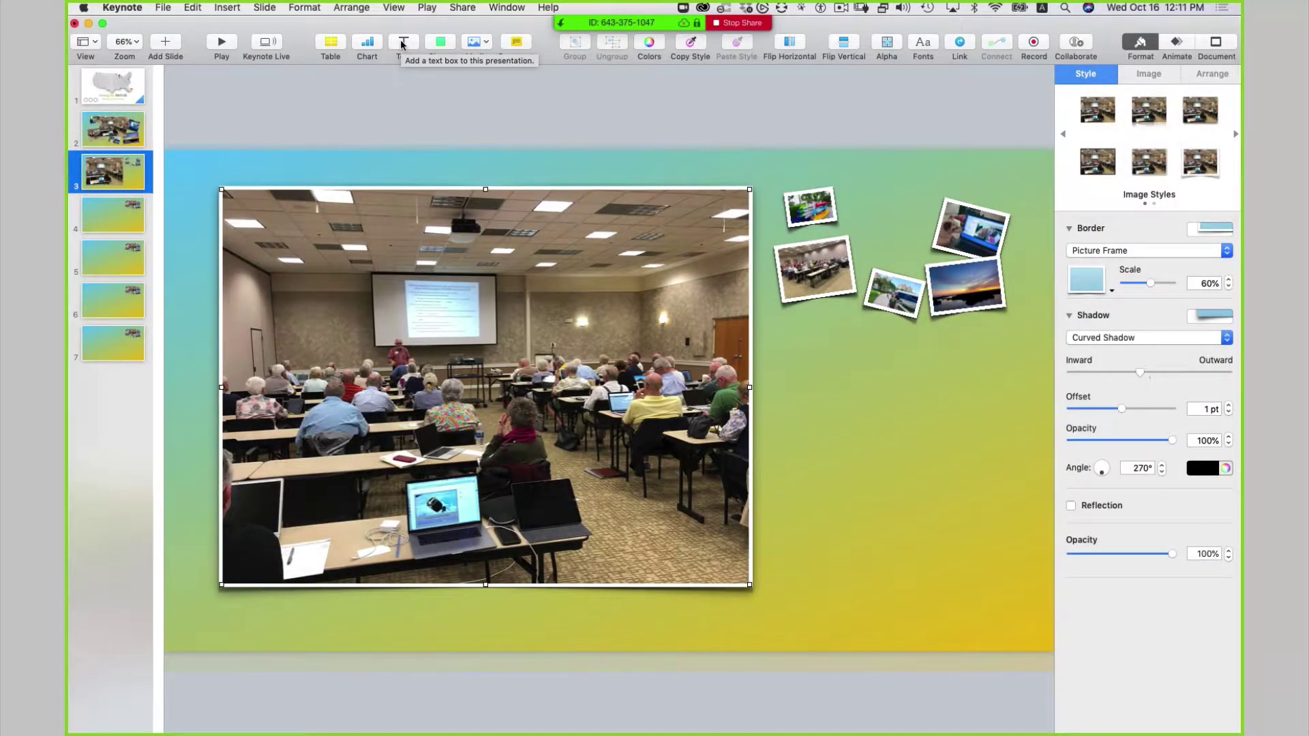
# Step: Paste the copied lines into a new text box, placed right of the photo and narrowed to wrap
pyautogui.click(403, 45)
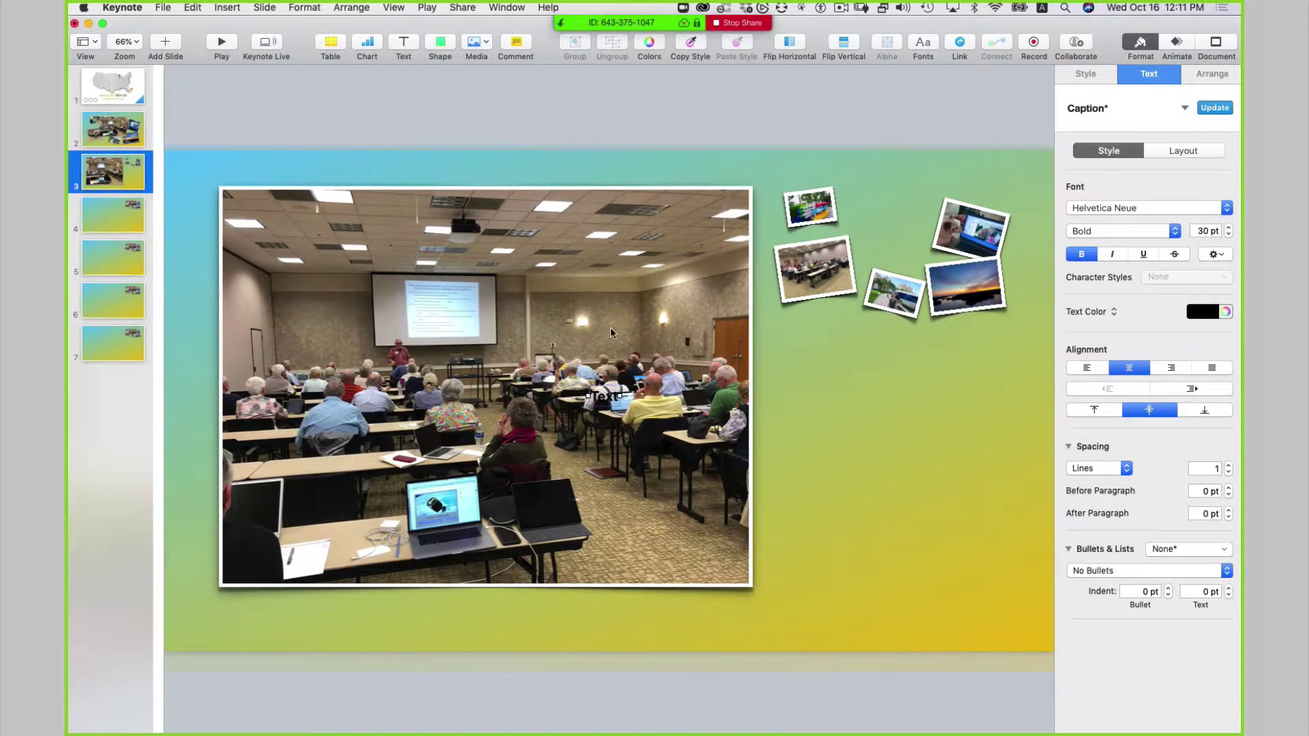
pyautogui.doubleClick(605, 398)
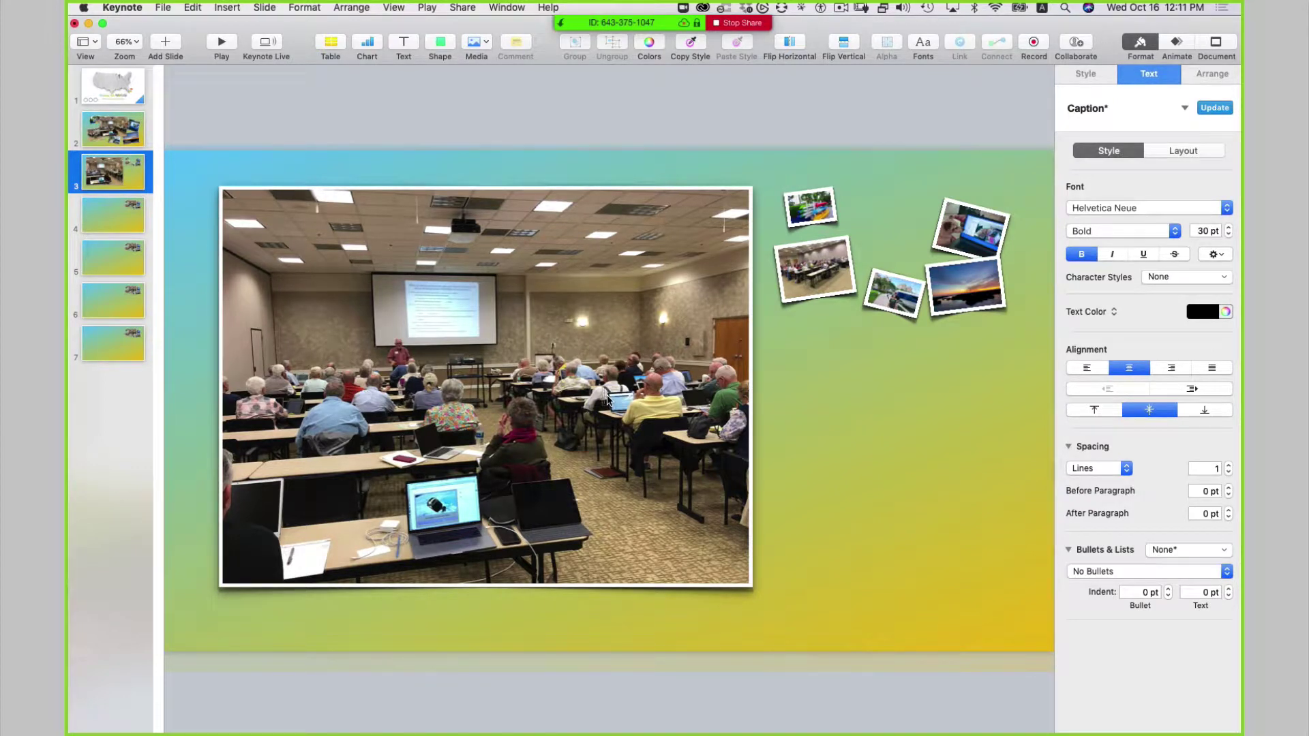
pyautogui.press('super+v')
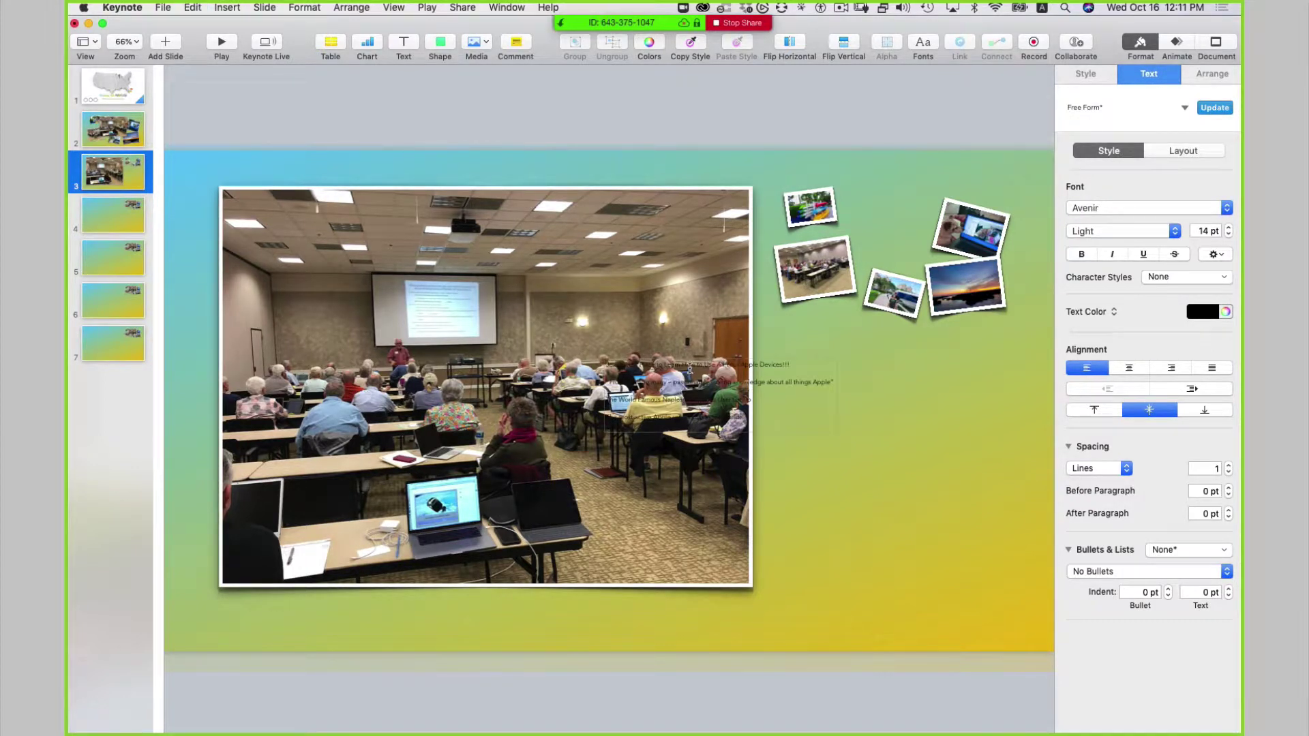
pyautogui.click(893, 405)
pyautogui.moveTo(739, 370); pyautogui.dragTo(918, 365)
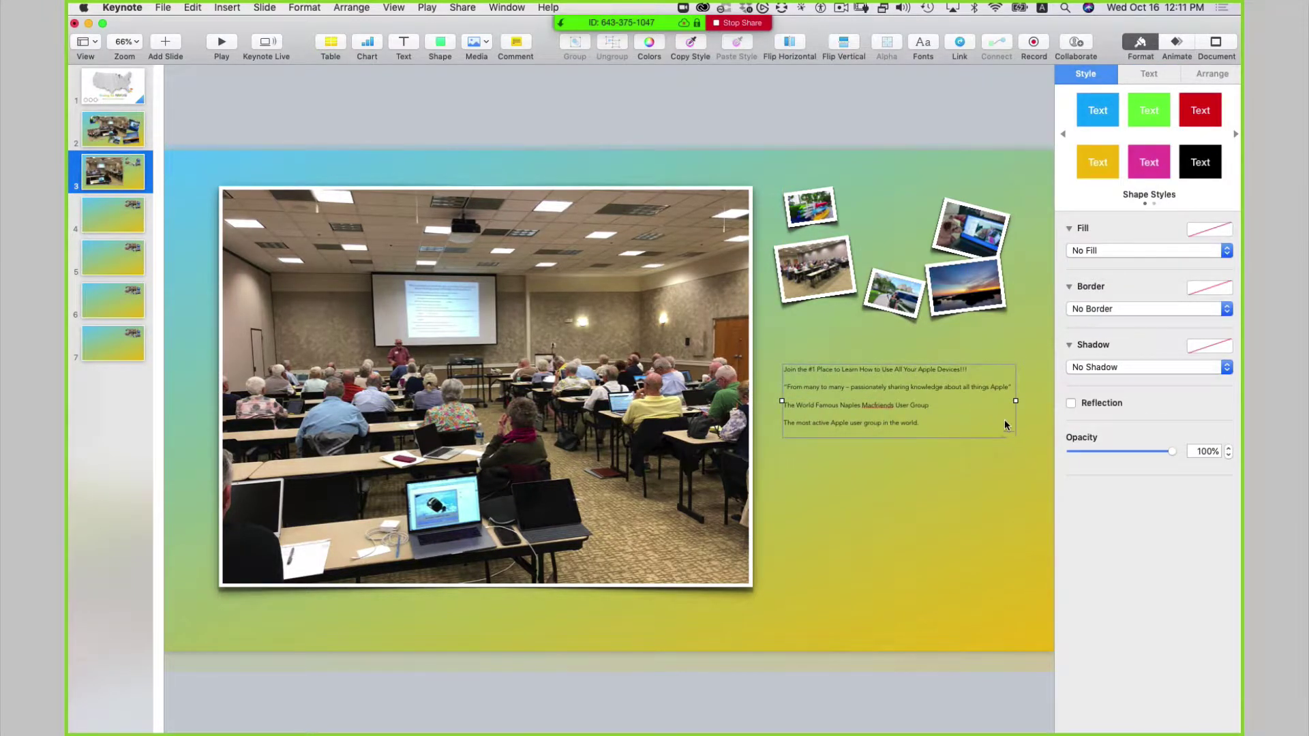
pyautogui.moveTo(1016, 402); pyautogui.dragTo(907, 406)
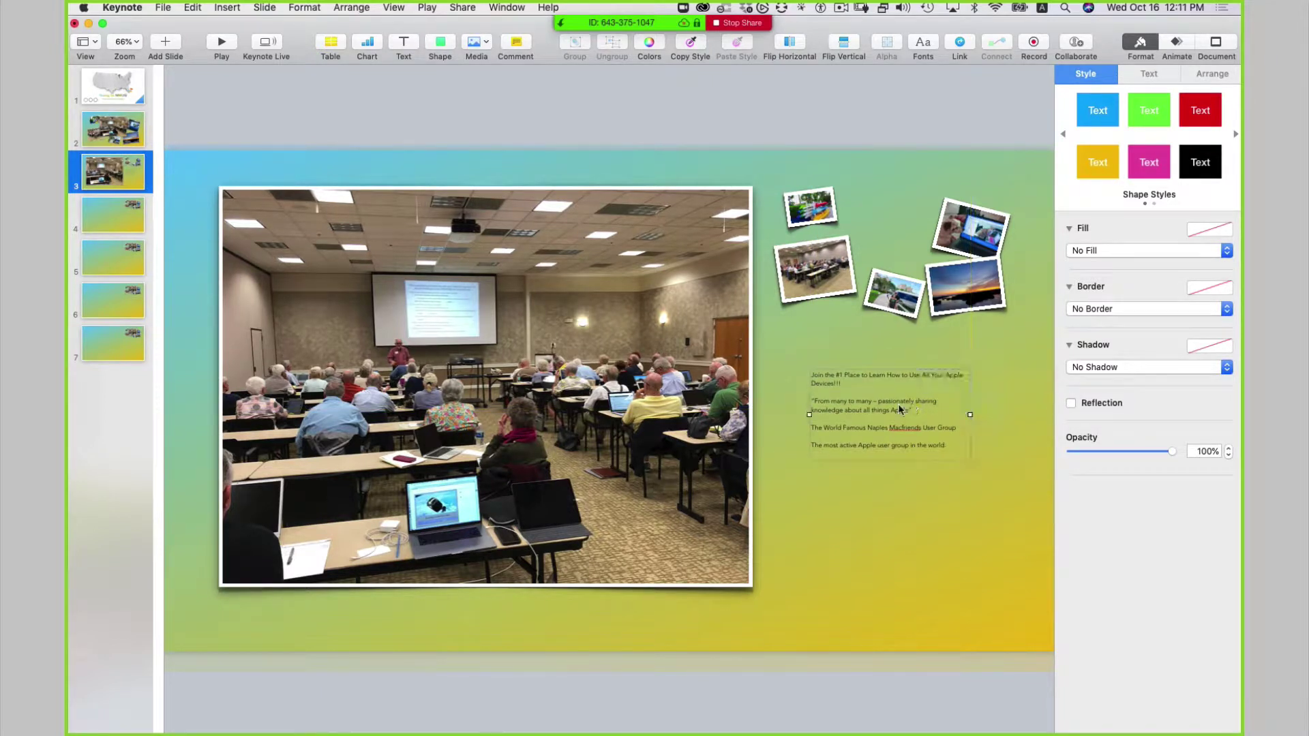
# Step: Make the first paragraph, the 'Join the #1' line, Avenir Black 36 pt
pyautogui.click(841, 390)
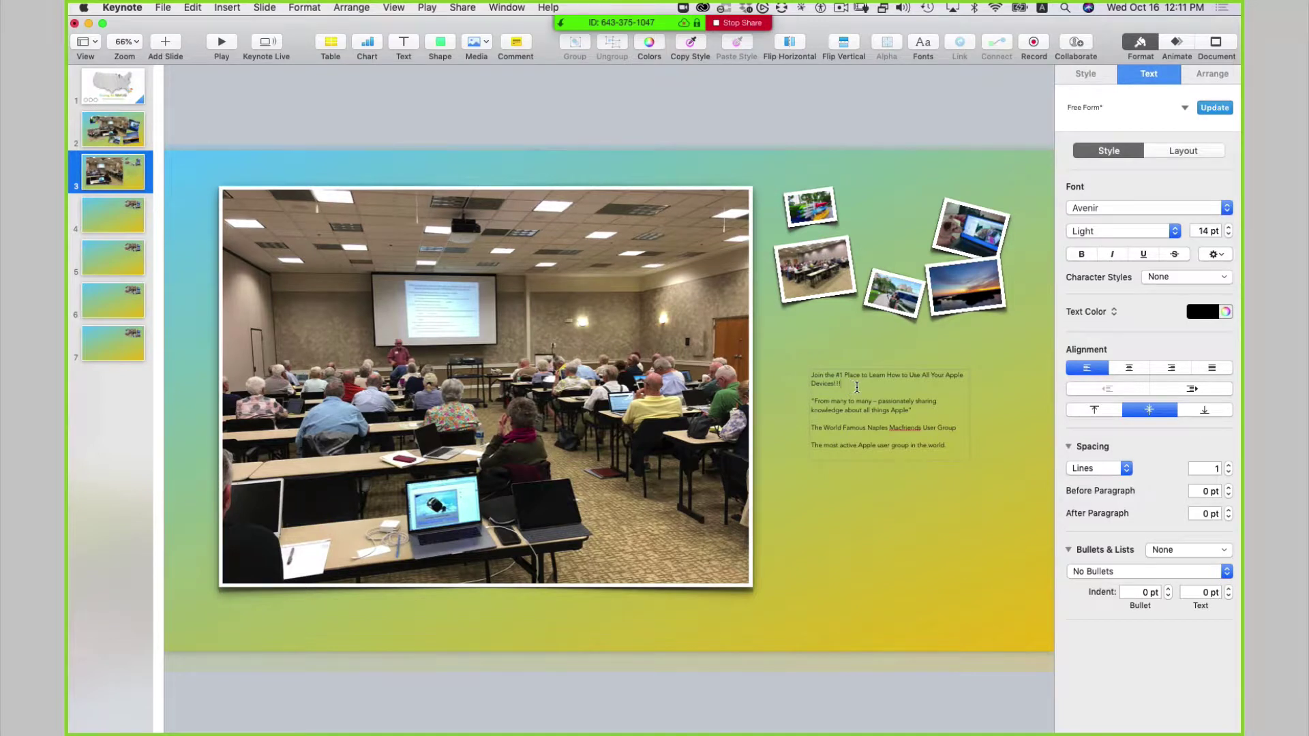
pyautogui.tripleClick(857, 387)
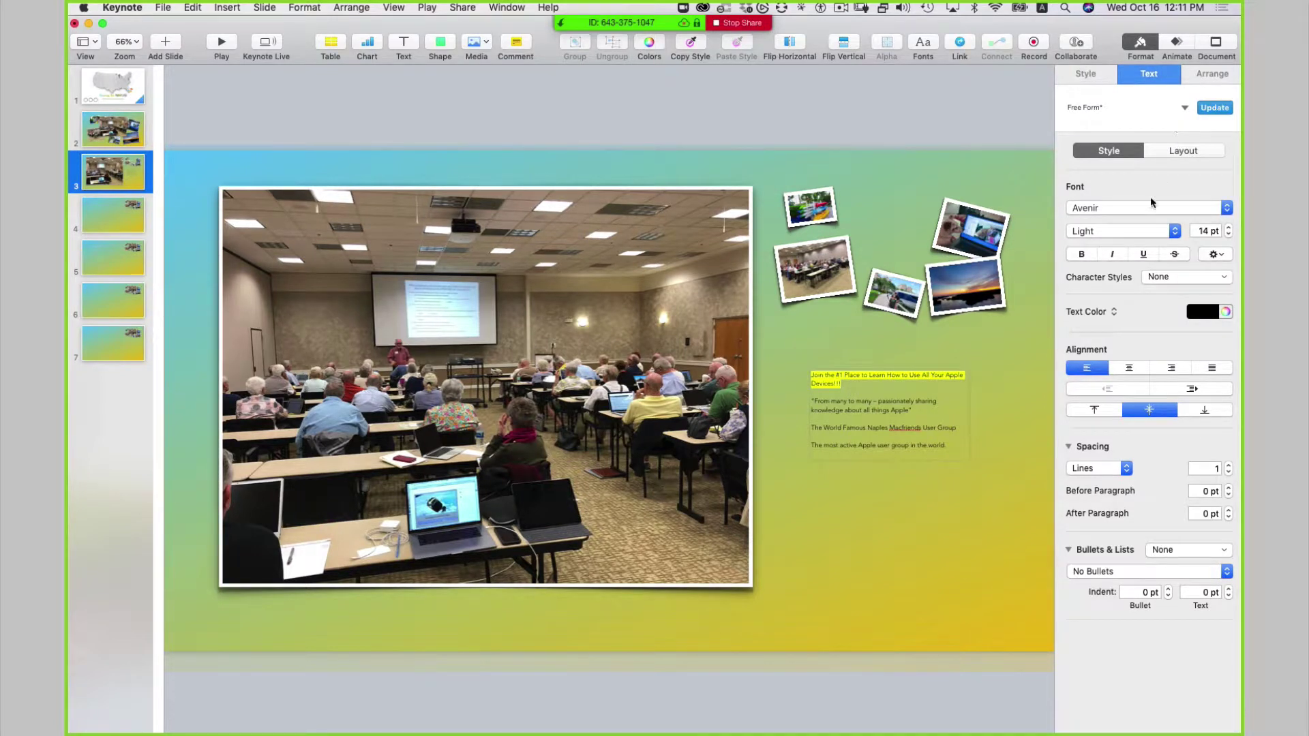
pyautogui.click(1116, 213)
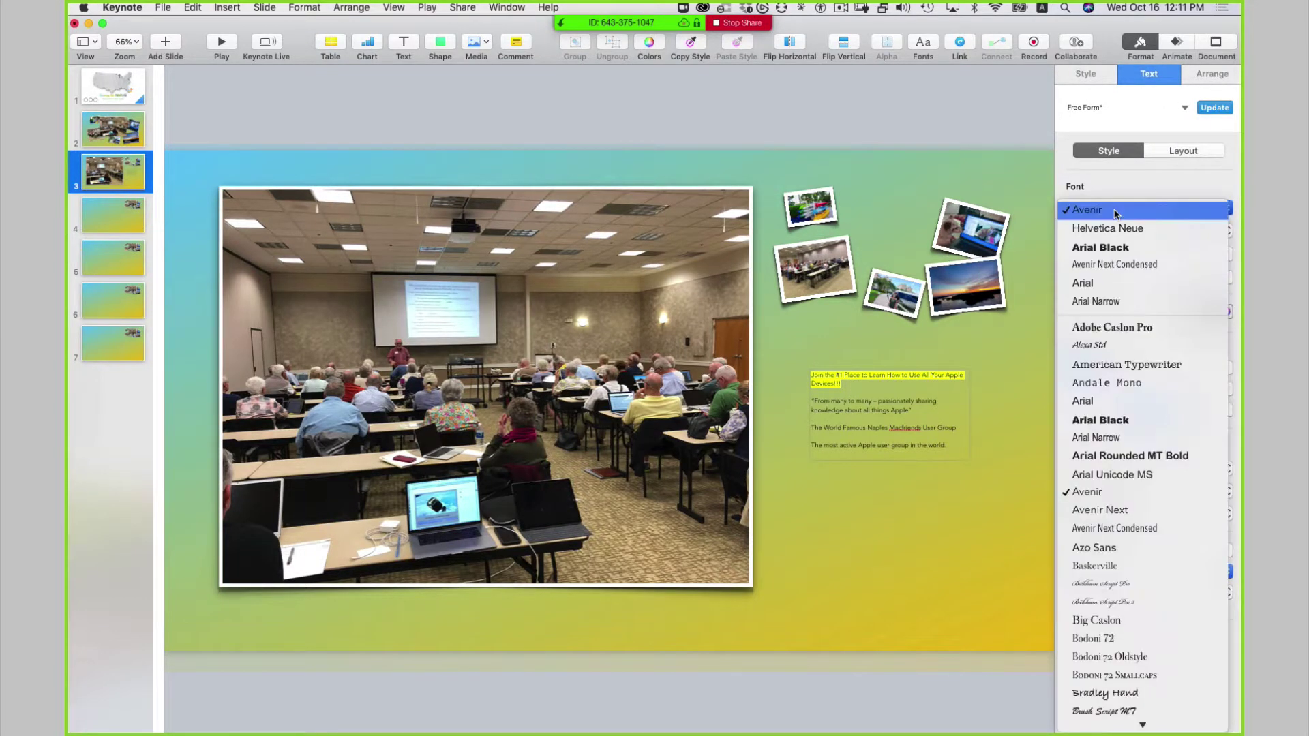
pyautogui.click(1103, 213)
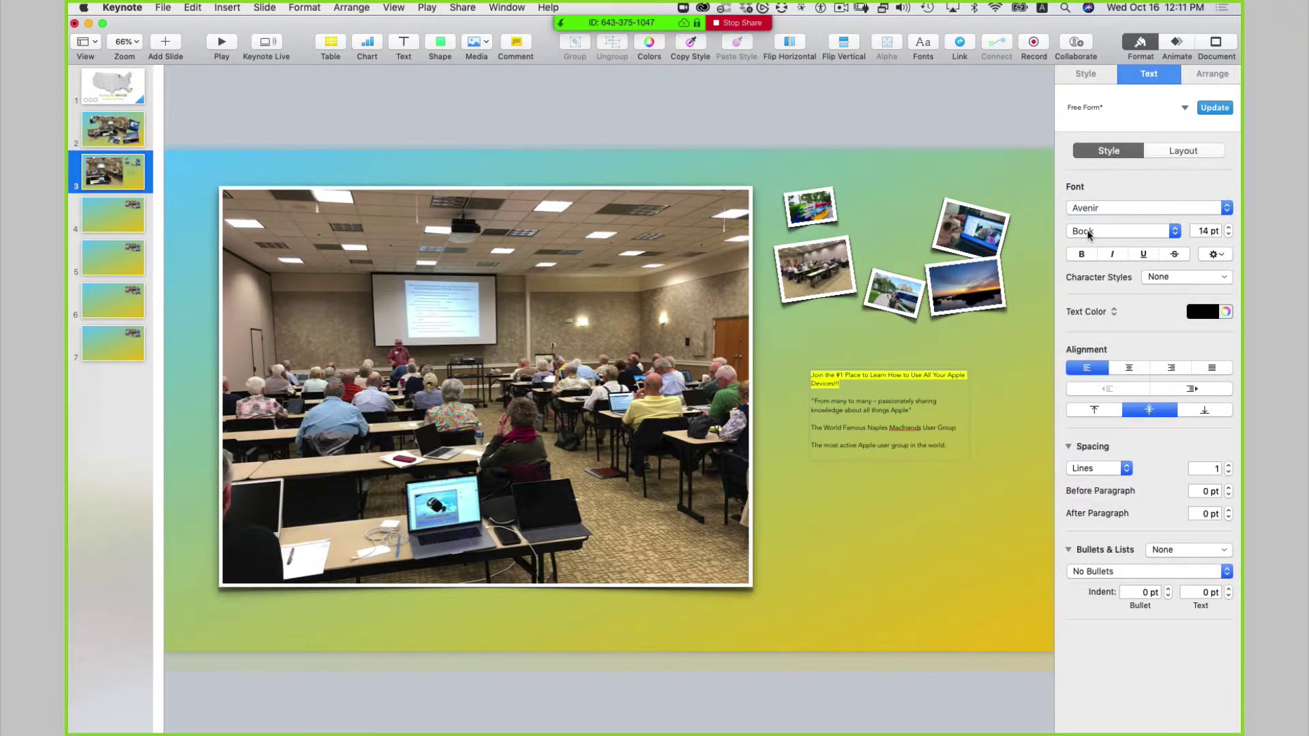
pyautogui.click(1089, 233)
pyautogui.click(1094, 416)
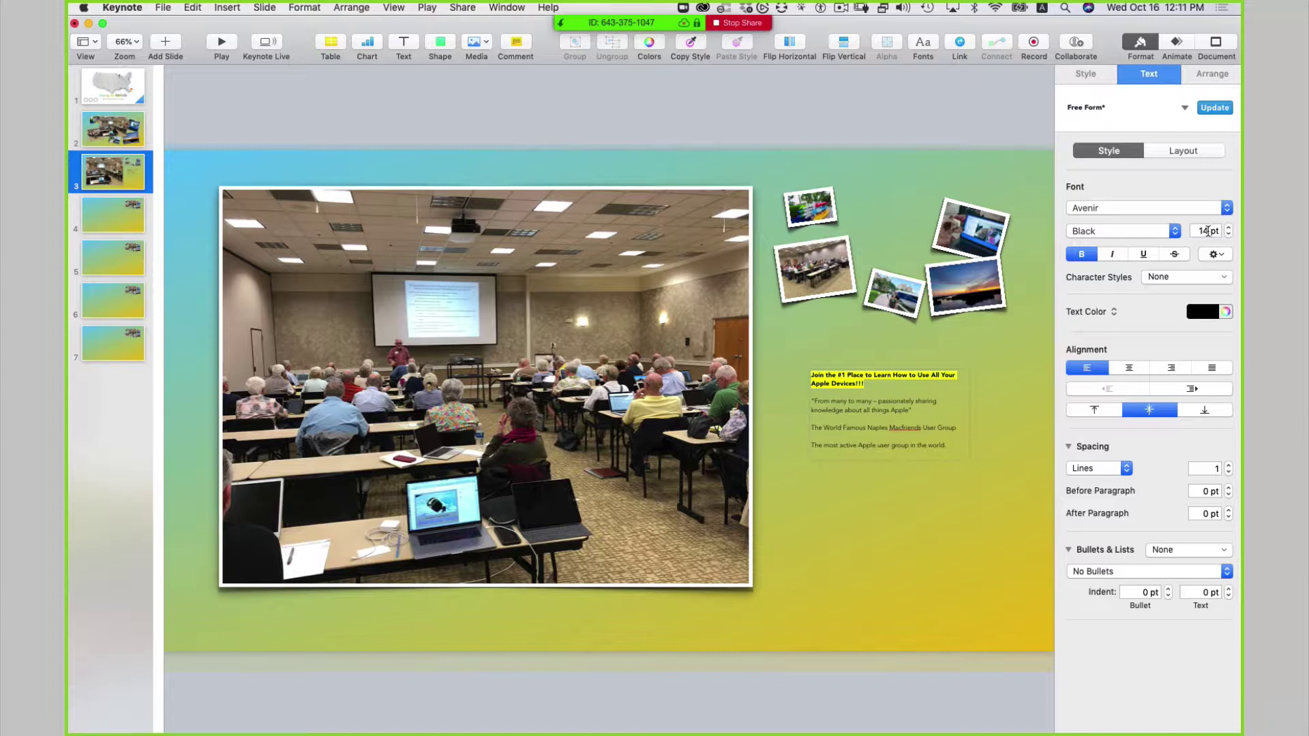
pyautogui.doubleClick(1208, 232)
pyautogui.write('36')
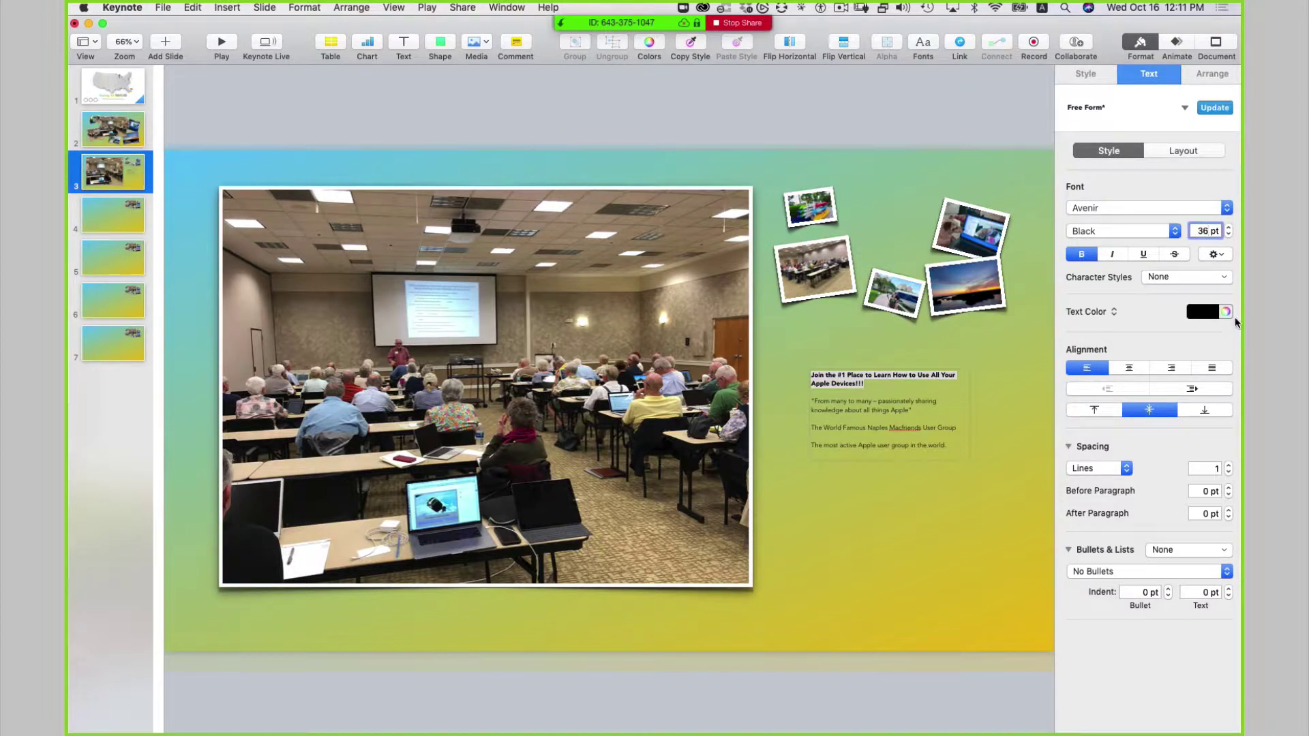
pyautogui.press('Return')
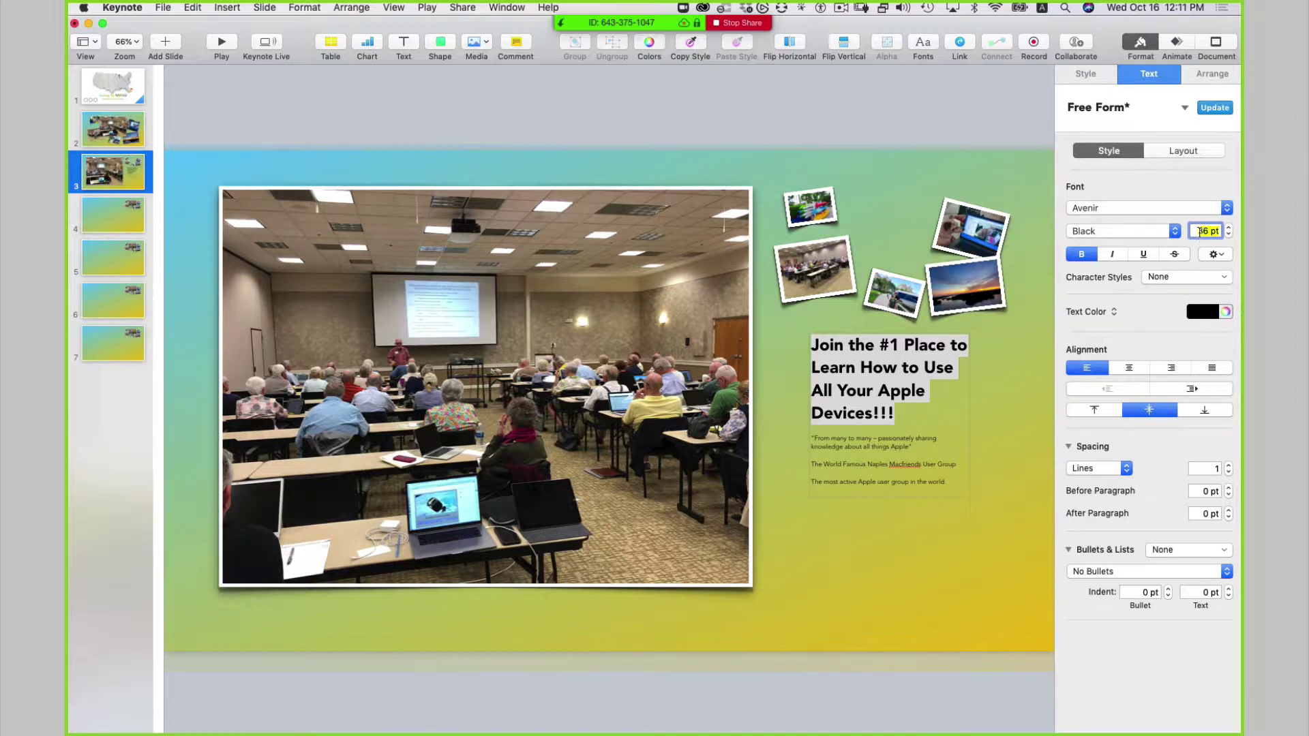
# Step: Set the heading's capitalization to All Caps and centre-align it
pyautogui.click(1212, 255)
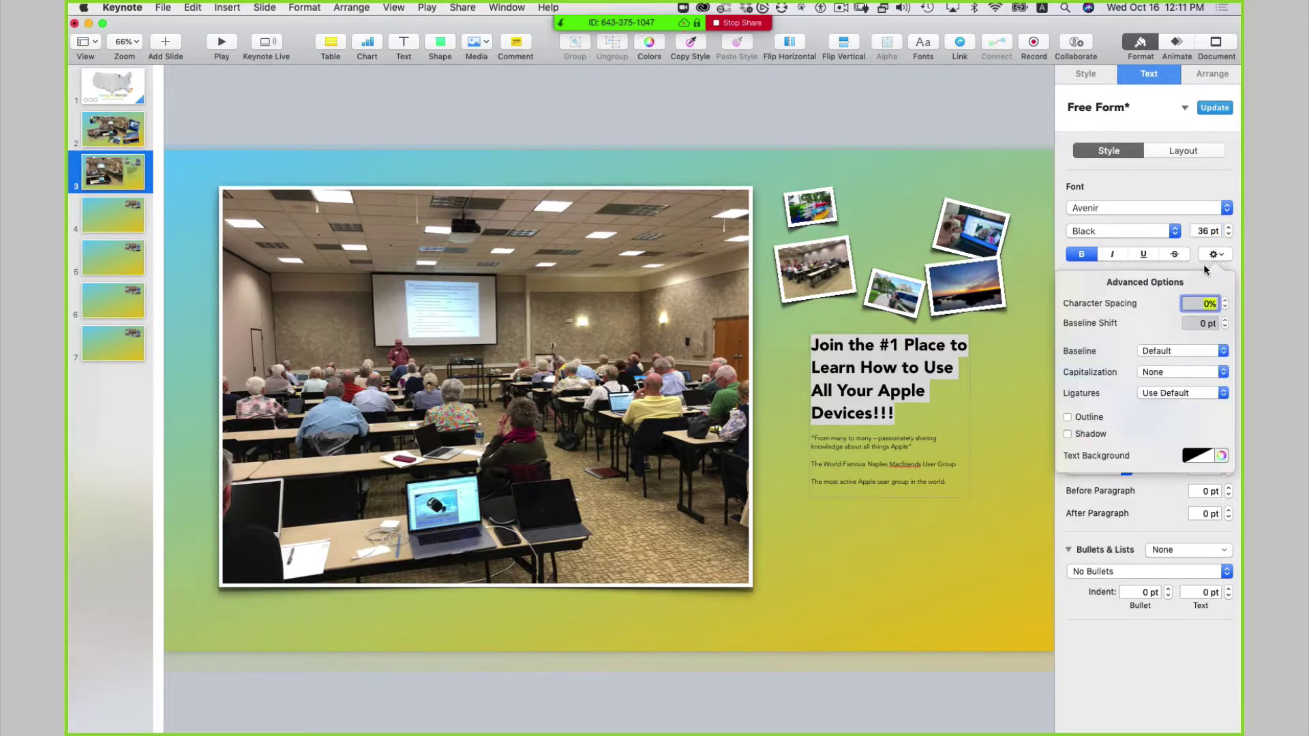
pyautogui.click(1163, 373)
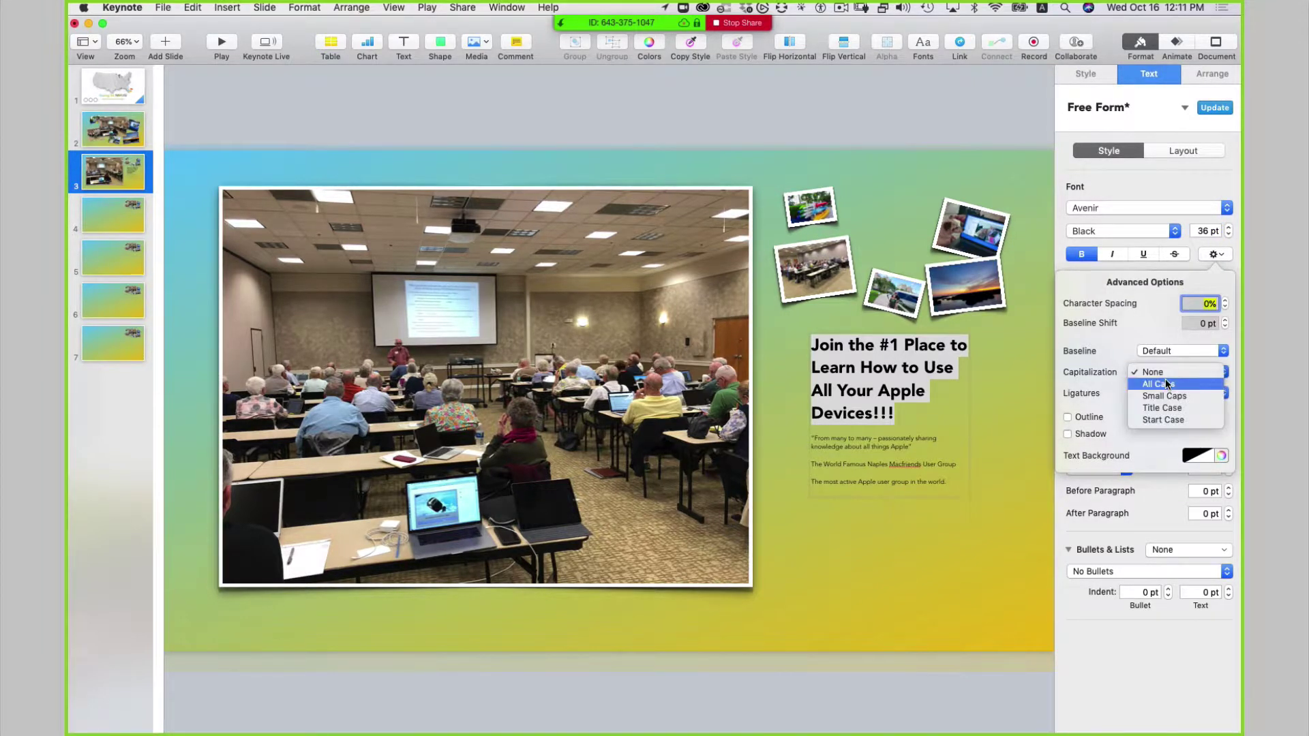
pyautogui.click(1165, 377)
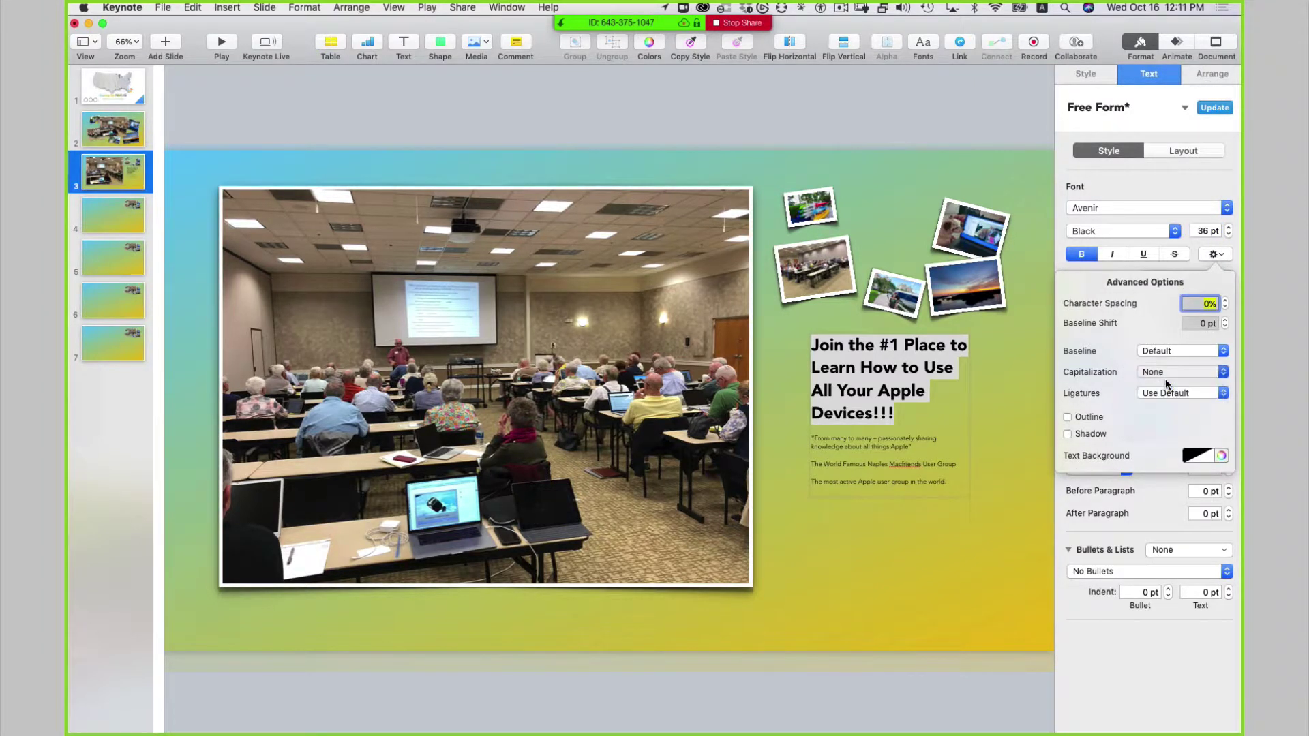
pyautogui.click(1204, 255)
pyautogui.click(1129, 369)
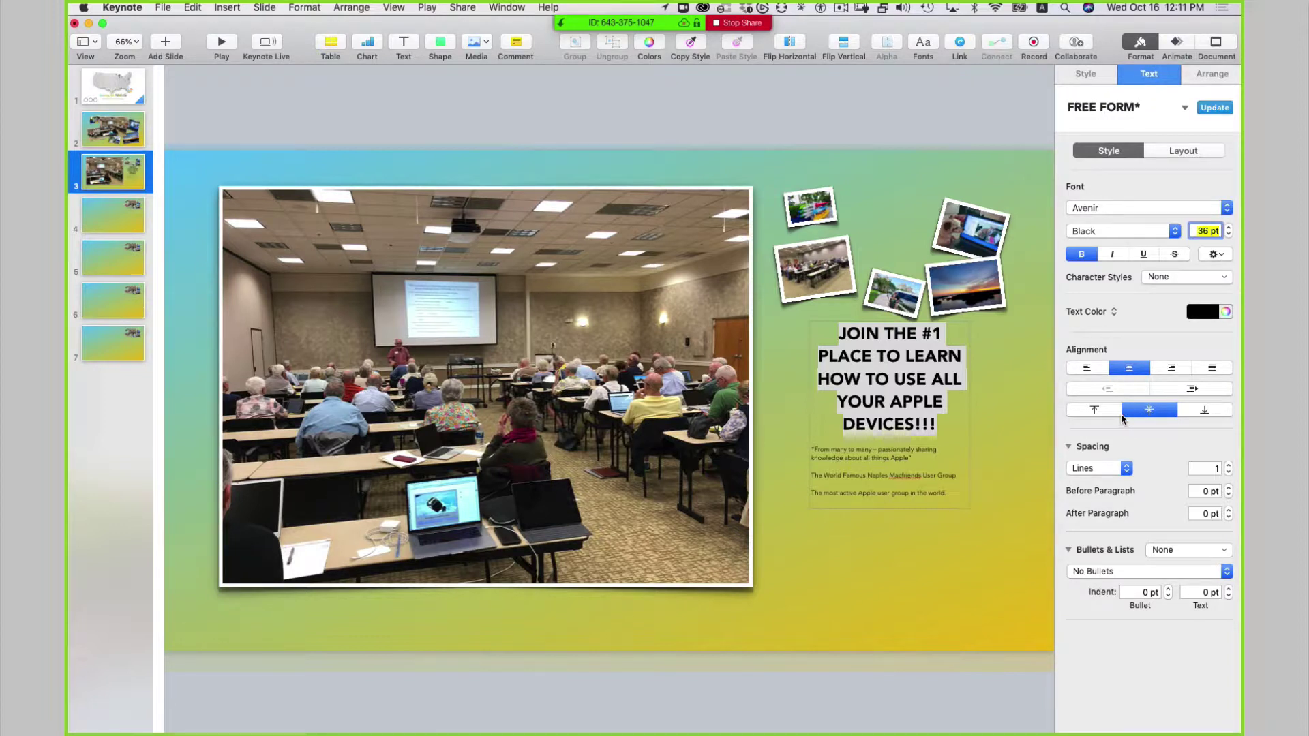
# Step: Apply the green swatch to the selected JOIN THE #1 heading text
pyautogui.click(1225, 311)
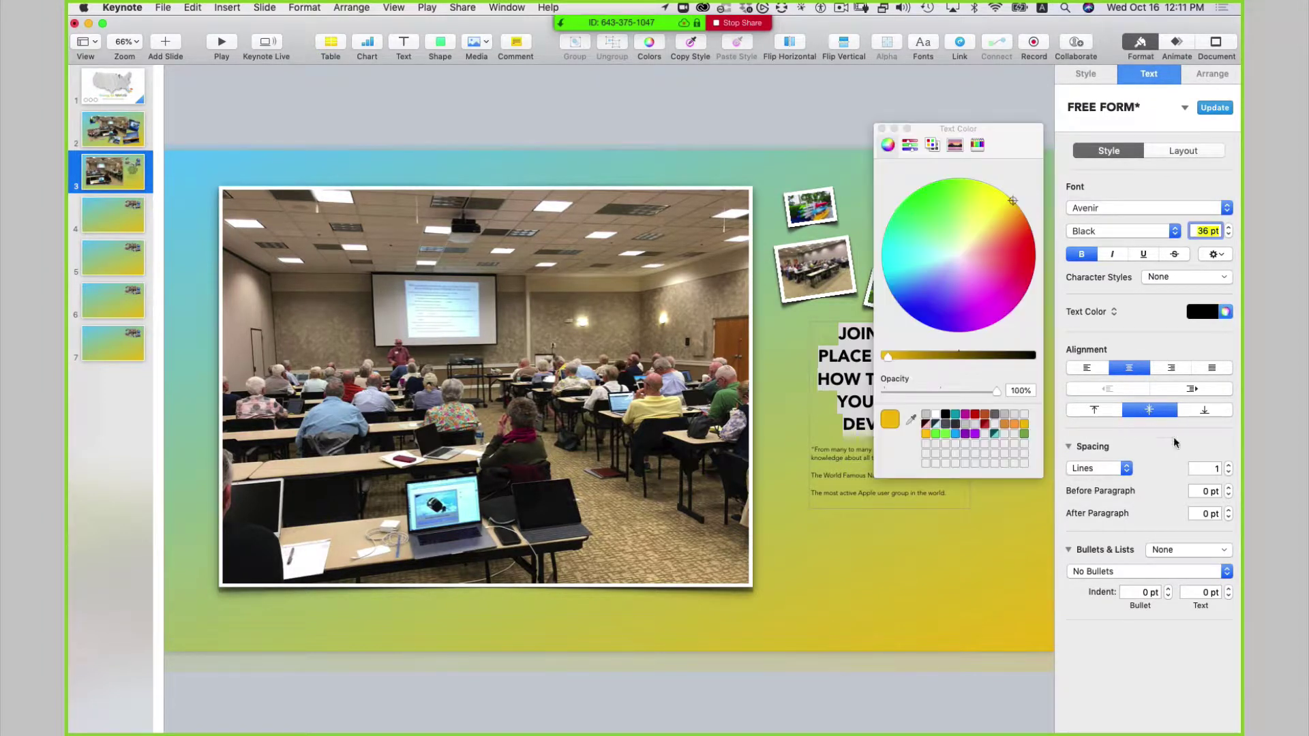
pyautogui.click(1024, 434)
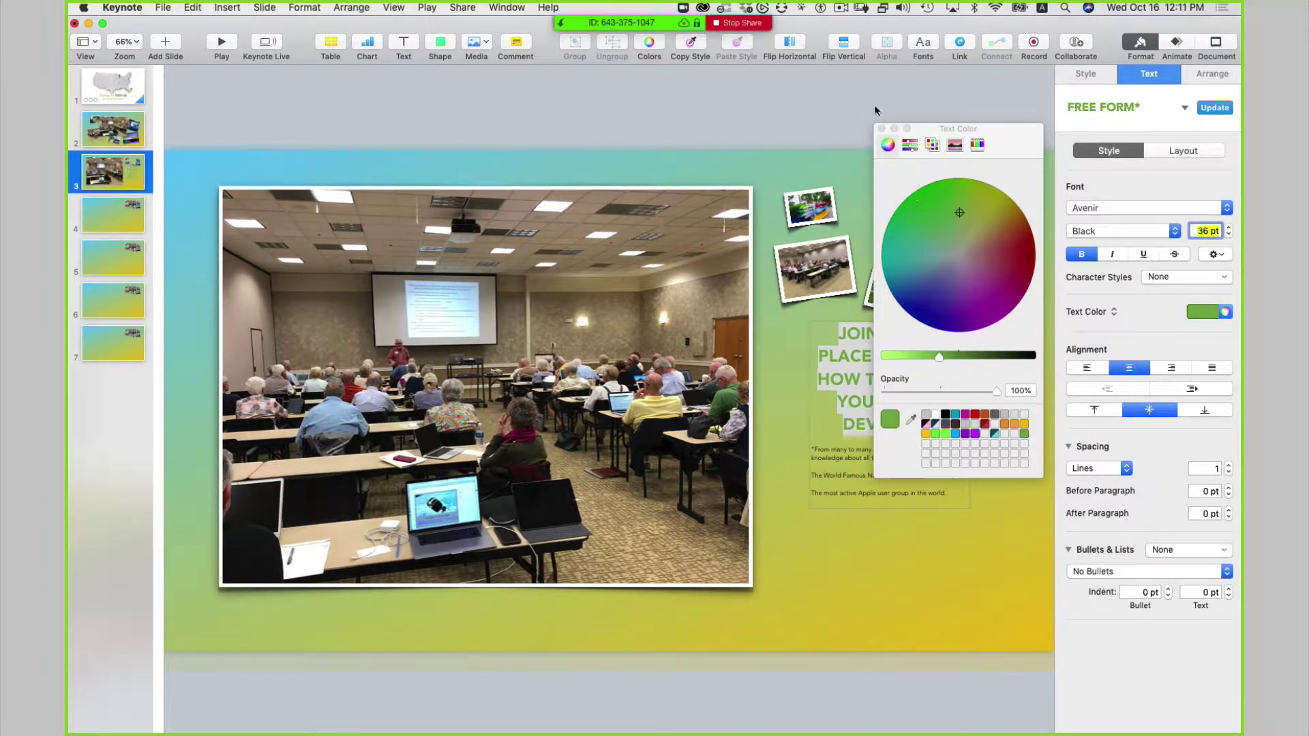
pyautogui.click(881, 128)
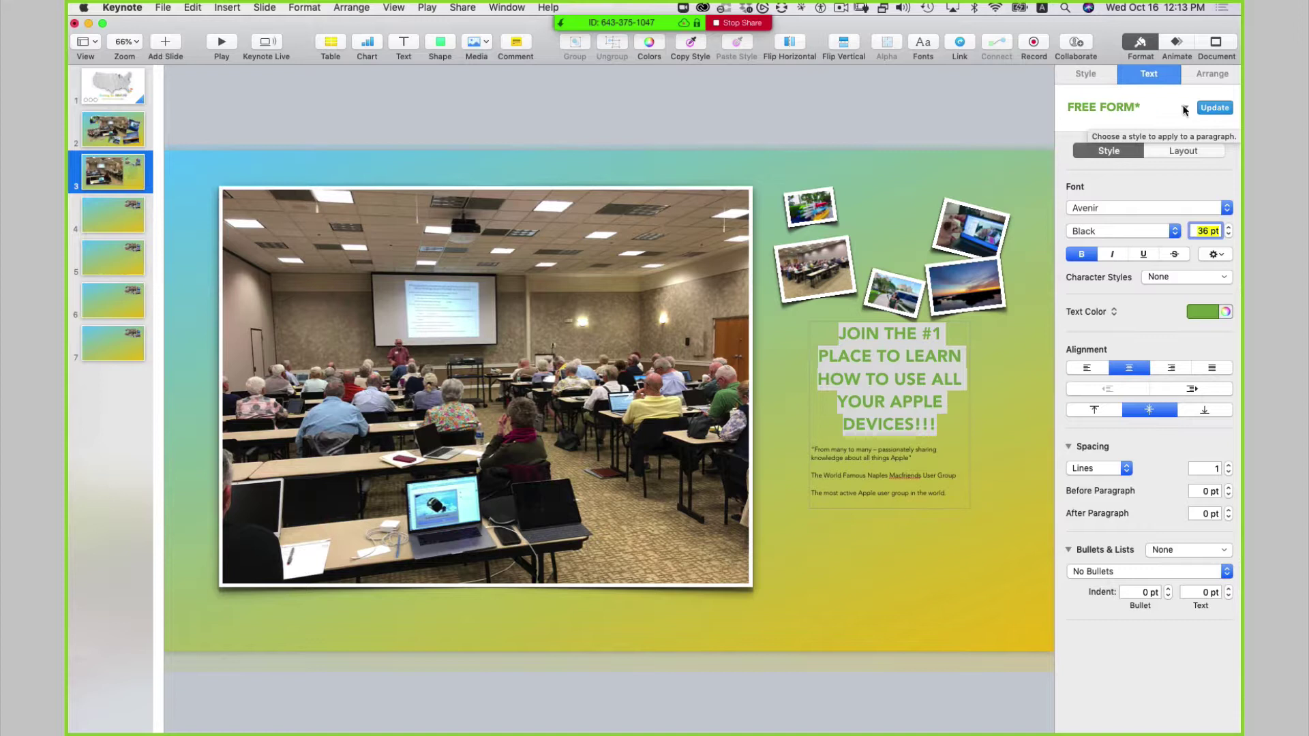
# Step: Create a new paragraph style named 'Heading' from the green 36 pt heading
pyautogui.click(1184, 108)
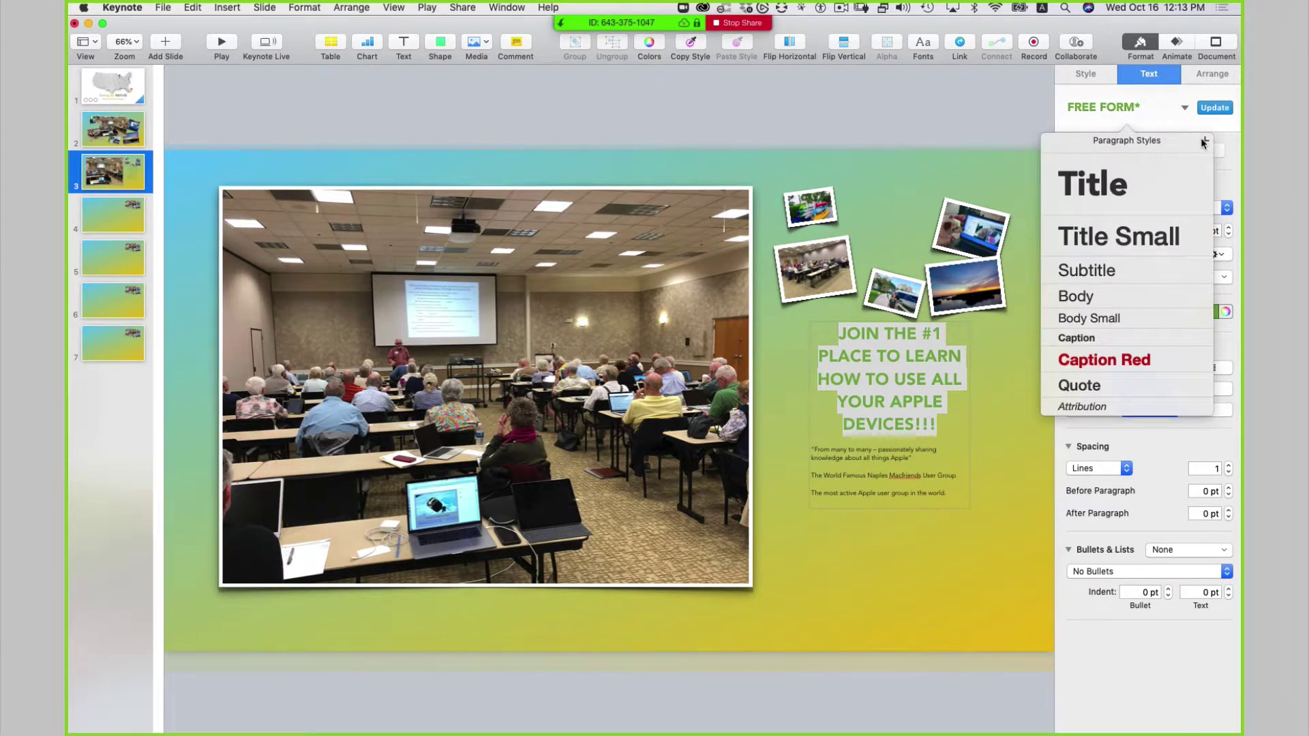
pyautogui.click(1204, 141)
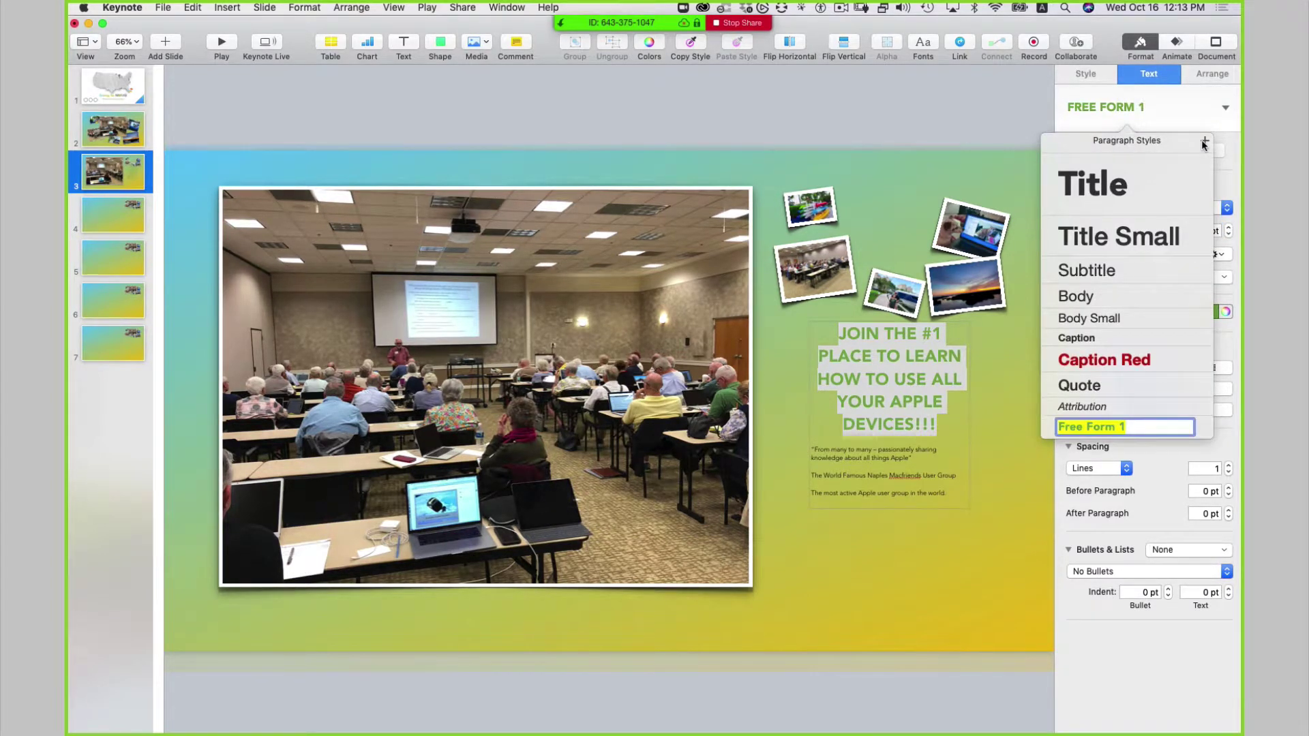
pyautogui.write('Heading')
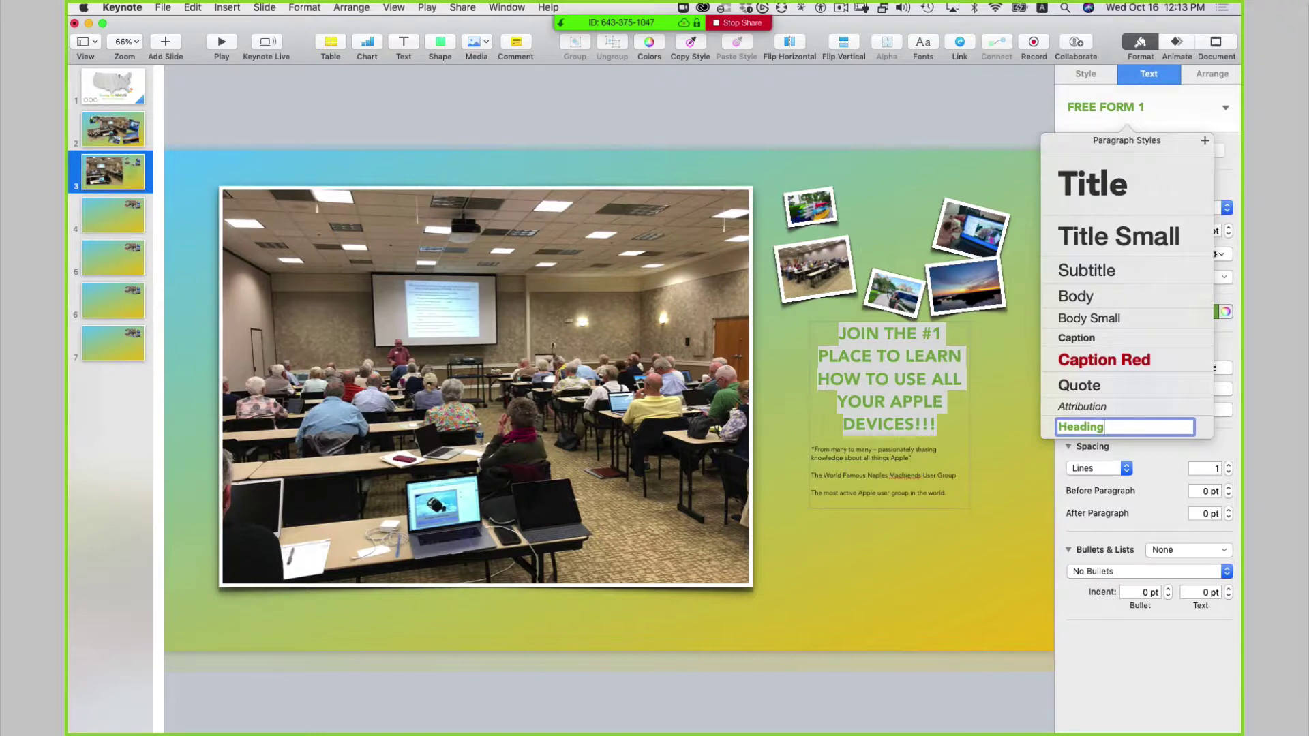
pyautogui.press('Return')
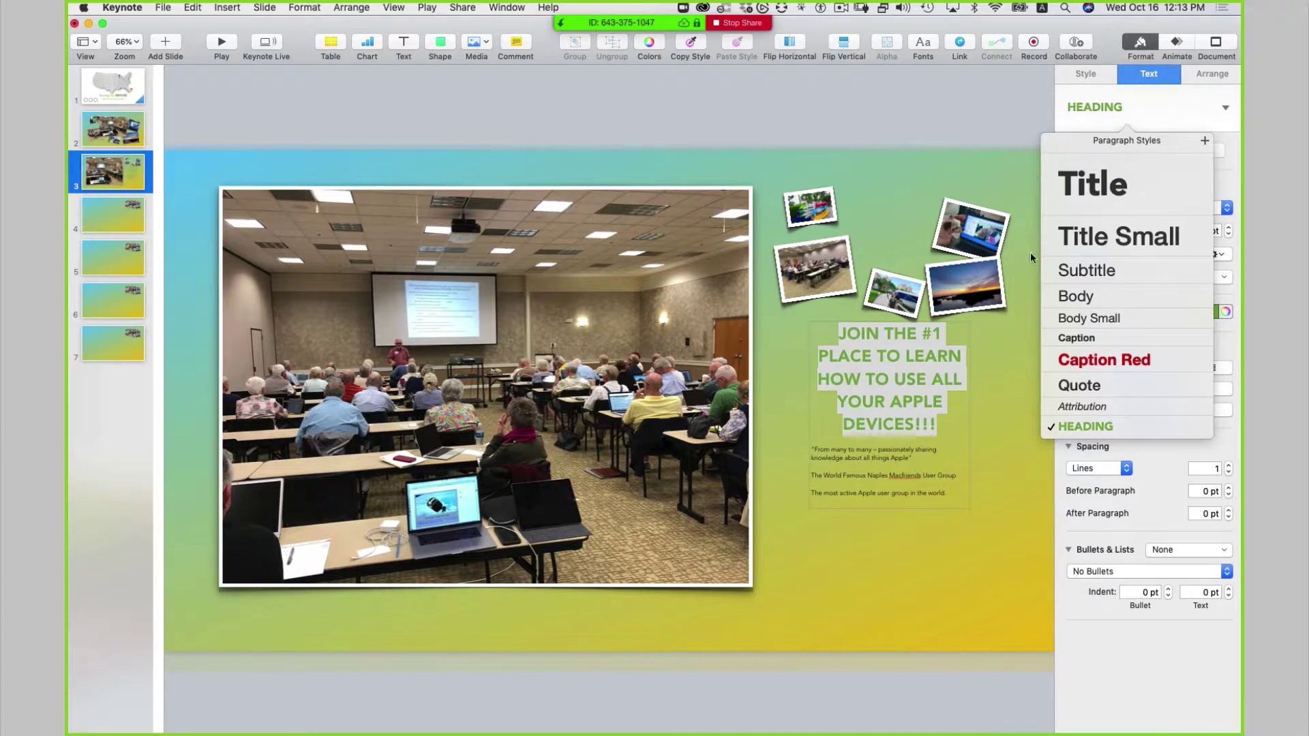
pyautogui.click(838, 463)
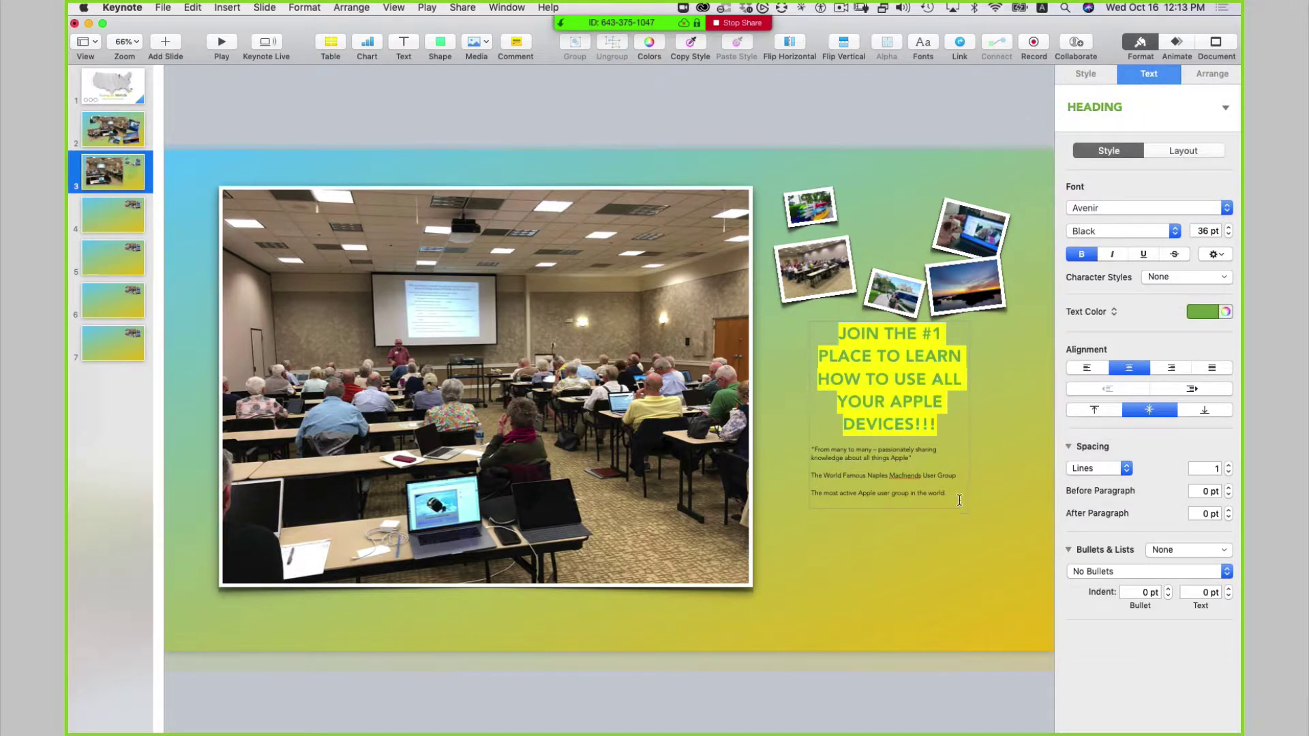
# Step: Make the three body lines Avenir Roman 25 pt and centred, then move the text box lower
pyautogui.moveTo(959, 500); pyautogui.dragTo(771, 444)
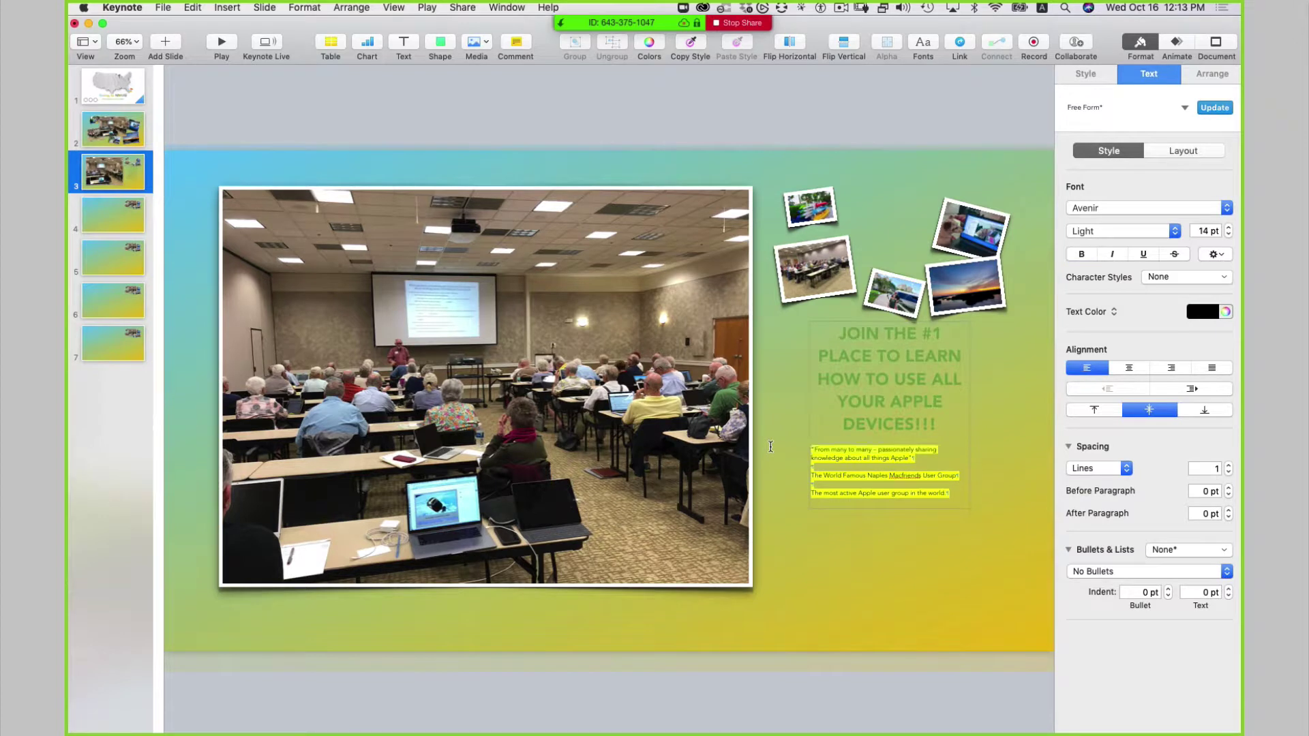
pyautogui.click(1117, 239)
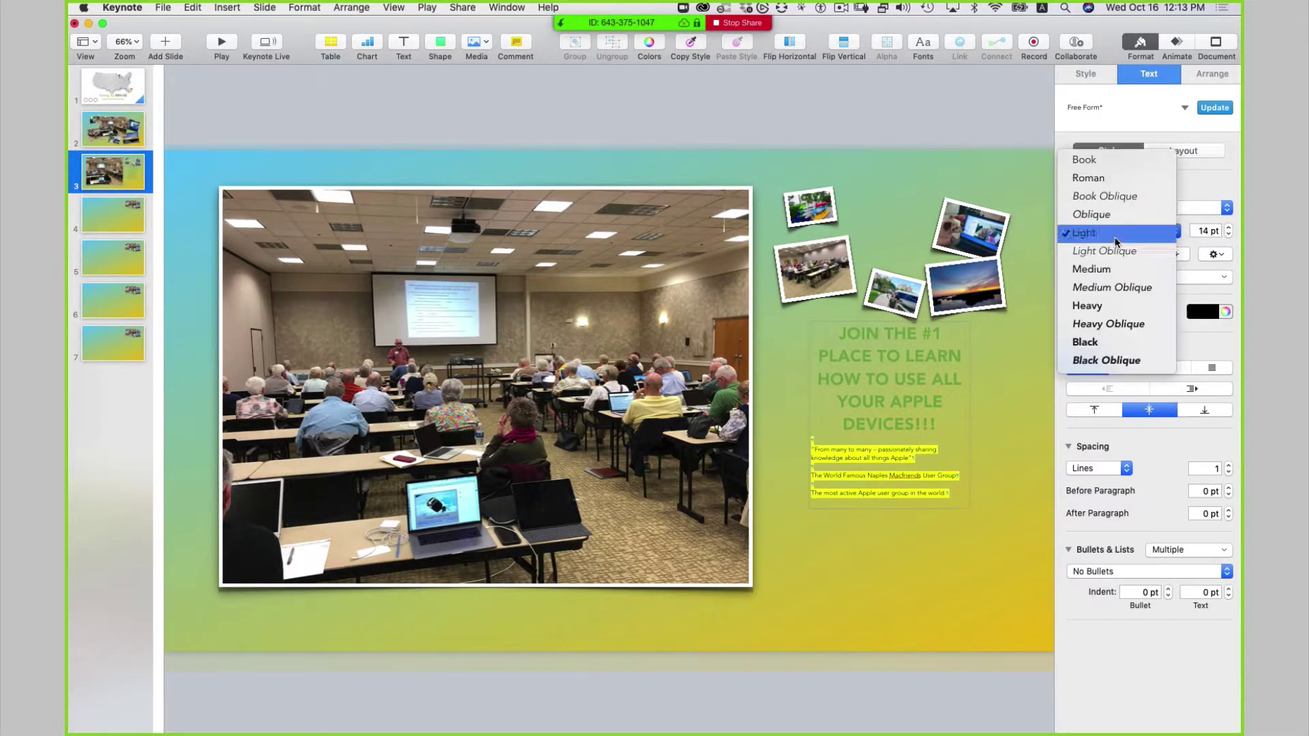
pyautogui.click(1088, 178)
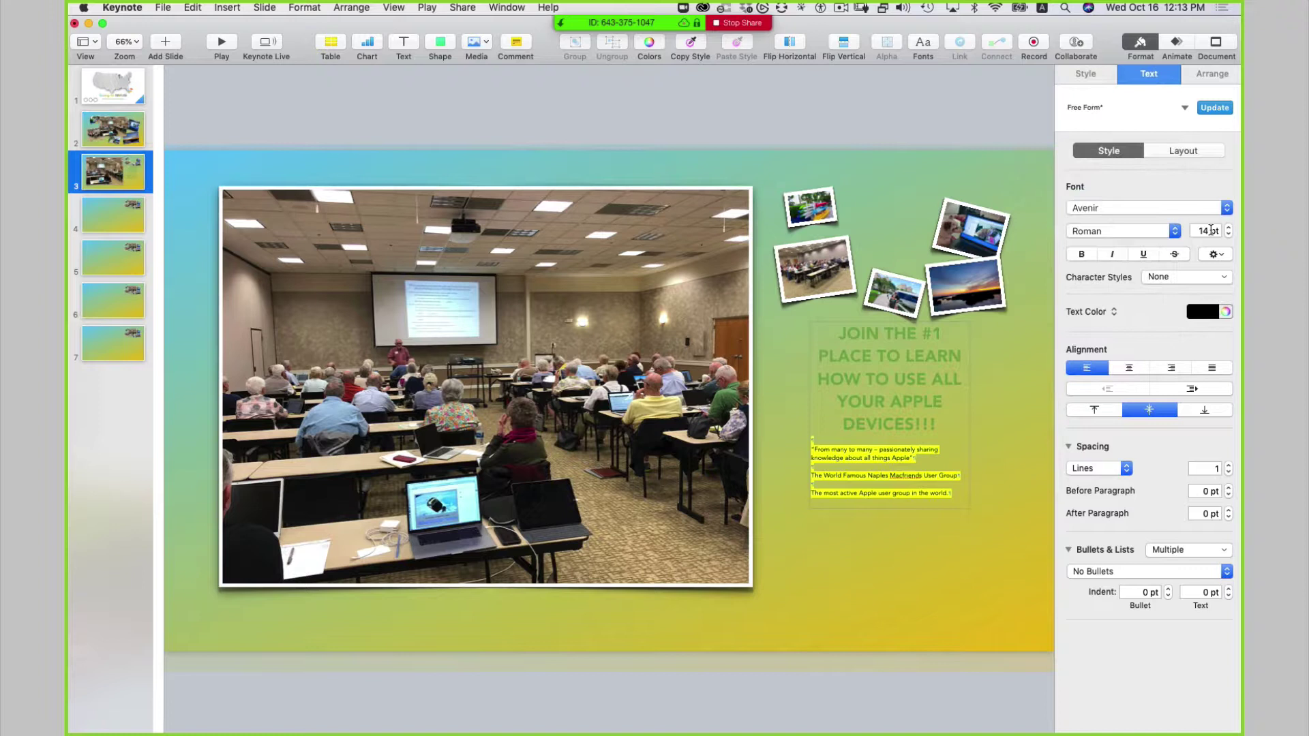
pyautogui.doubleClick(1210, 230)
pyautogui.write('12')
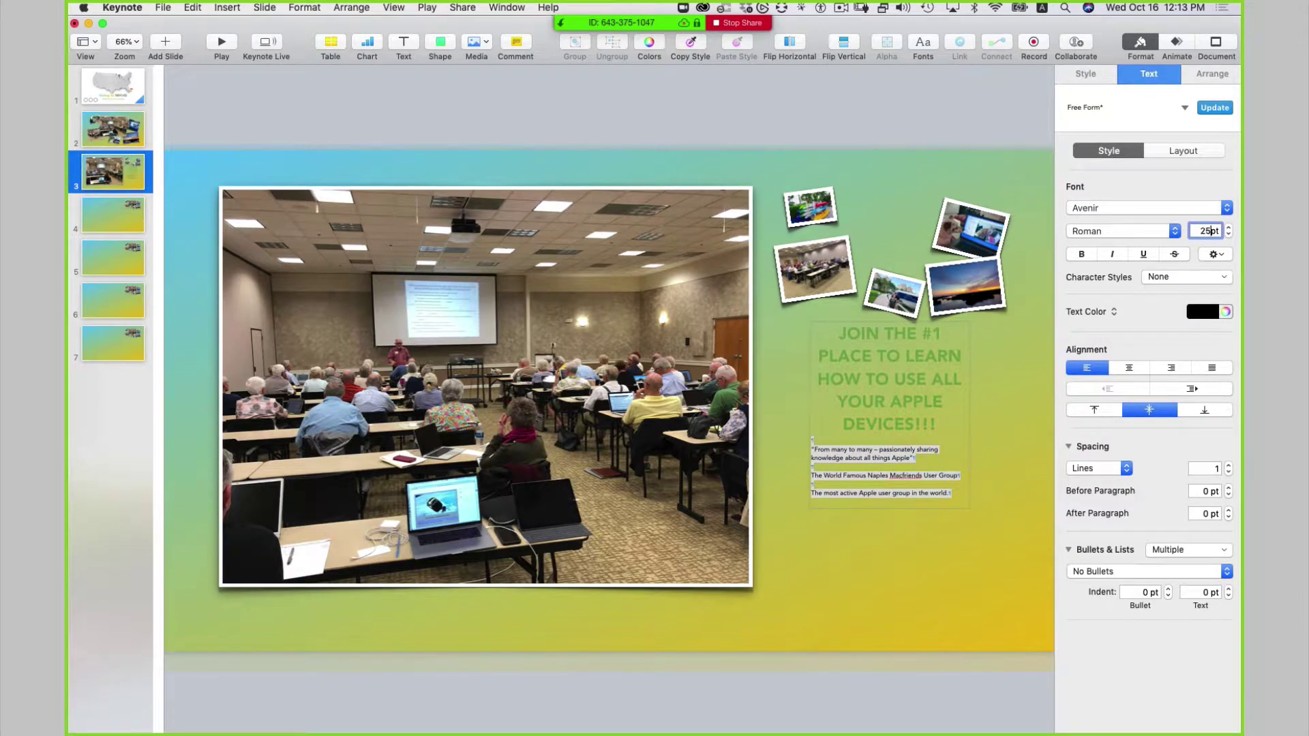
pyautogui.press('Return')
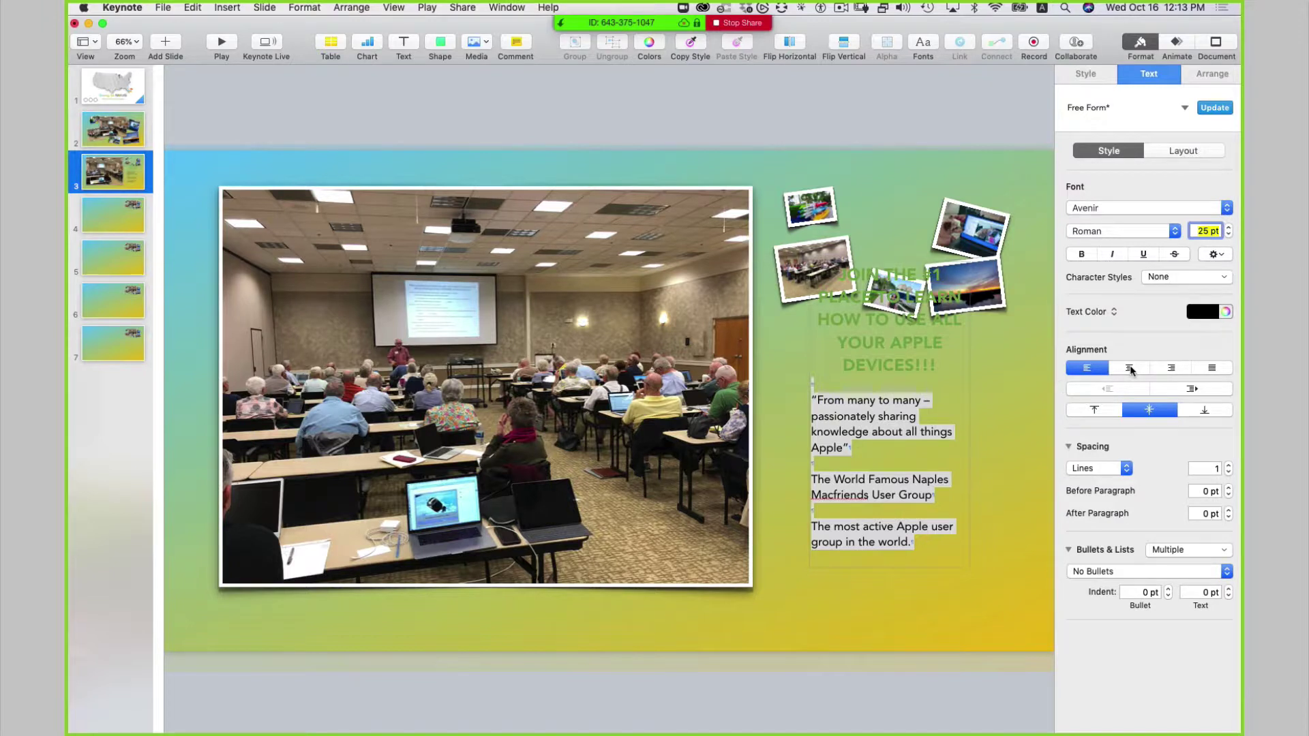
pyautogui.click(1130, 370)
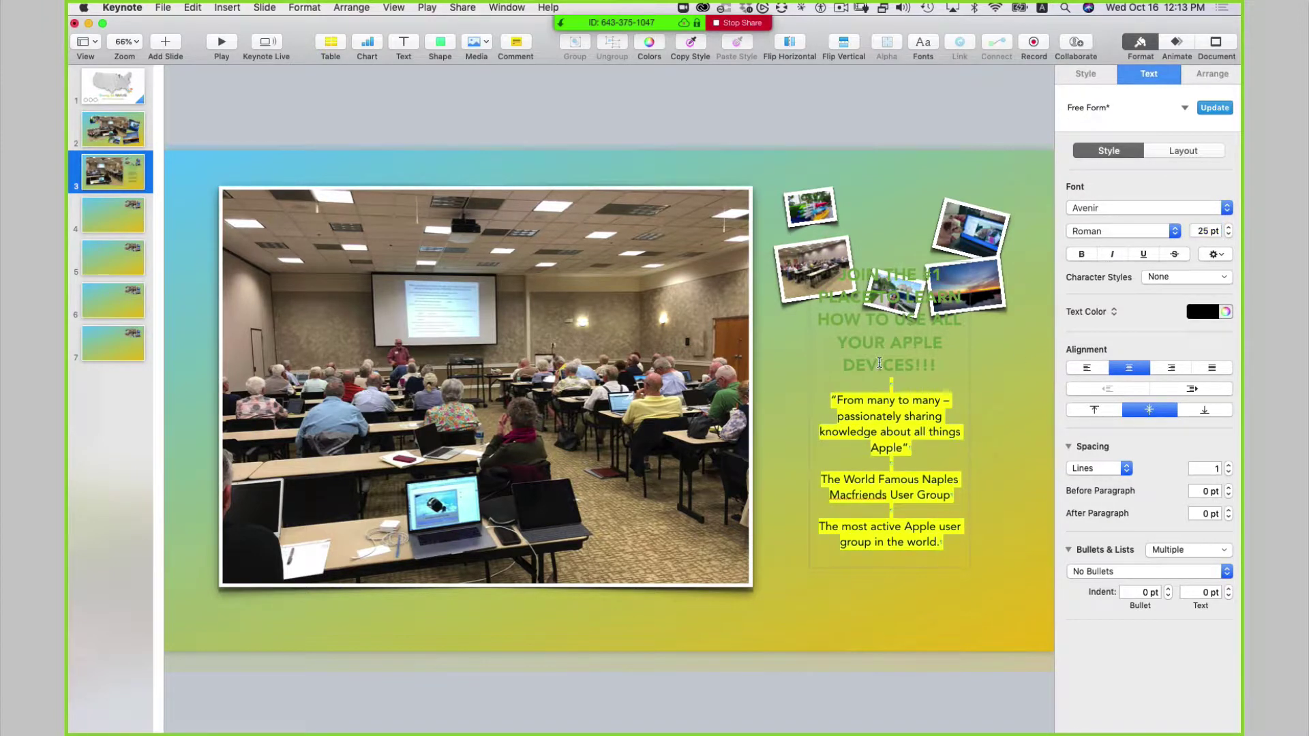
pyautogui.press('Escape')
pyautogui.press('Escape')
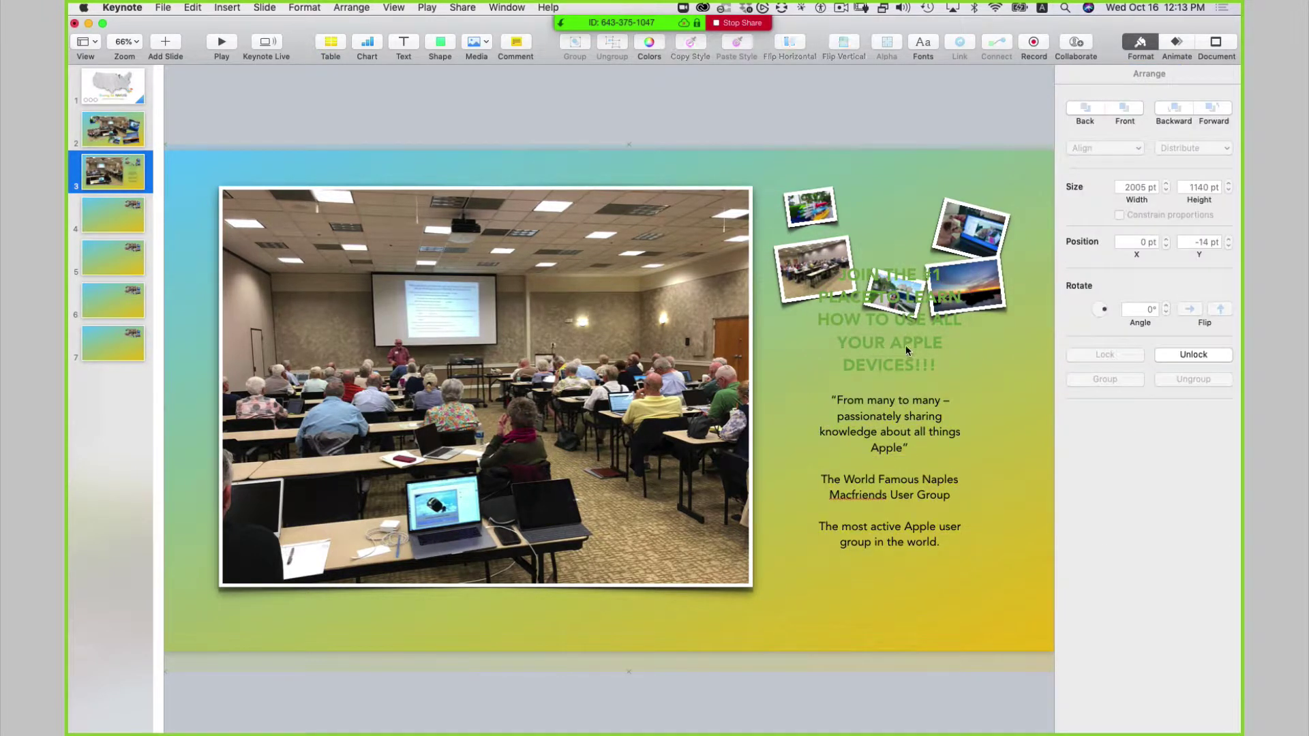
pyautogui.moveTo(905, 345); pyautogui.dragTo(910, 409)
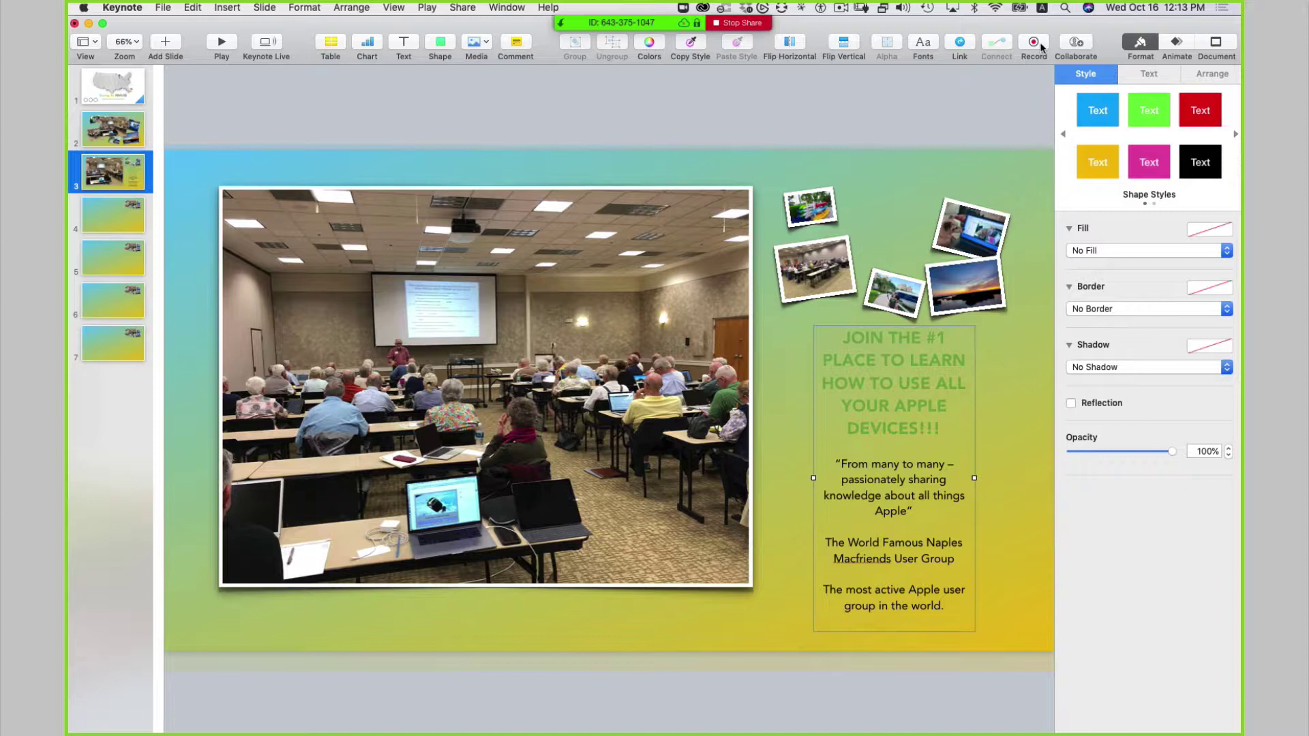
# Step: Give the text box a green brush-stroke line border
pyautogui.click(1099, 310)
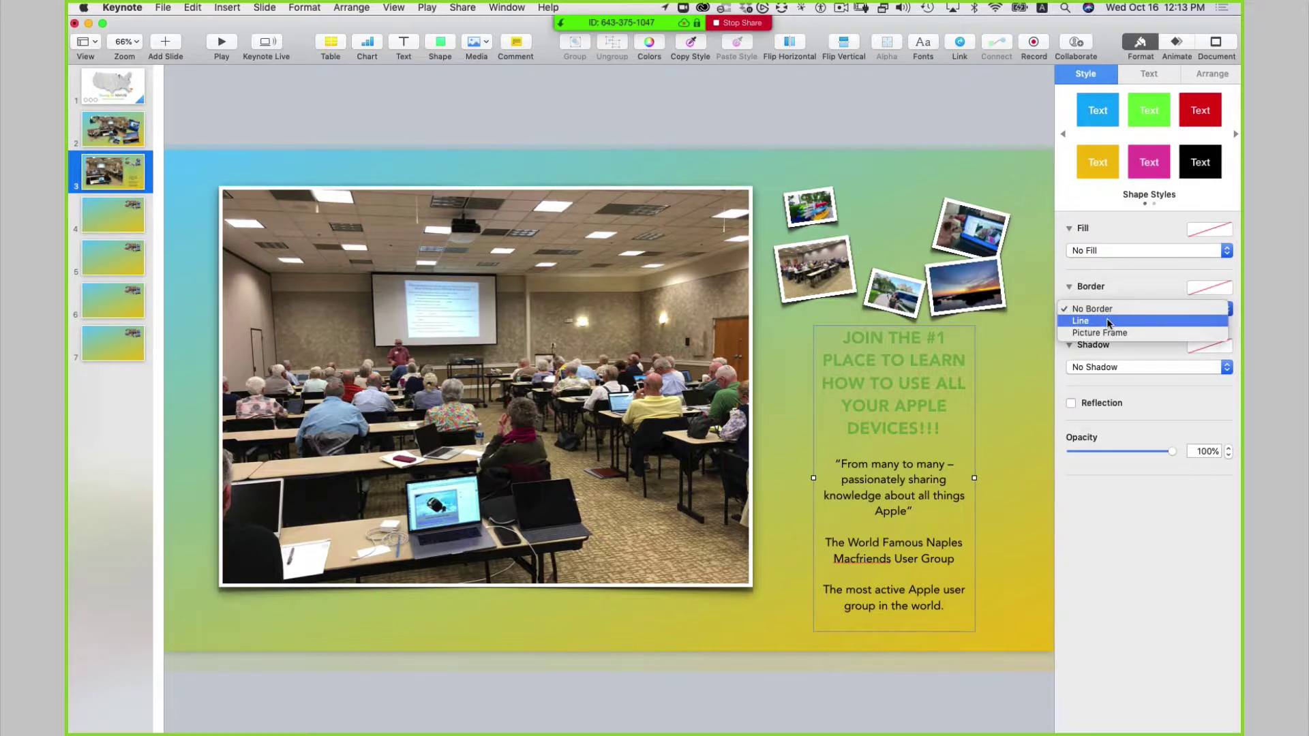
pyautogui.click(1108, 323)
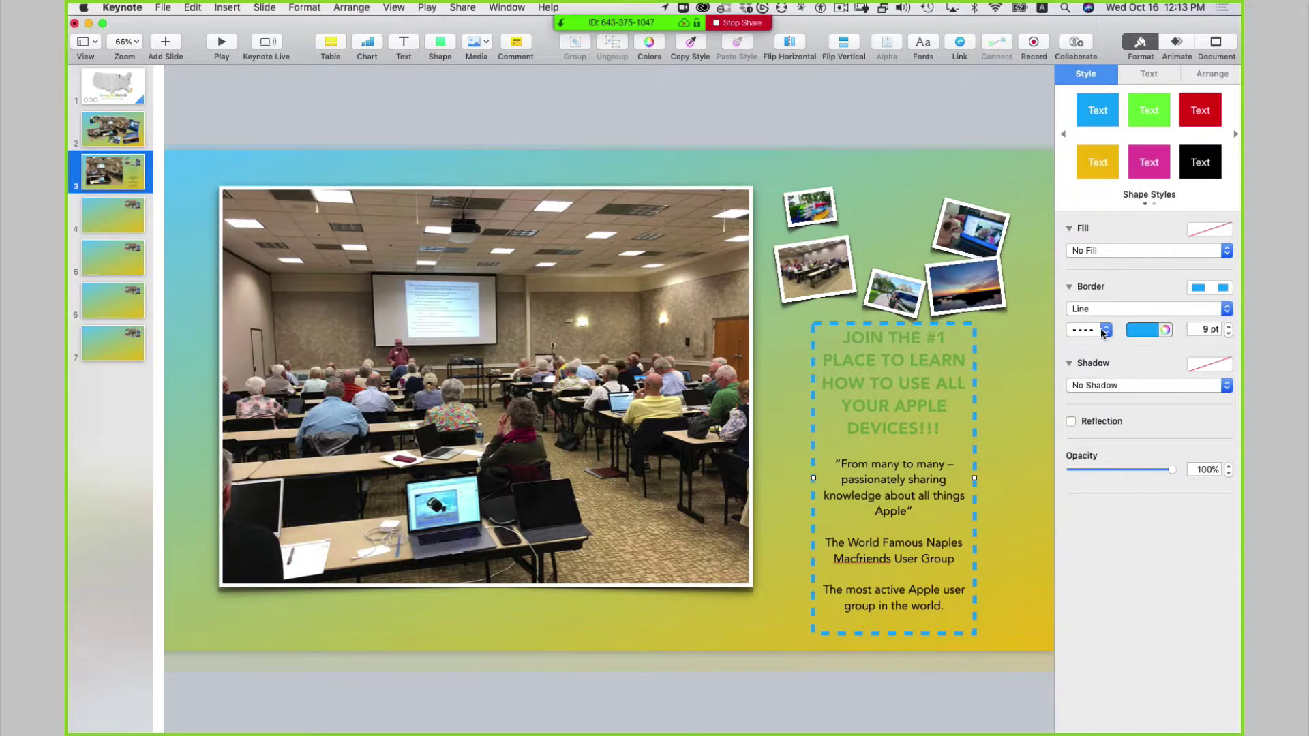
pyautogui.click(1104, 330)
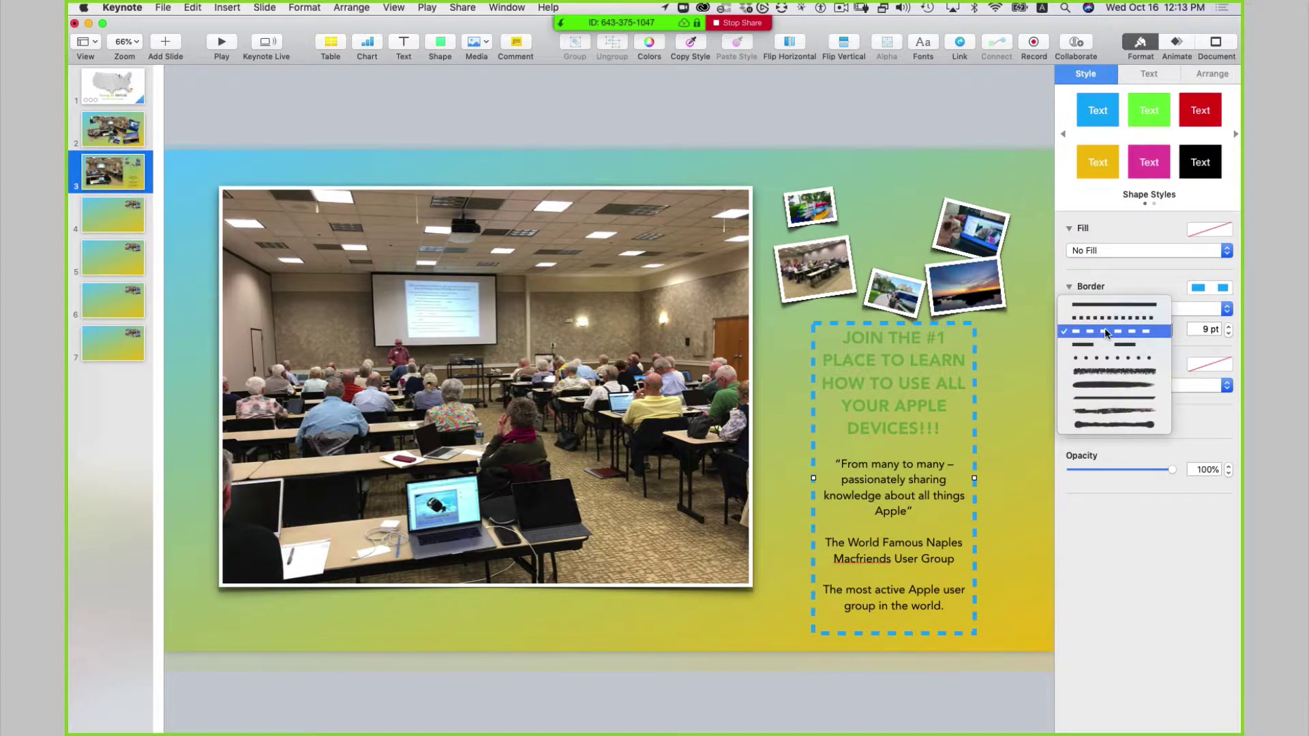
pyautogui.click(1109, 386)
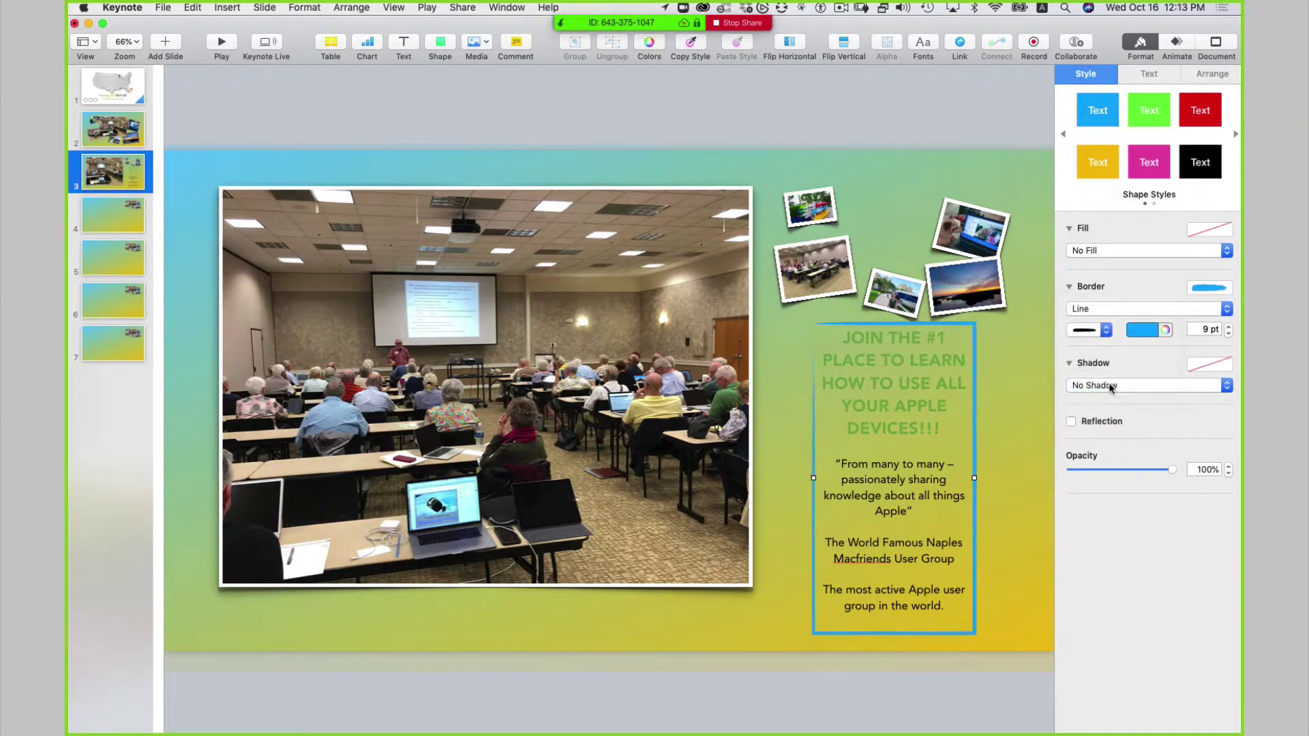
pyautogui.click(1166, 331)
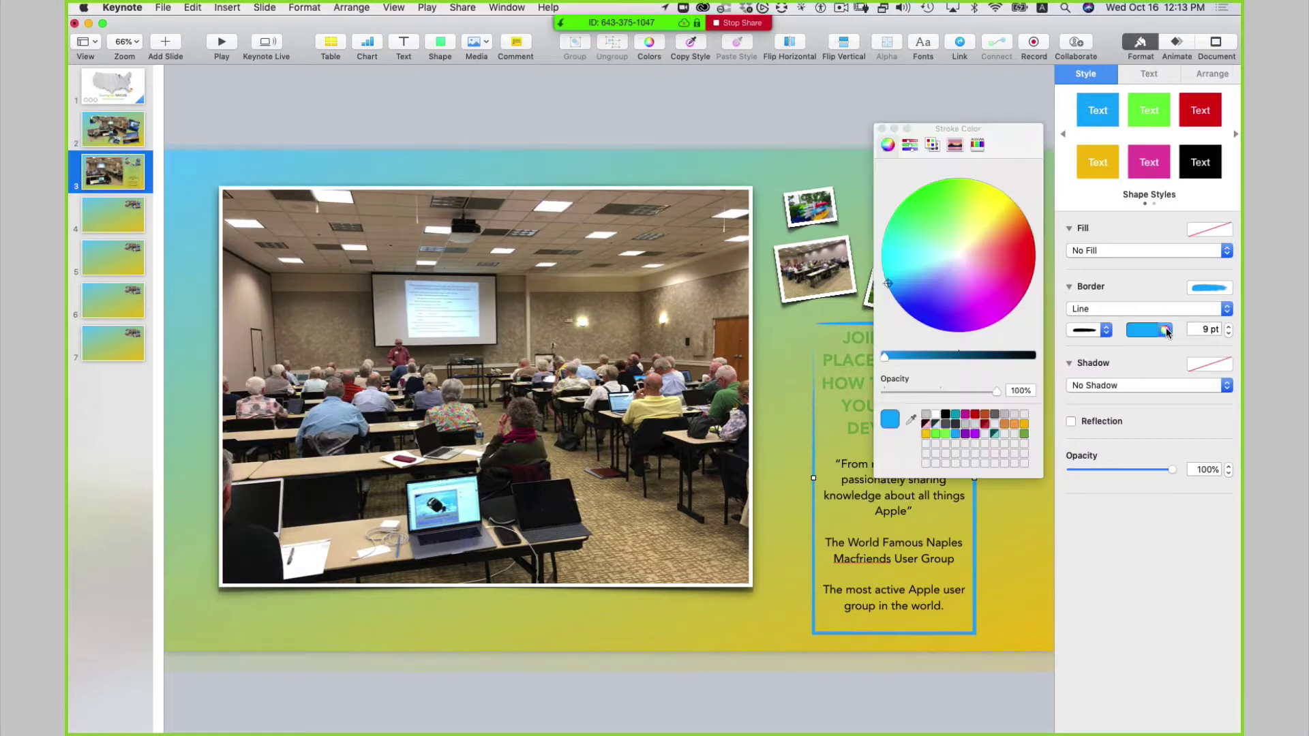
pyautogui.click(1024, 434)
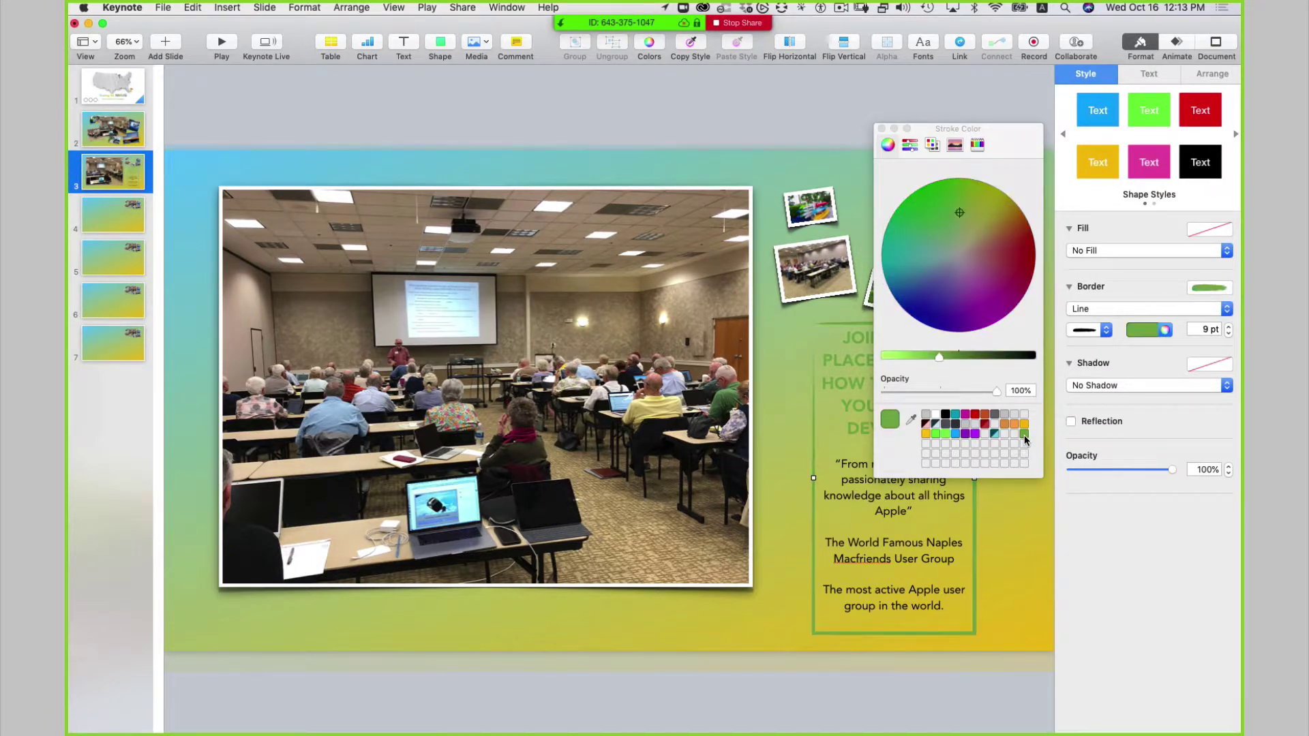
pyautogui.click(881, 129)
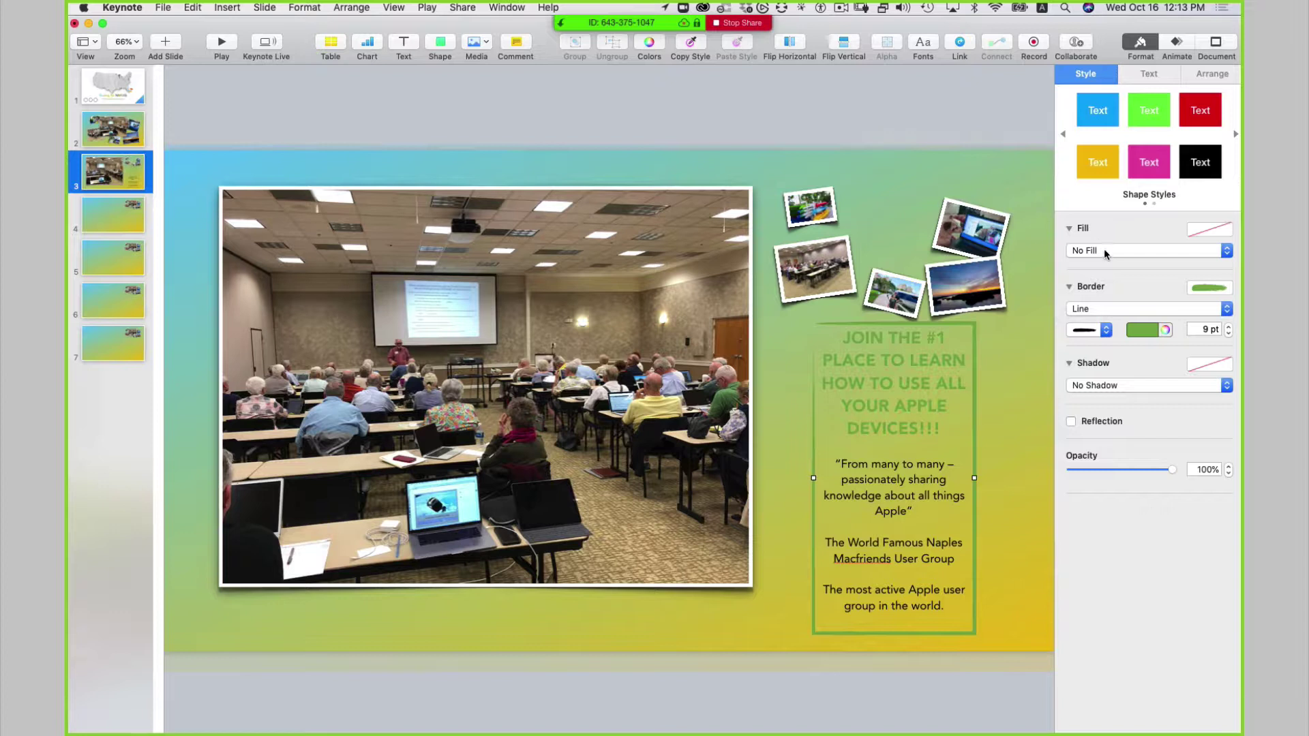
# Step: Give the text box a white colour fill at 51% opacity and reposition it lower
pyautogui.click(1105, 252)
pyautogui.click(1105, 265)
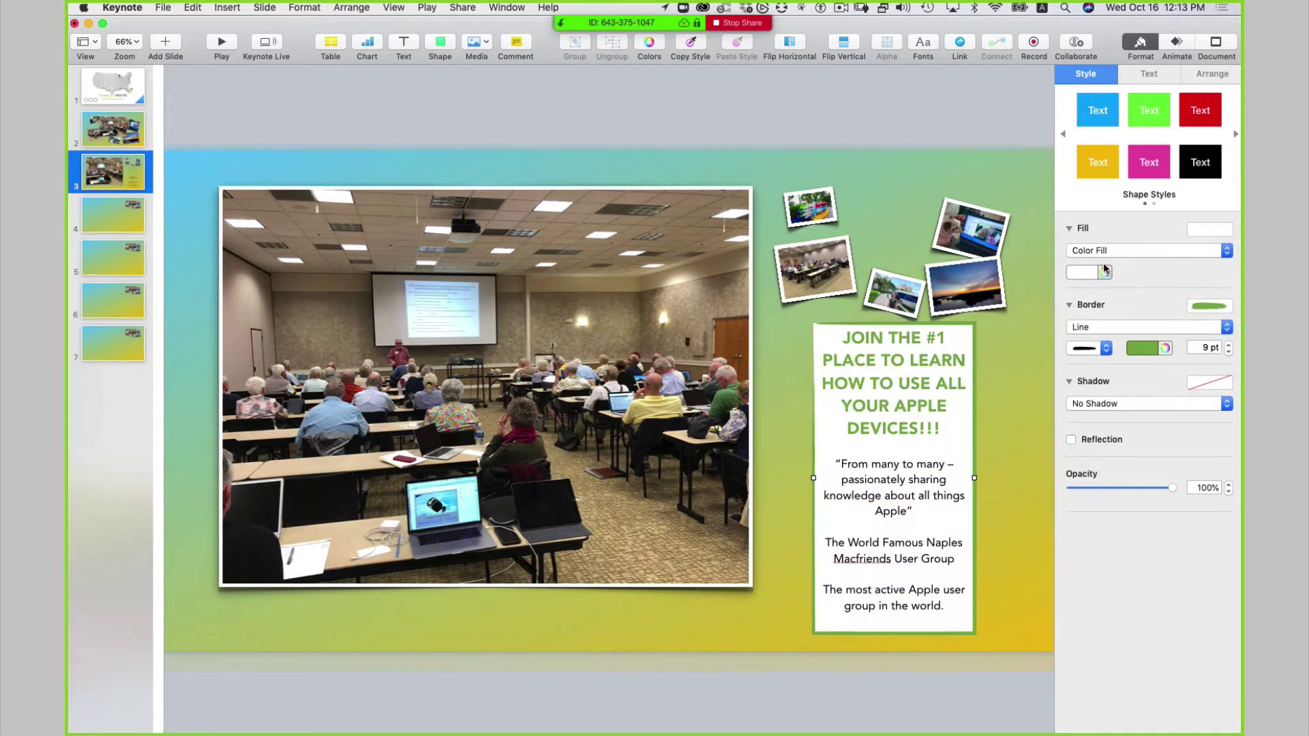
pyautogui.click(1105, 273)
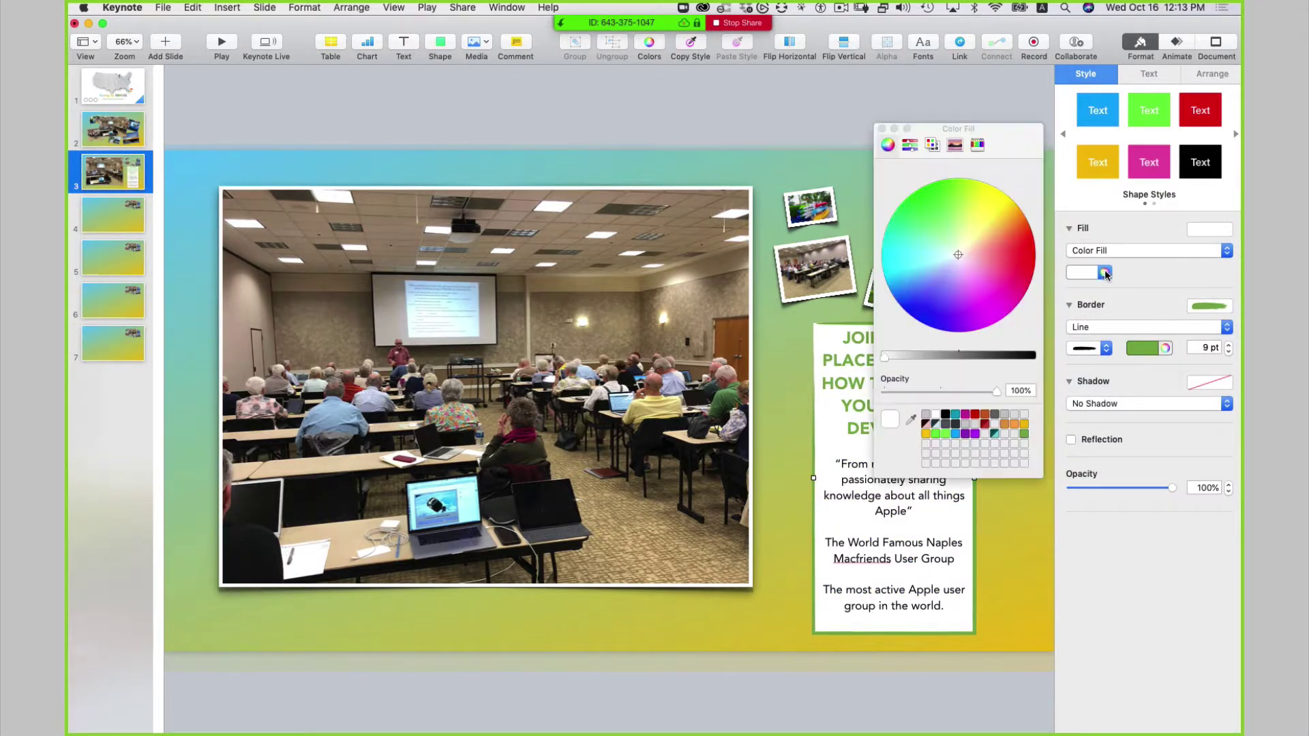
pyautogui.moveTo(996, 396); pyautogui.dragTo(942, 394)
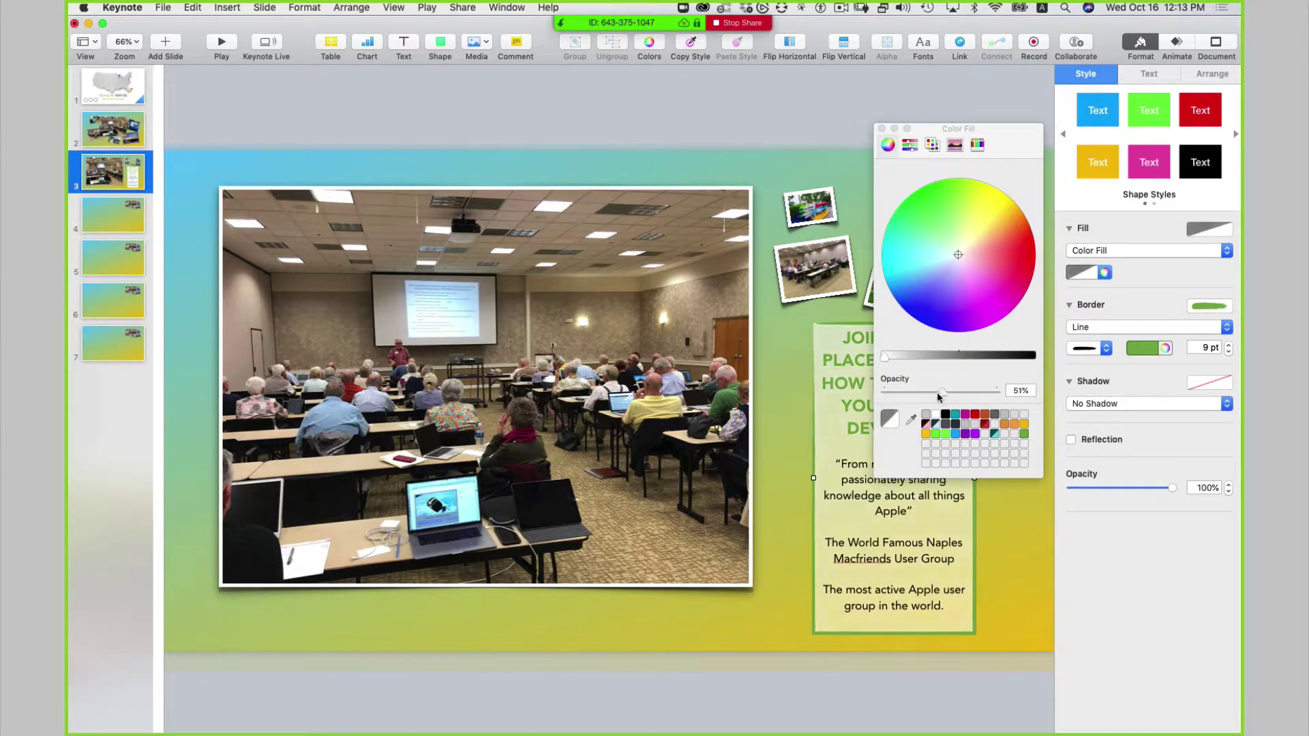
pyautogui.moveTo(891, 130); pyautogui.dragTo(899, 131)
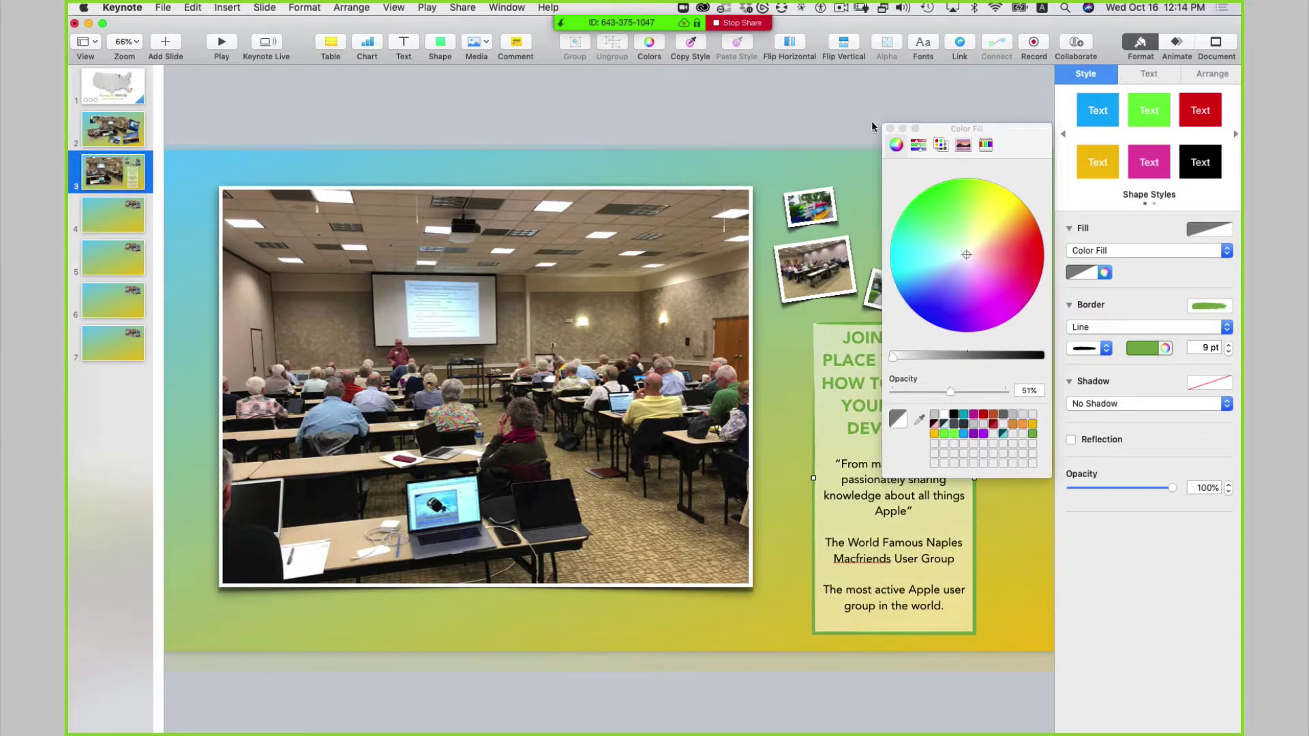
pyautogui.click(890, 129)
pyautogui.click(898, 106)
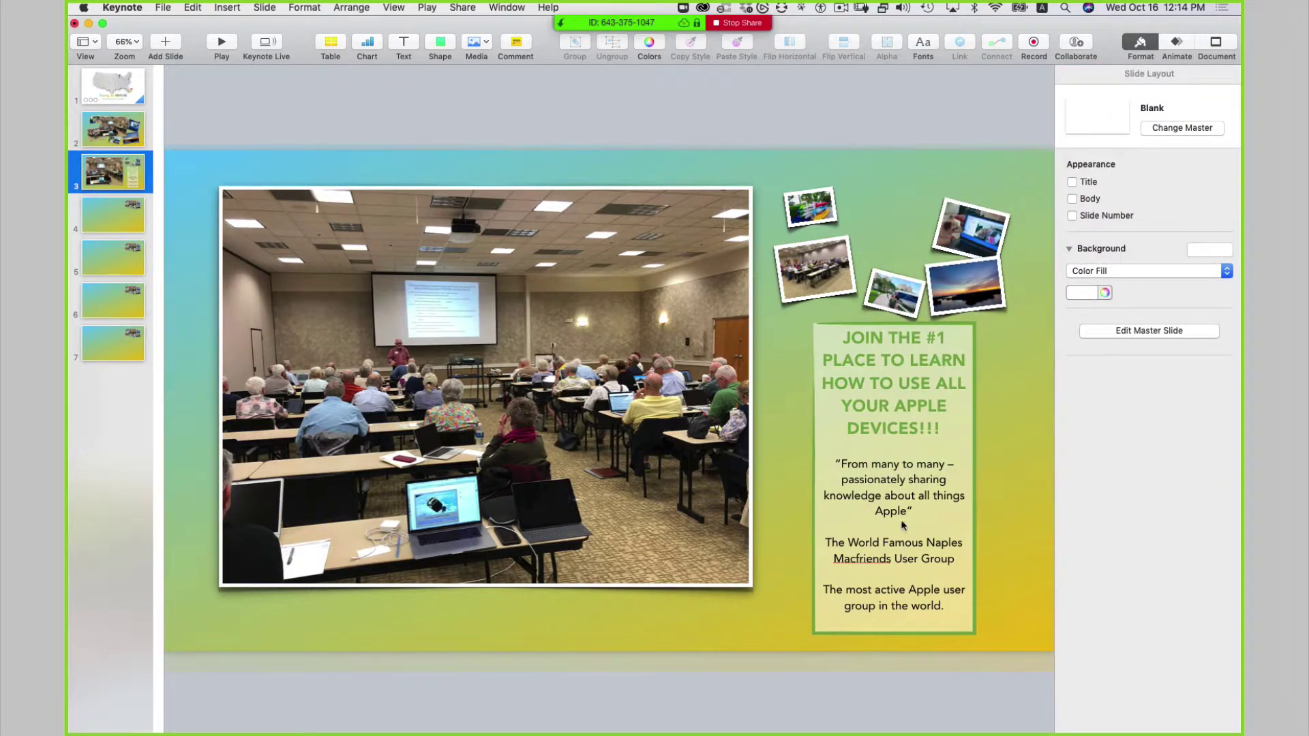
pyautogui.moveTo(906, 489); pyautogui.dragTo(1002, 482)
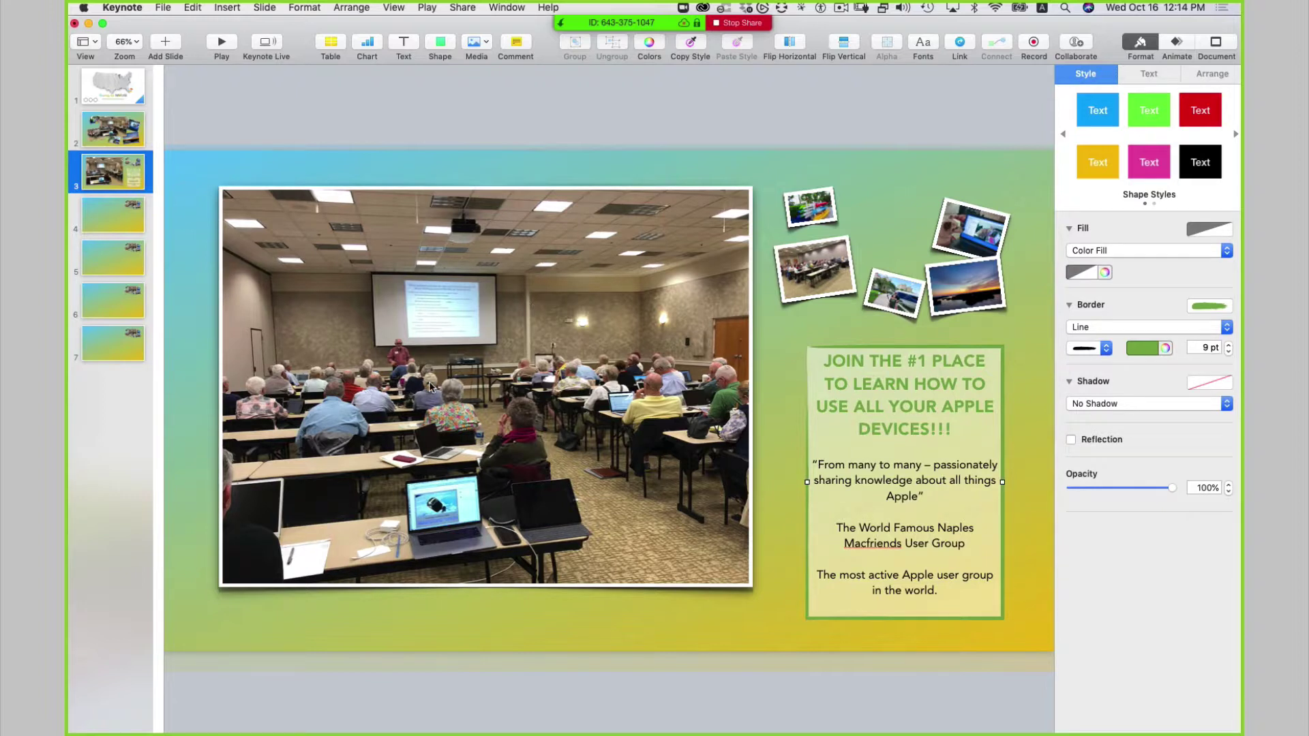
# Step: On slide 4, pull the bottom-left collage photo out to the upper left
pyautogui.click(111, 219)
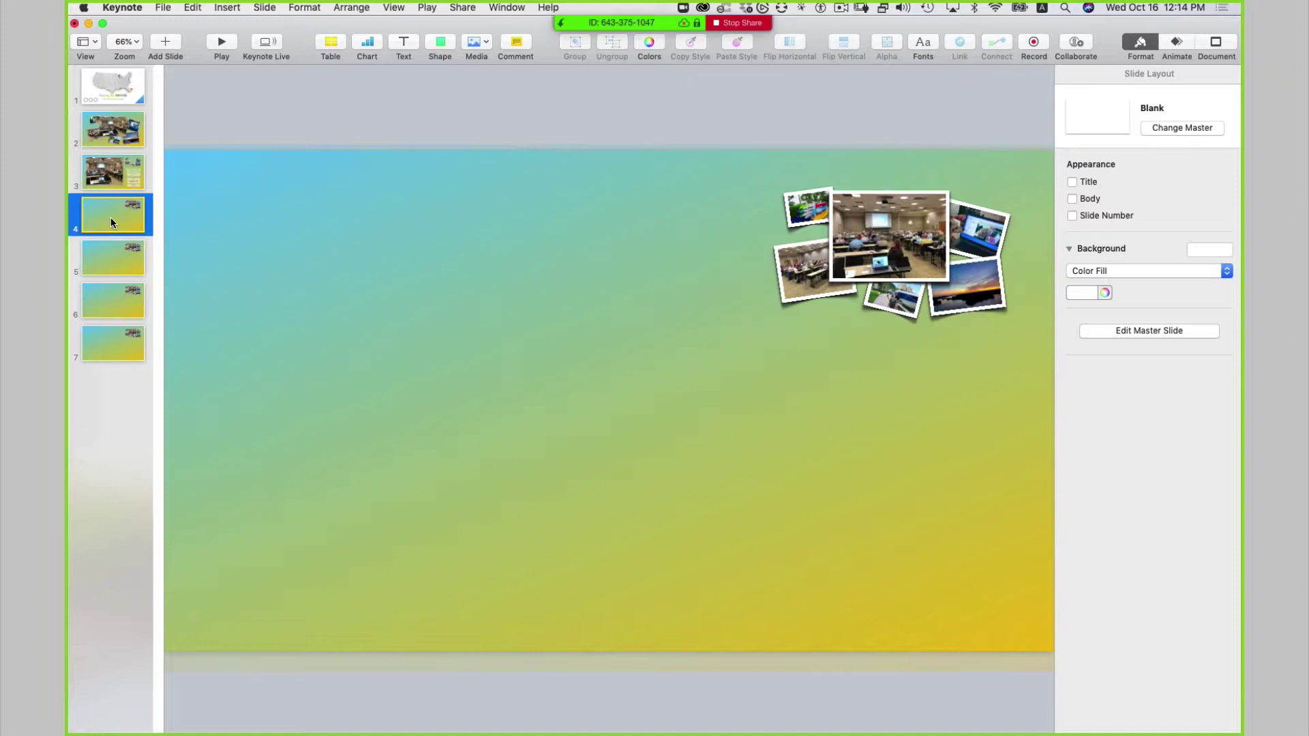
pyautogui.click(117, 182)
pyautogui.click(117, 220)
pyautogui.click(813, 271)
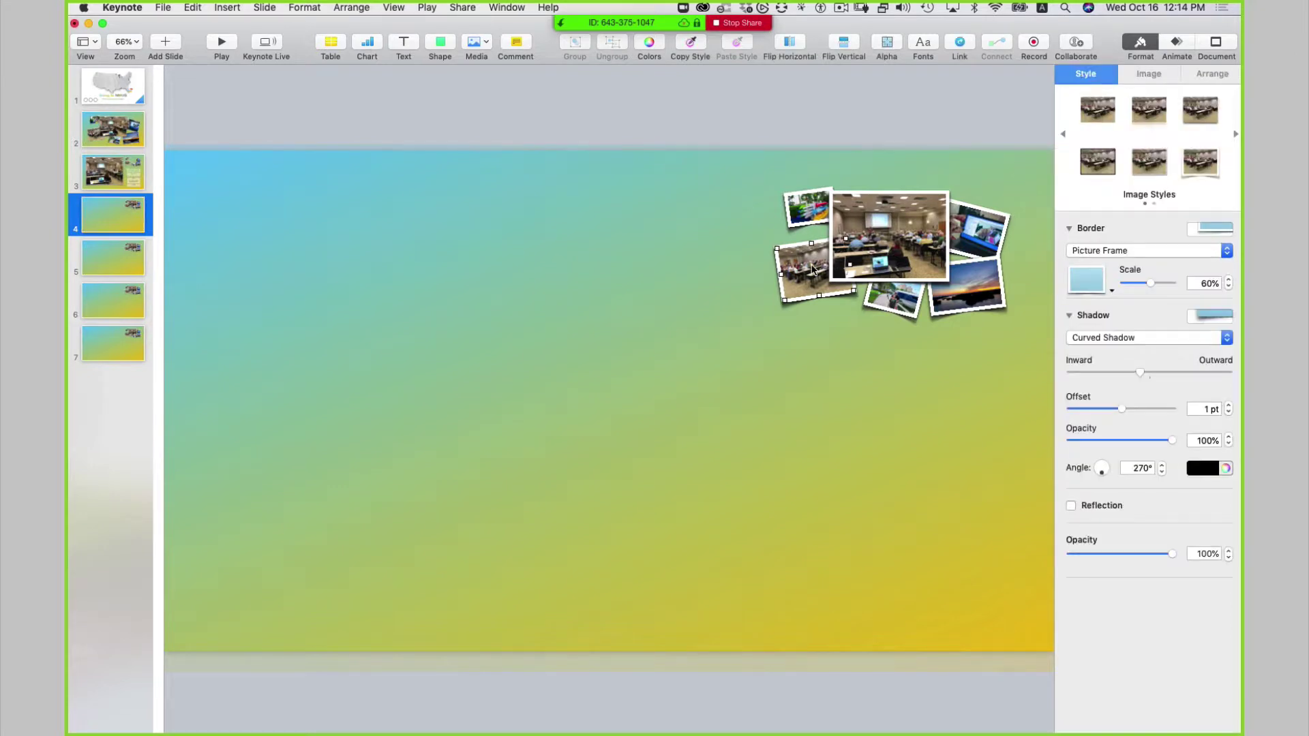
pyautogui.moveTo(813, 270); pyautogui.dragTo(428, 272)
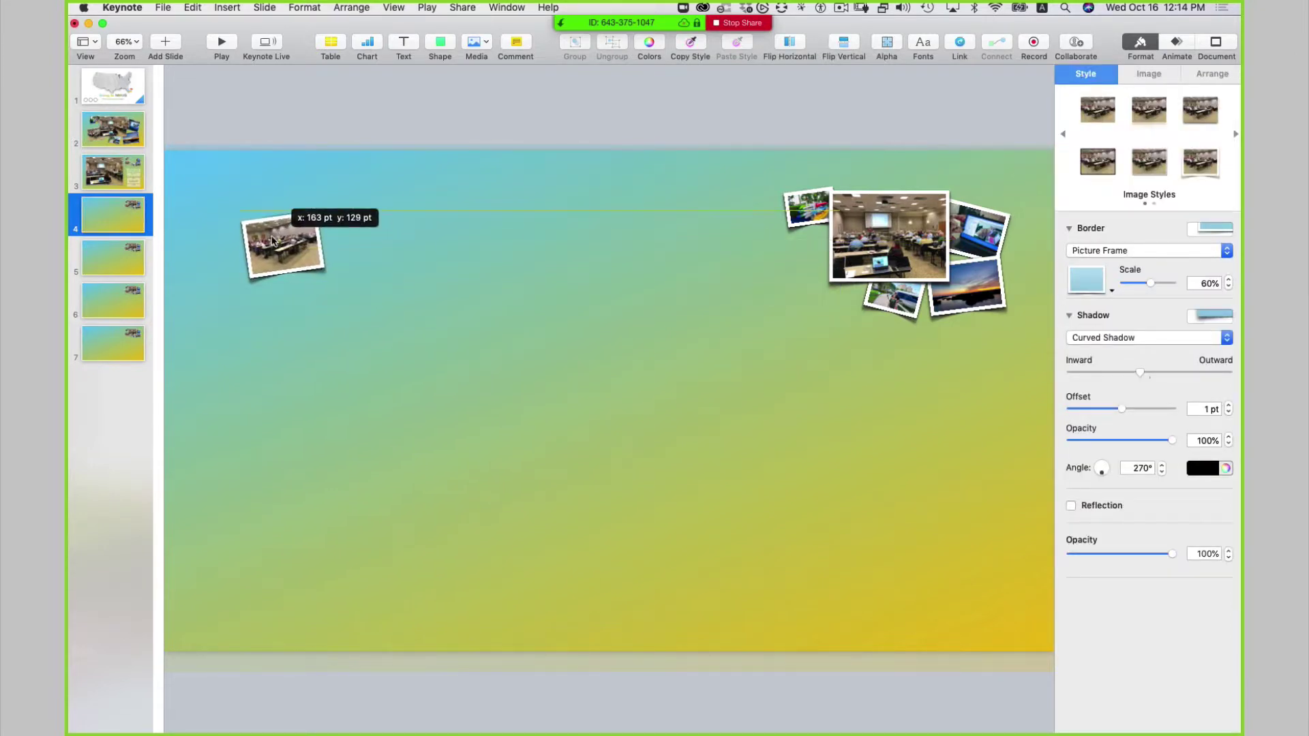
pyautogui.moveTo(272, 240); pyautogui.dragTo(260, 225)
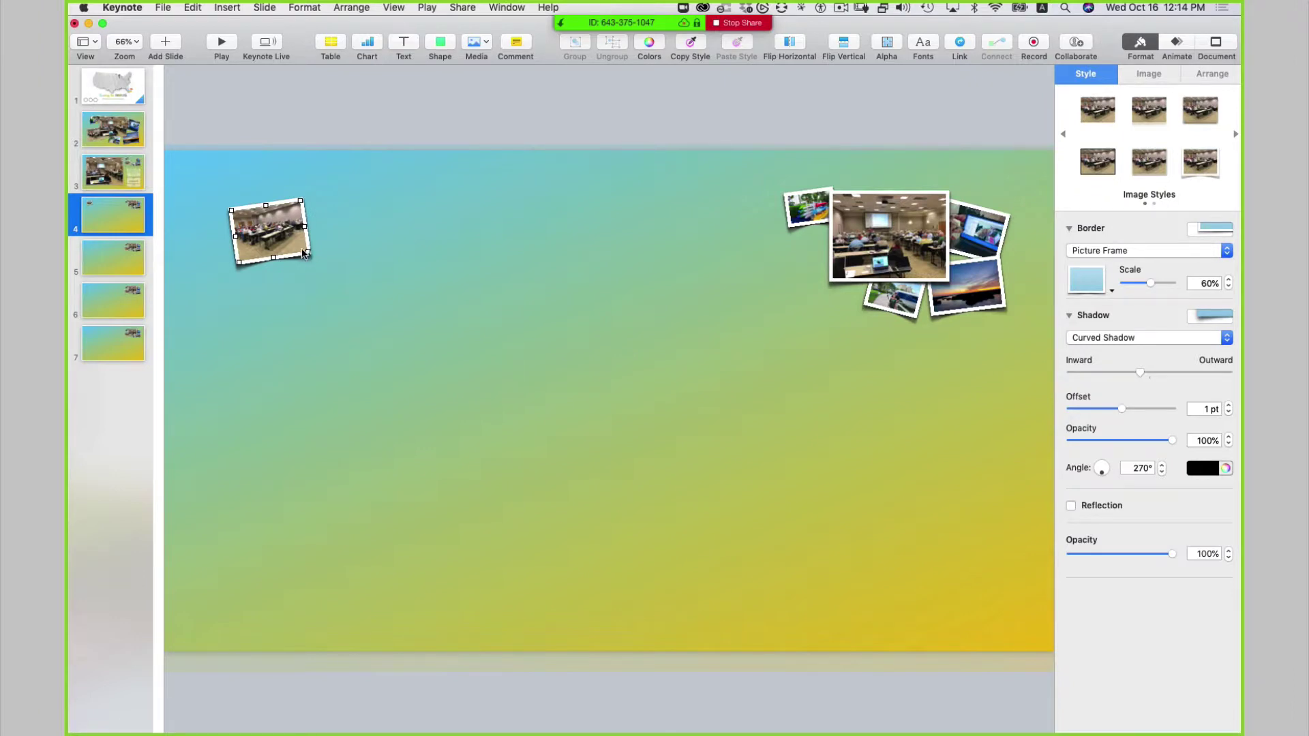
# Step: Rotate the photo upright and enlarge it to fill the slide's left side
pyautogui.click(310, 257)
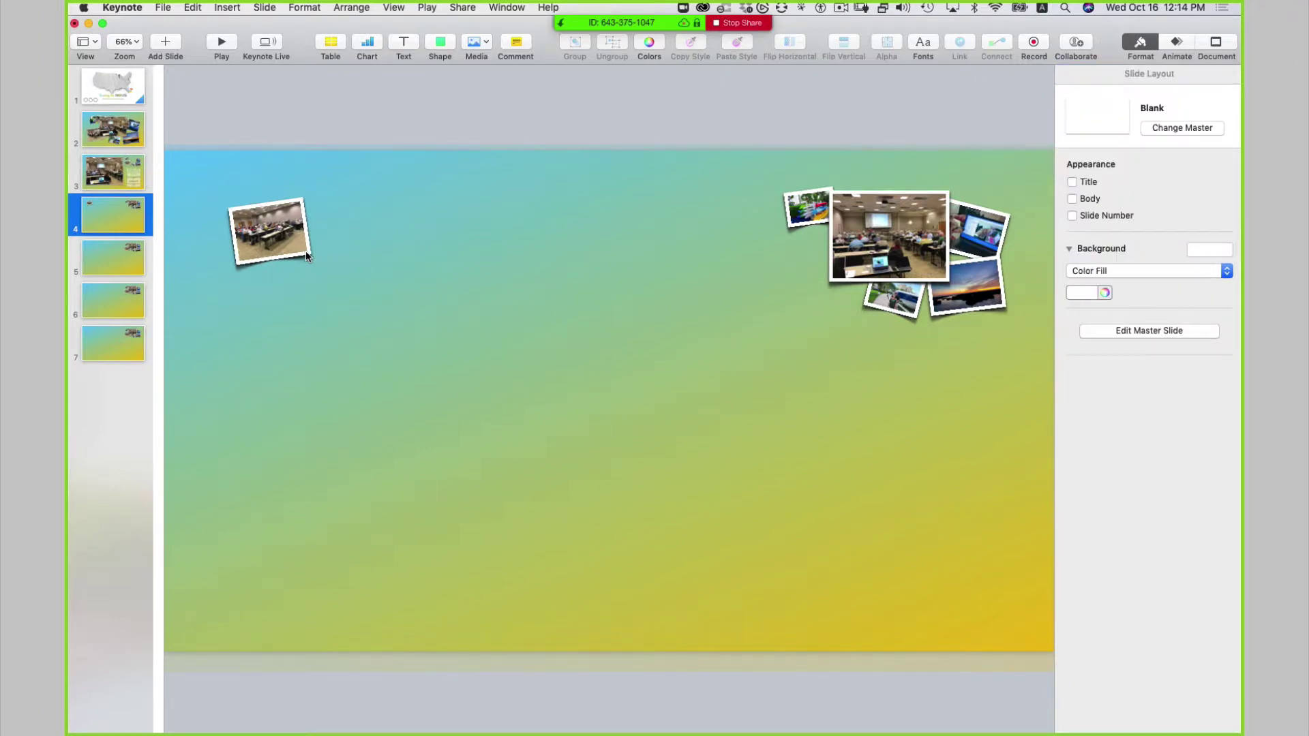
pyautogui.click(305, 251)
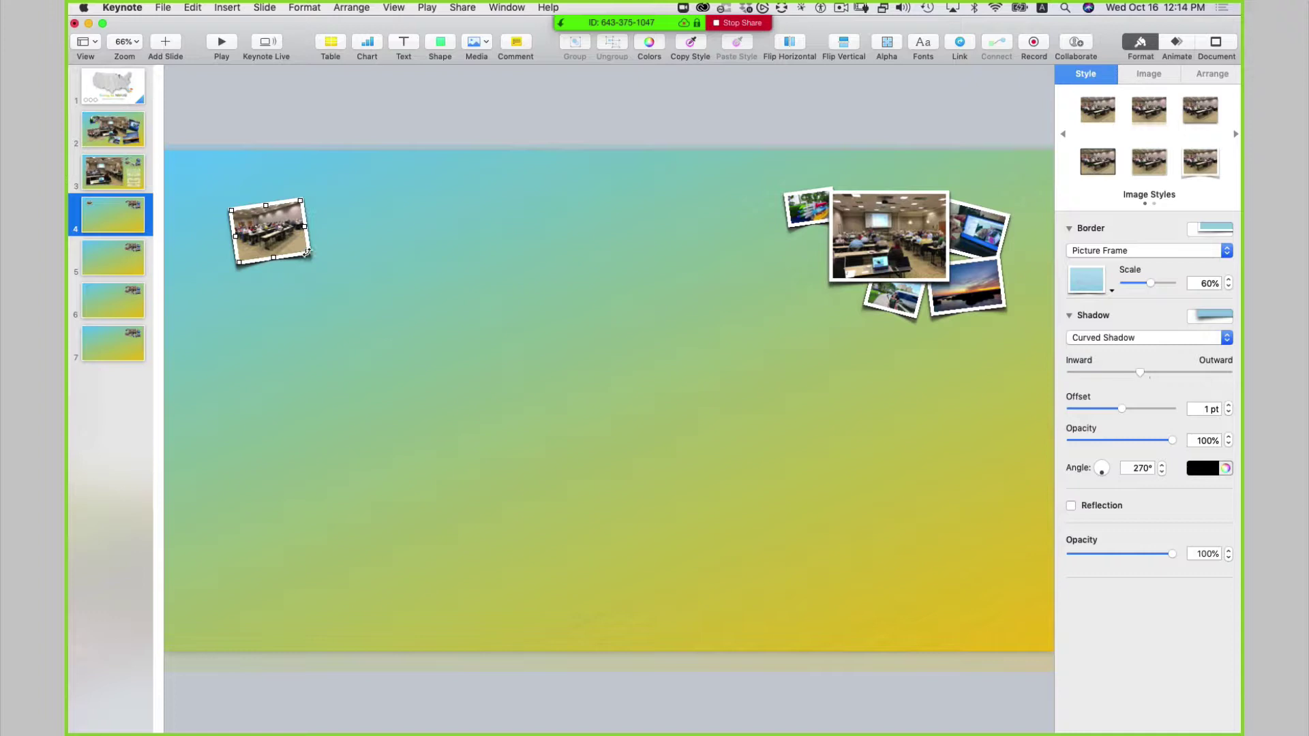
pyautogui.moveTo(307, 252); pyautogui.dragTo(304, 263)
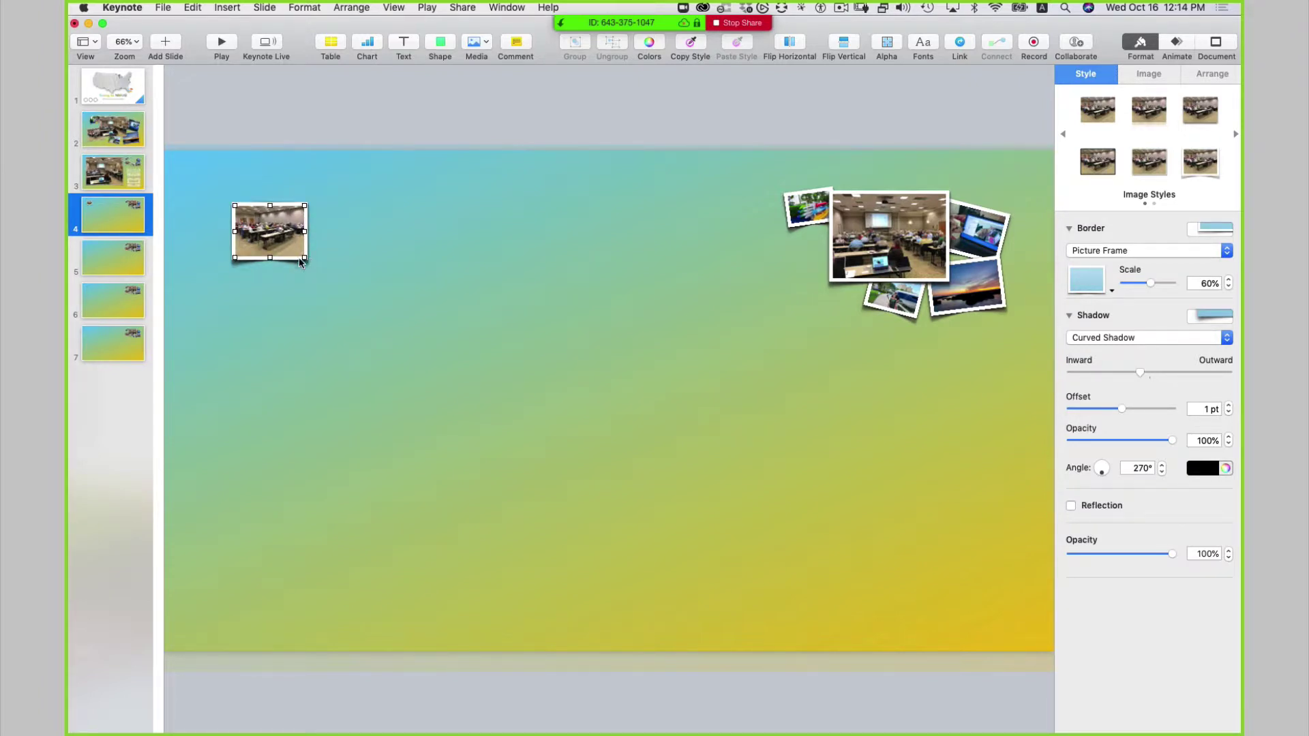
pyautogui.moveTo(305, 257); pyautogui.dragTo(740, 585)
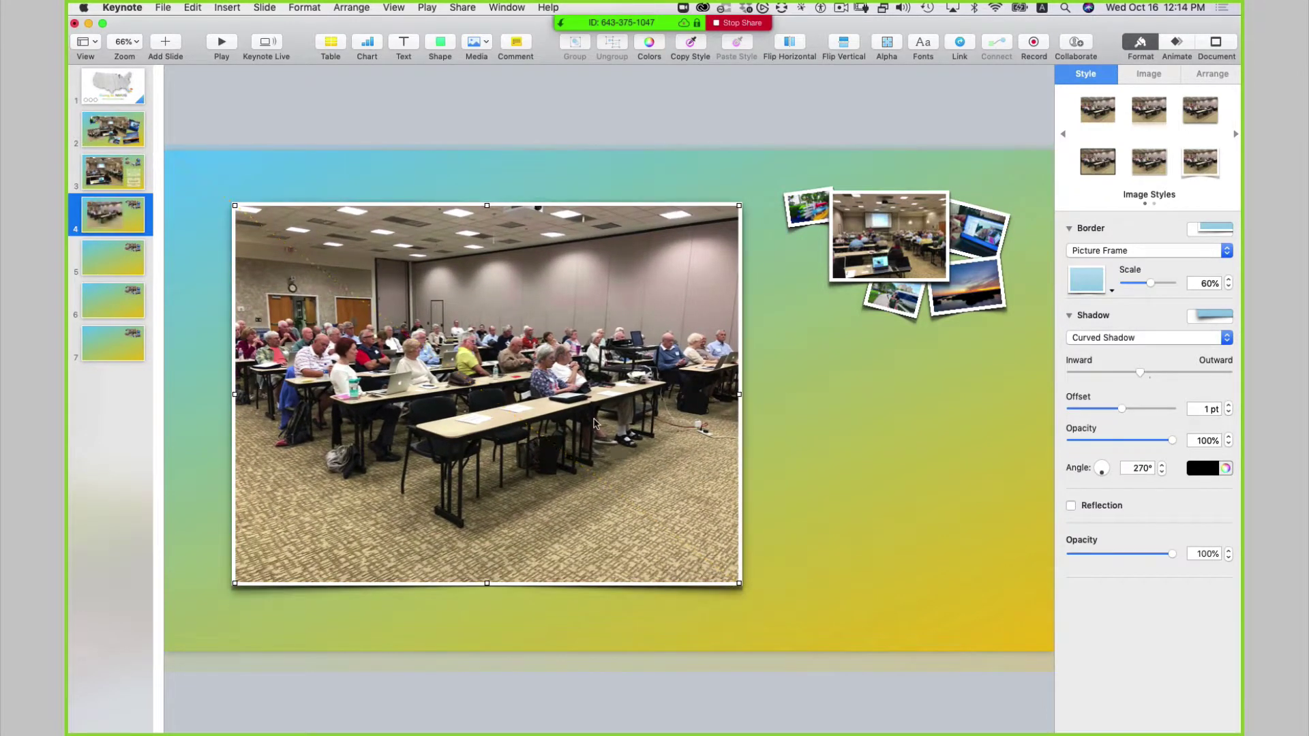
pyautogui.moveTo(606, 416); pyautogui.dragTo(586, 428)
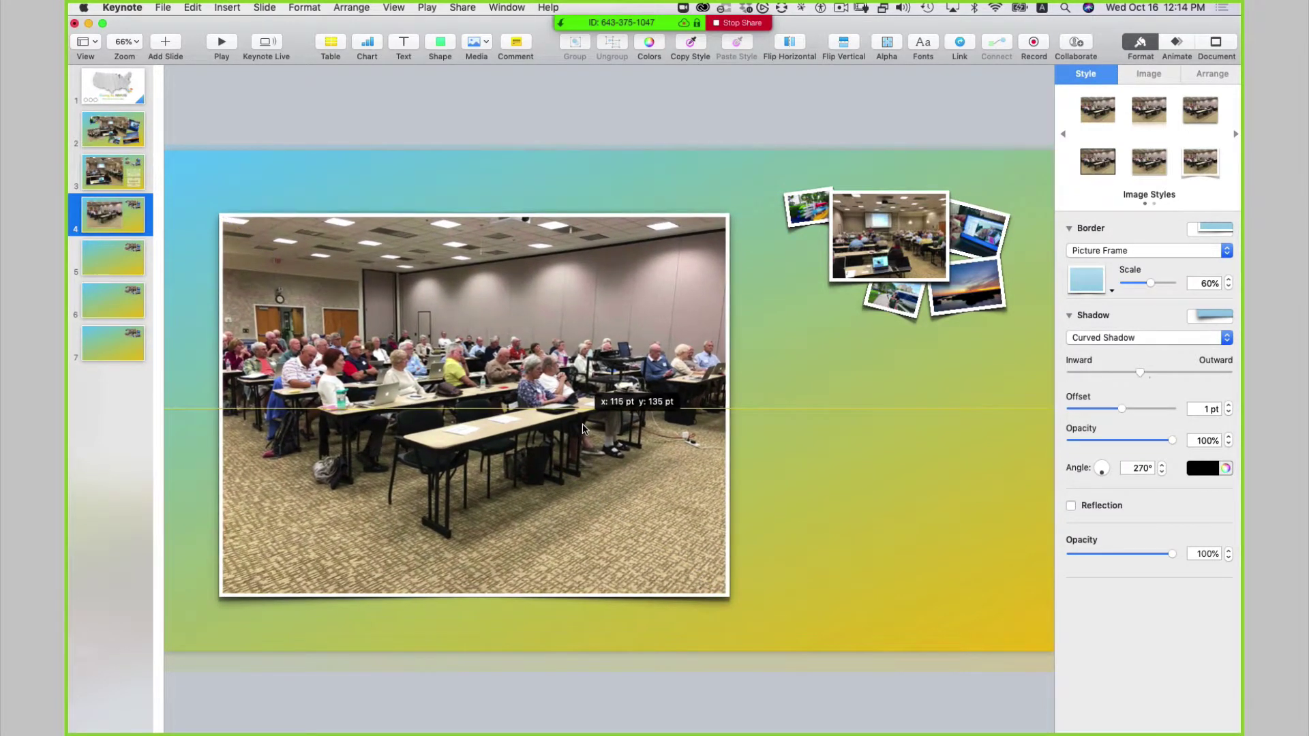
pyautogui.click(115, 173)
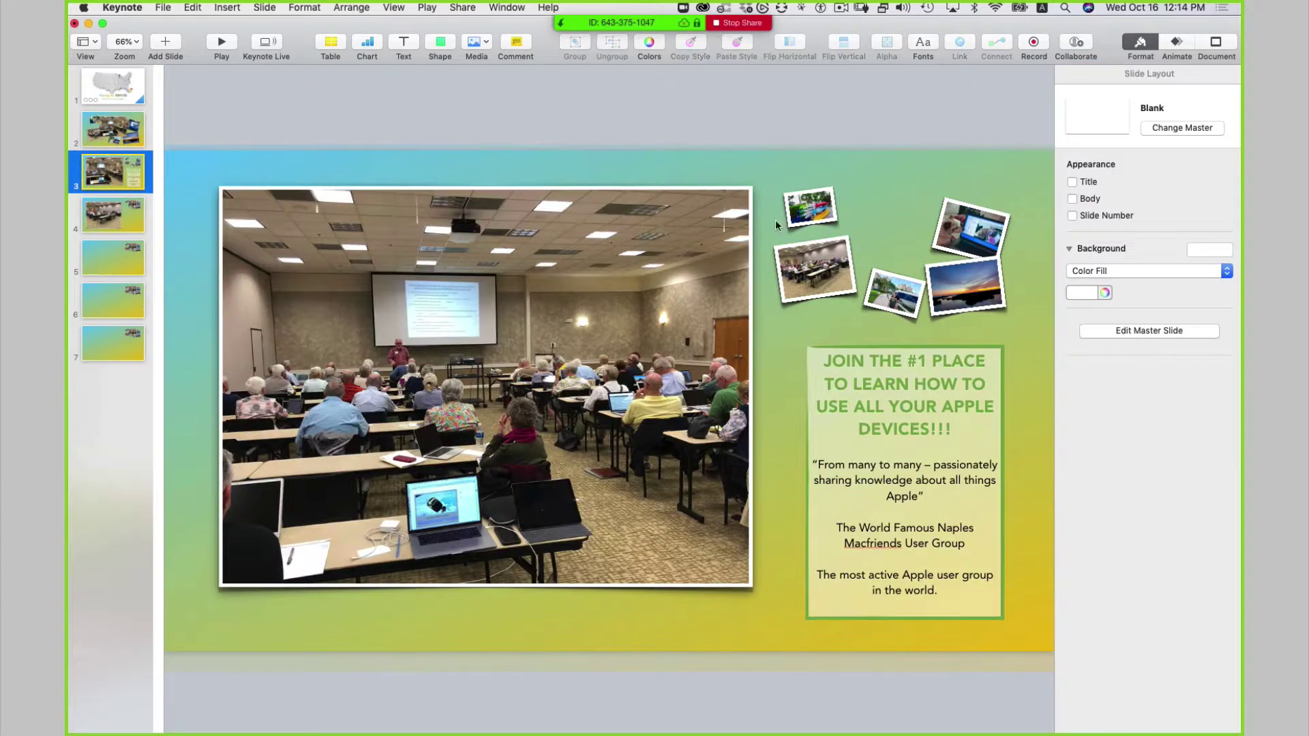
# Step: Paste a copy of slide 3's green-bordered JOIN THE #1 text box onto slide 4
pyautogui.click(884, 392)
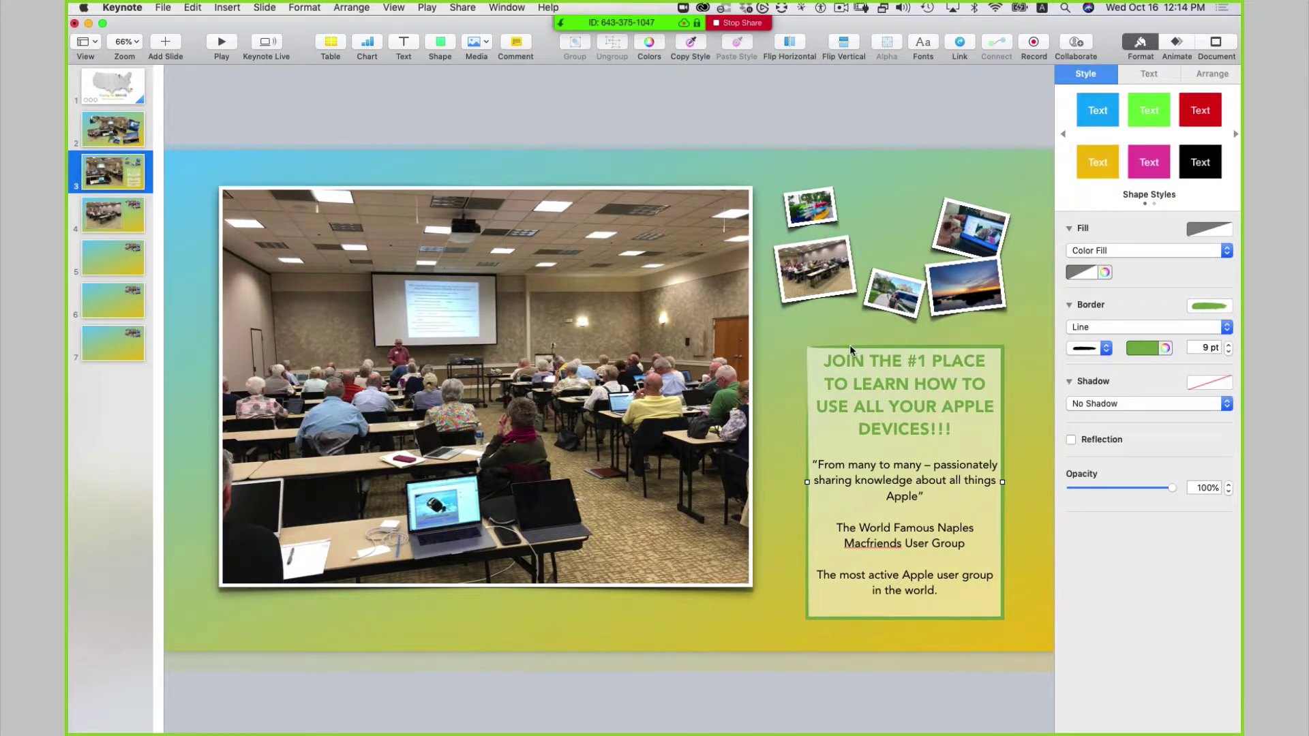
pyautogui.click(127, 229)
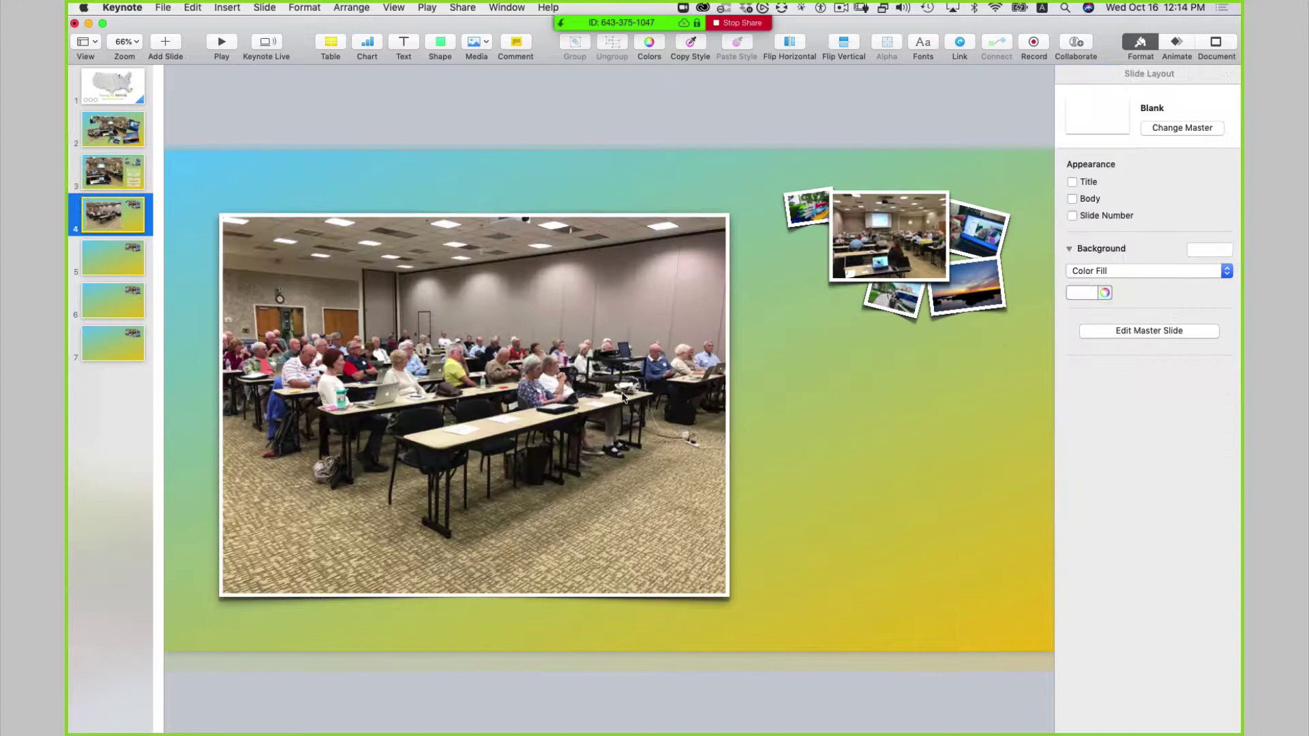
pyautogui.click(871, 467)
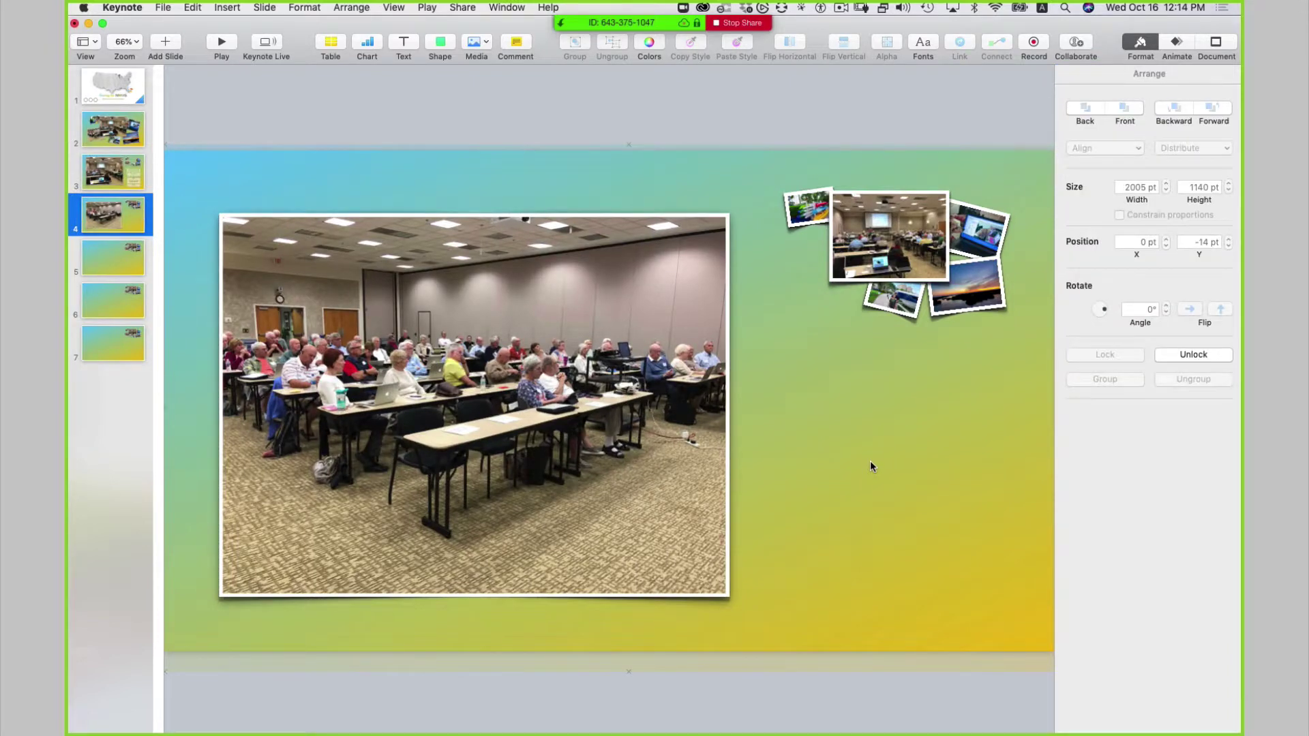
pyautogui.press('super+v')
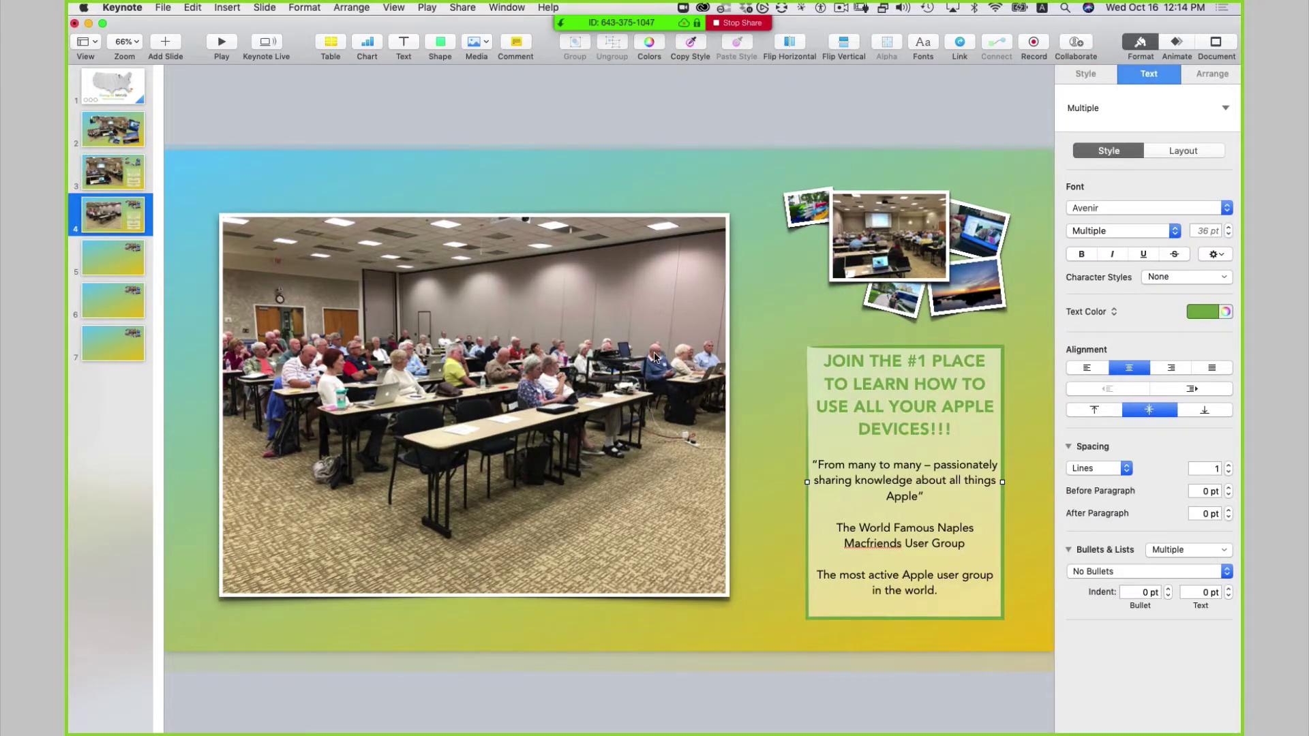
# Step: Replace slide 4's JOIN THE #1 PLACE heading with 'Classes and meetings for all your Apple Devices.' in matching style
pyautogui.press('super+Tab')
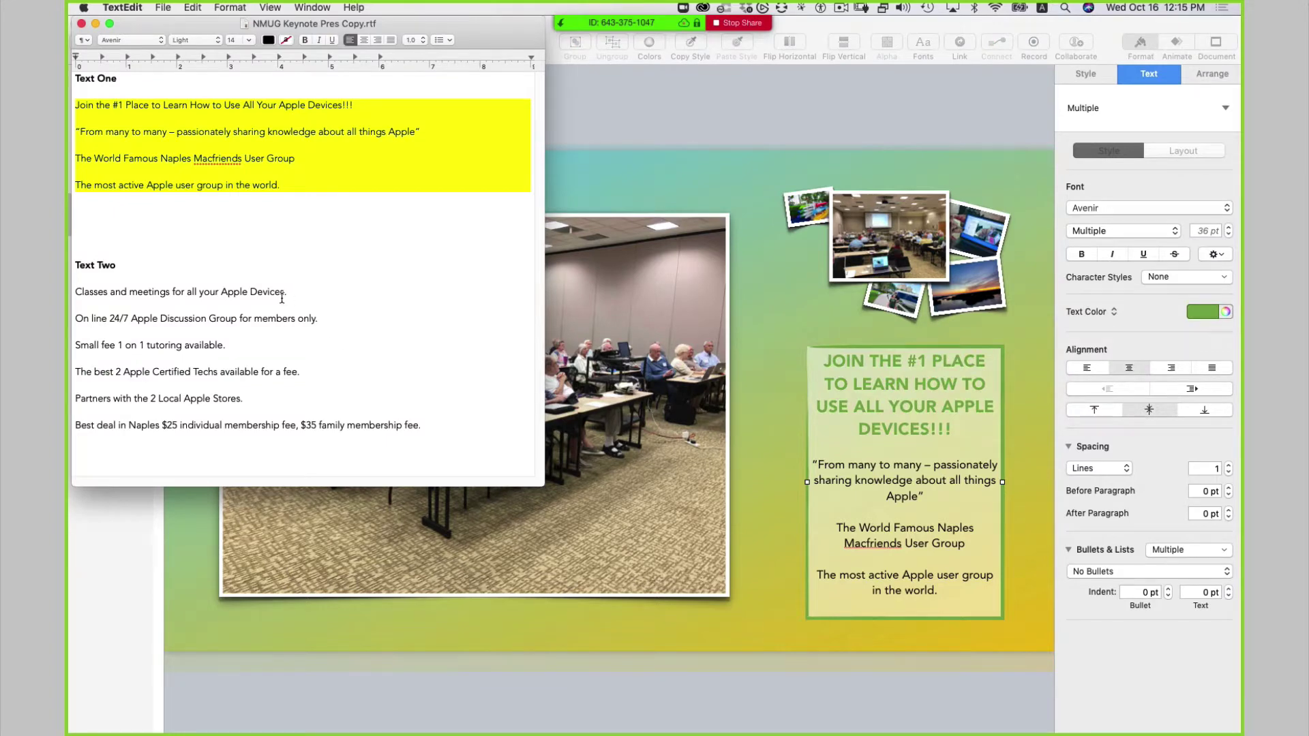
pyautogui.moveTo(313, 295); pyautogui.dragTo(150, 279)
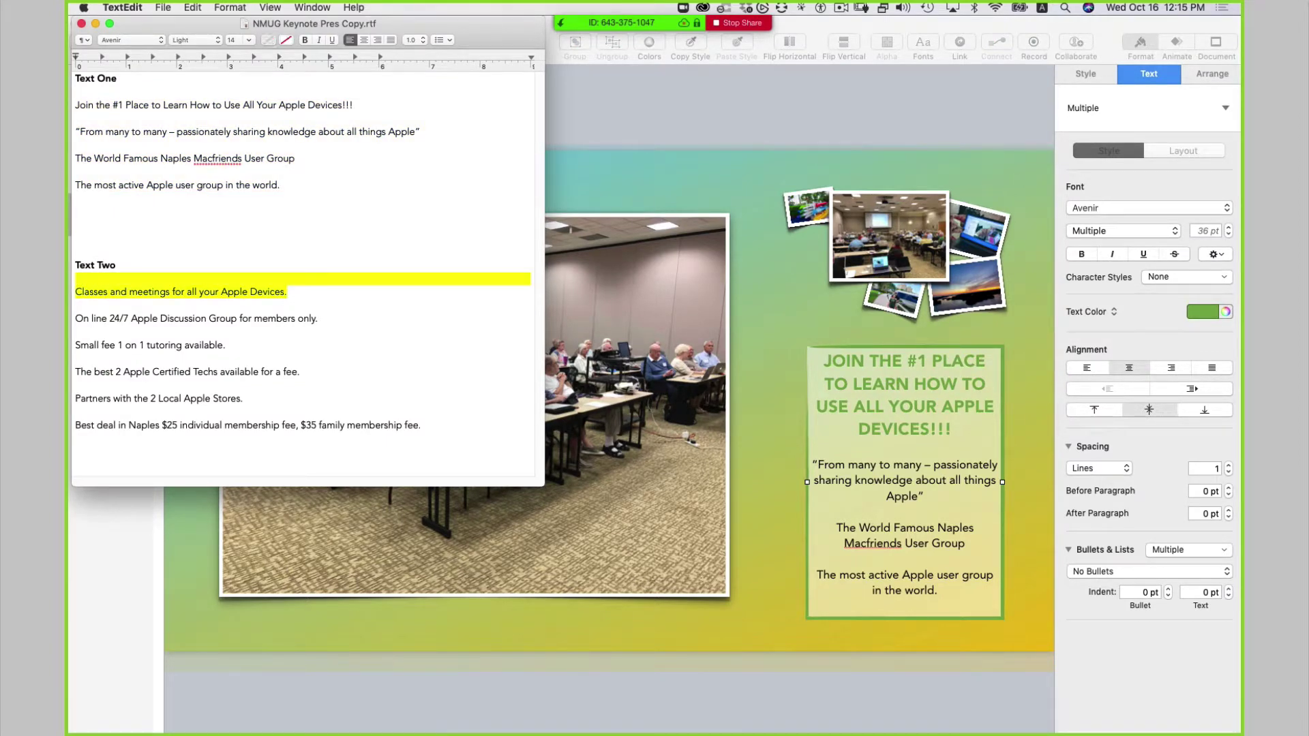
pyautogui.press('super+Tab')
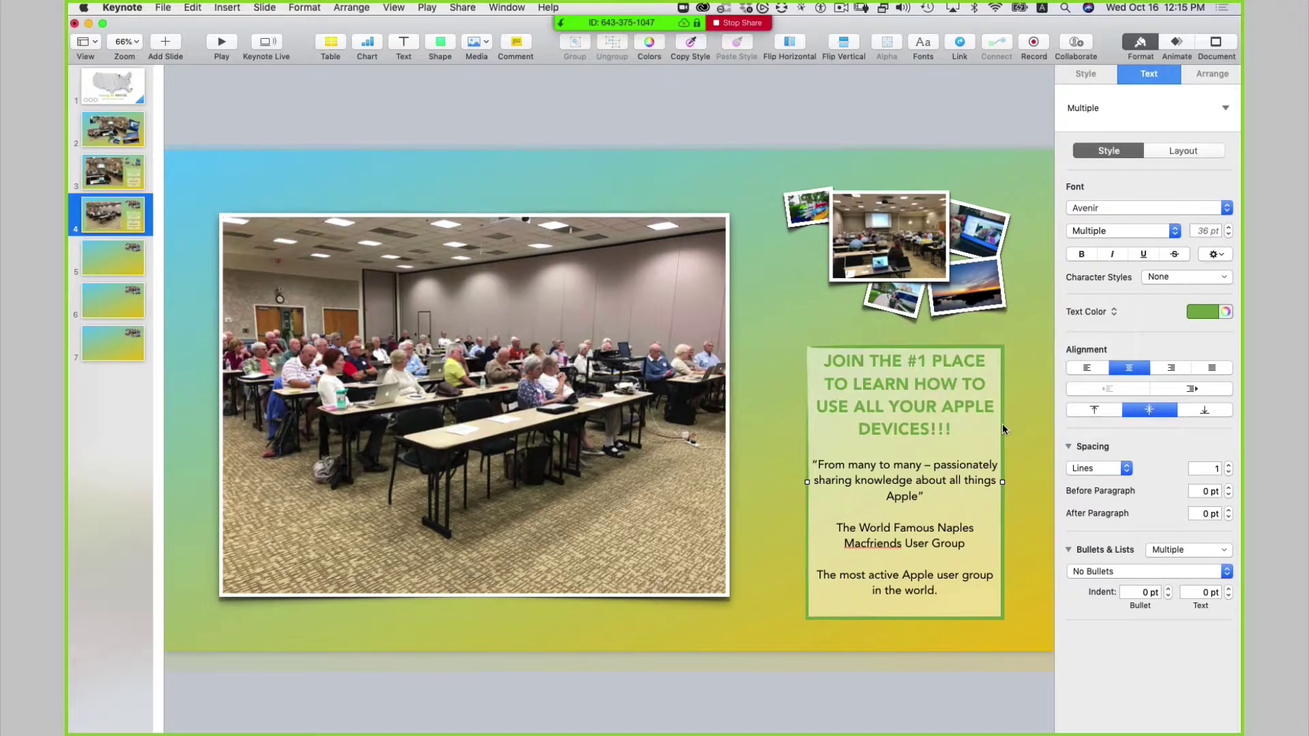
pyautogui.click(954, 432)
pyautogui.moveTo(953, 432); pyautogui.dragTo(800, 348)
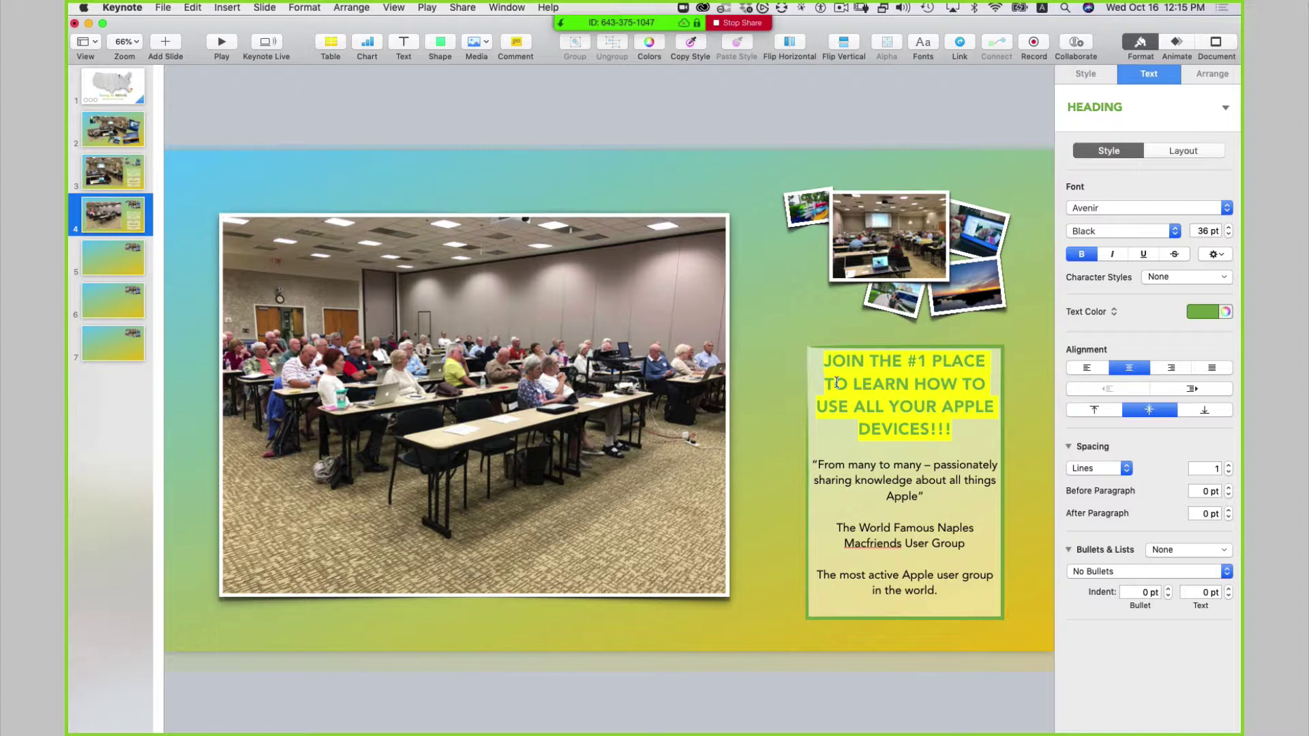
pyautogui.click(193, 8)
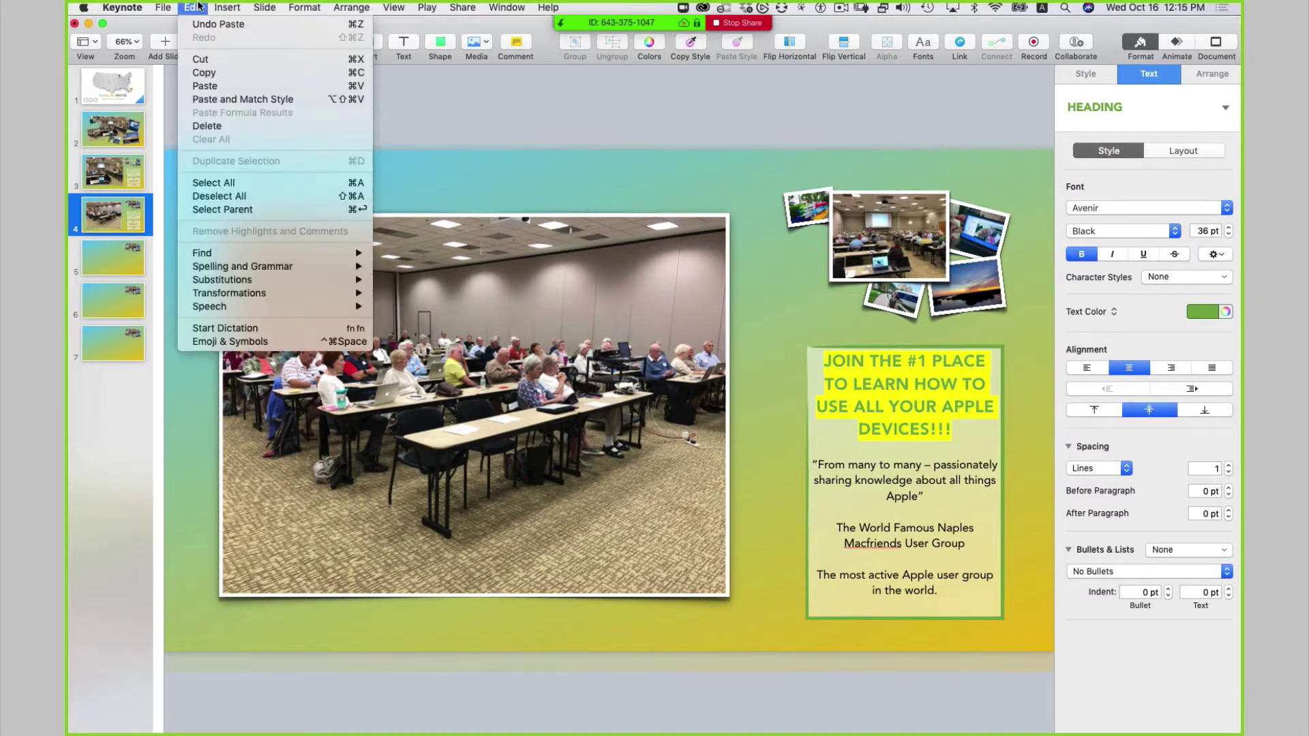
pyautogui.click(249, 101)
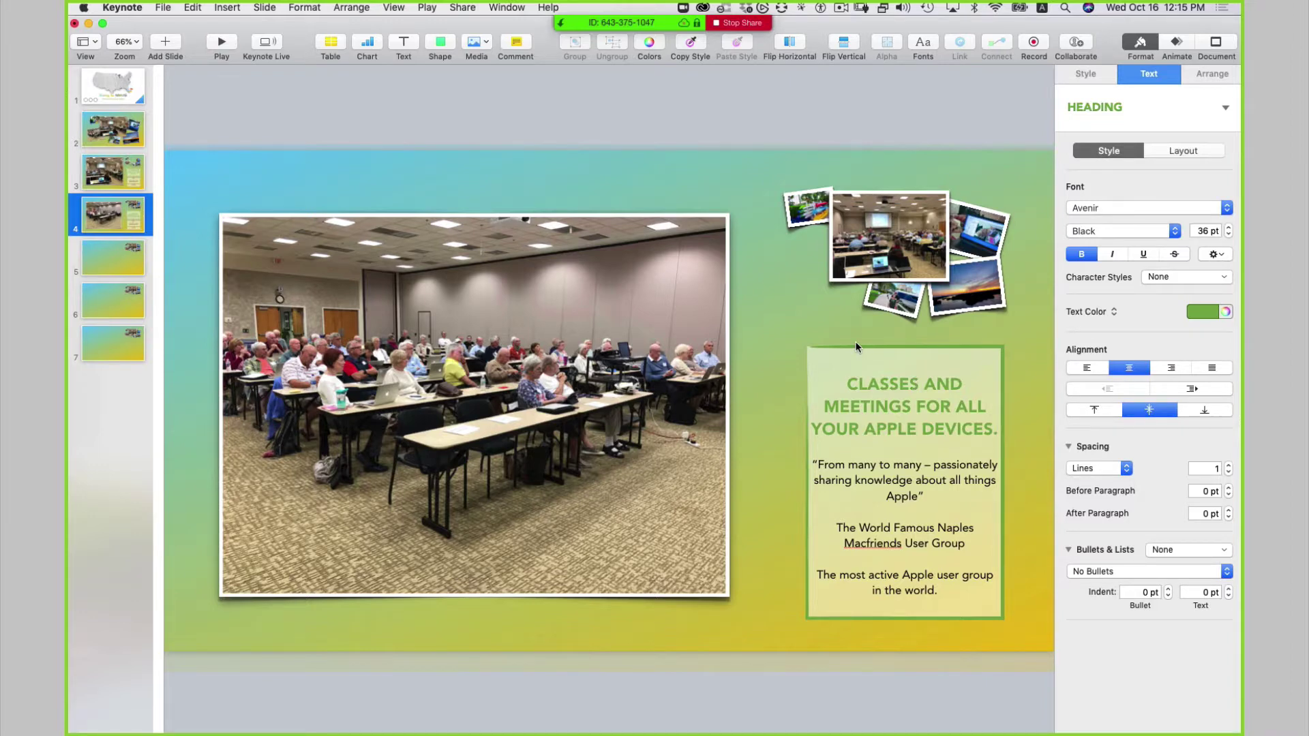
# Step: Paste the remaining Text Two lines from TextEdit as slide 4's body text, matching the box's style
pyautogui.press('super+Tab')
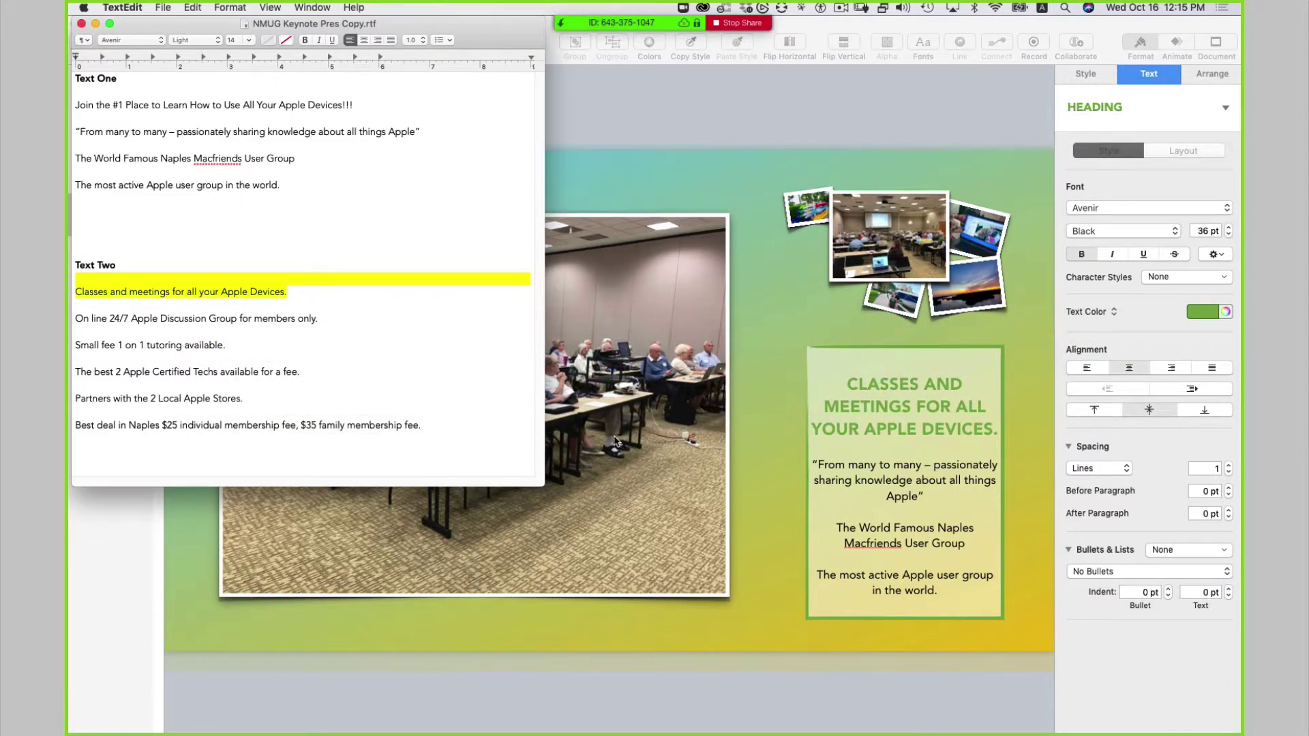
pyautogui.moveTo(443, 433); pyautogui.dragTo(66, 321)
pyautogui.press('super+c')
pyautogui.press('super+Tab')
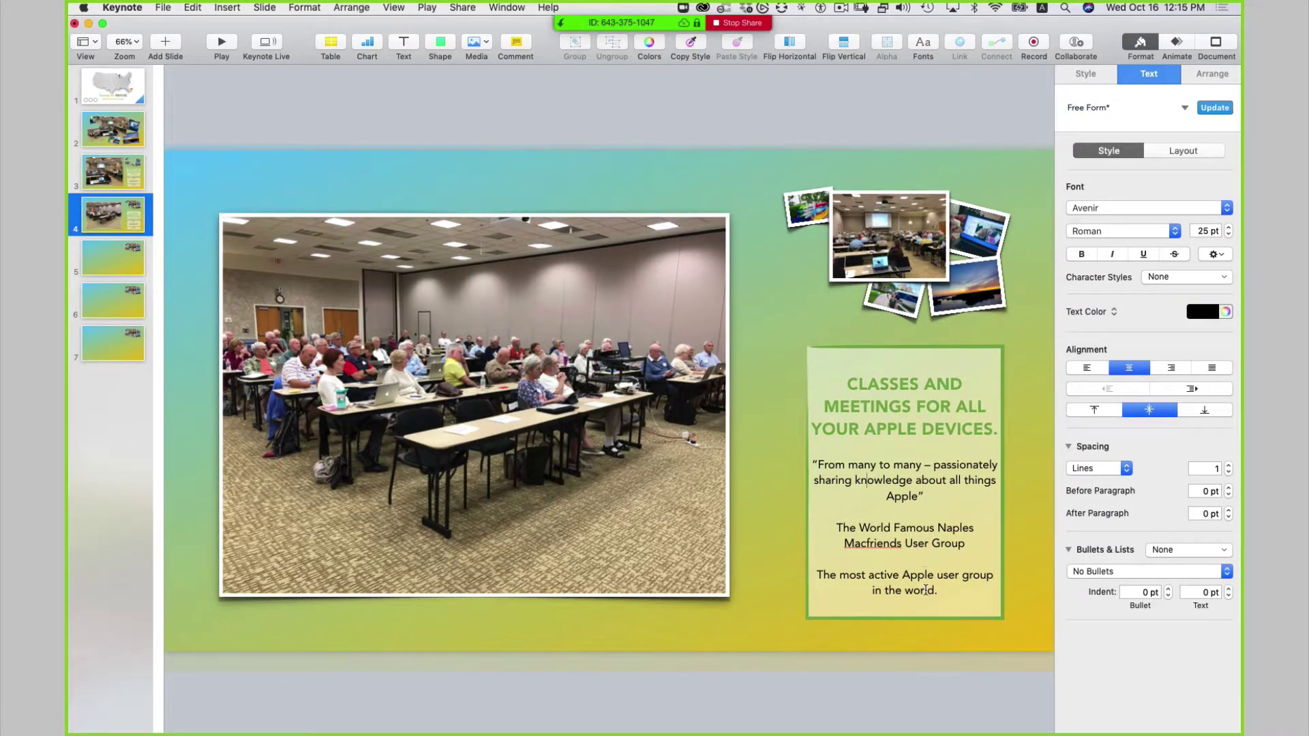
pyautogui.moveTo(942, 591); pyautogui.dragTo(743, 423)
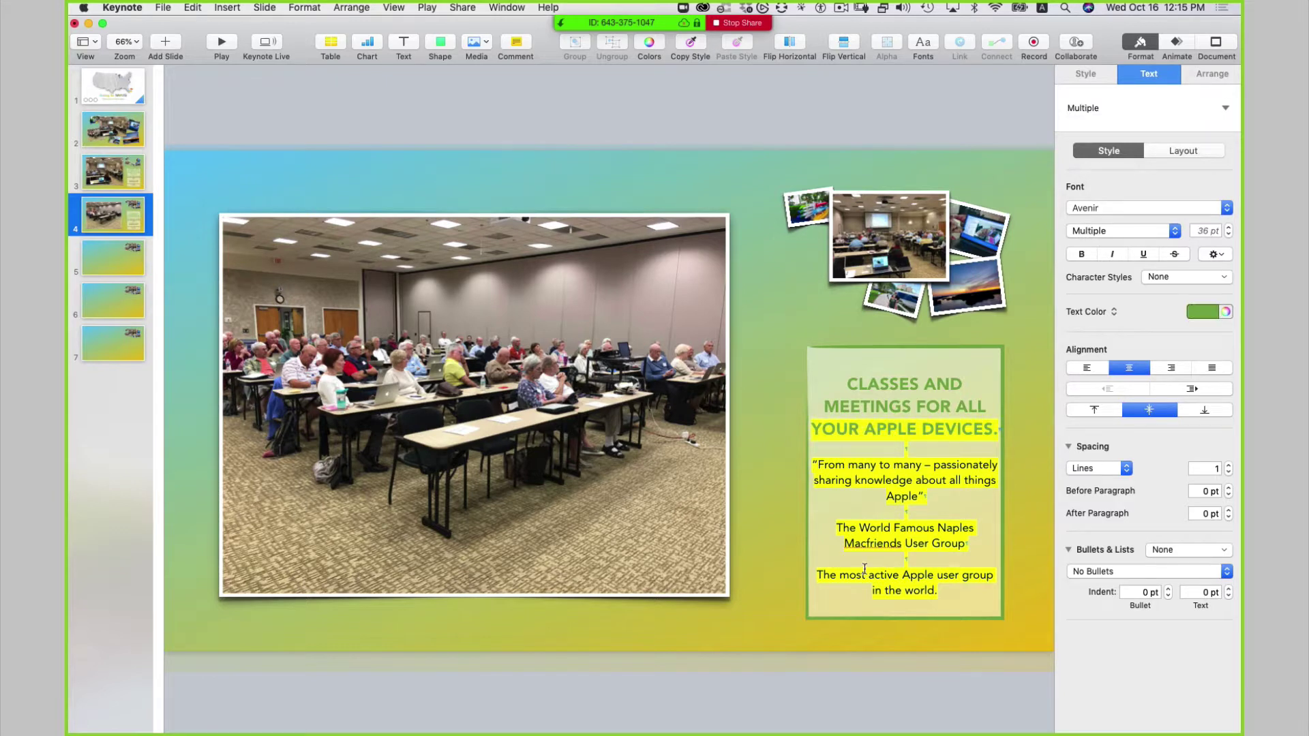
pyautogui.click(864, 549)
pyautogui.moveTo(944, 592); pyautogui.dragTo(784, 466)
pyautogui.click(190, 9)
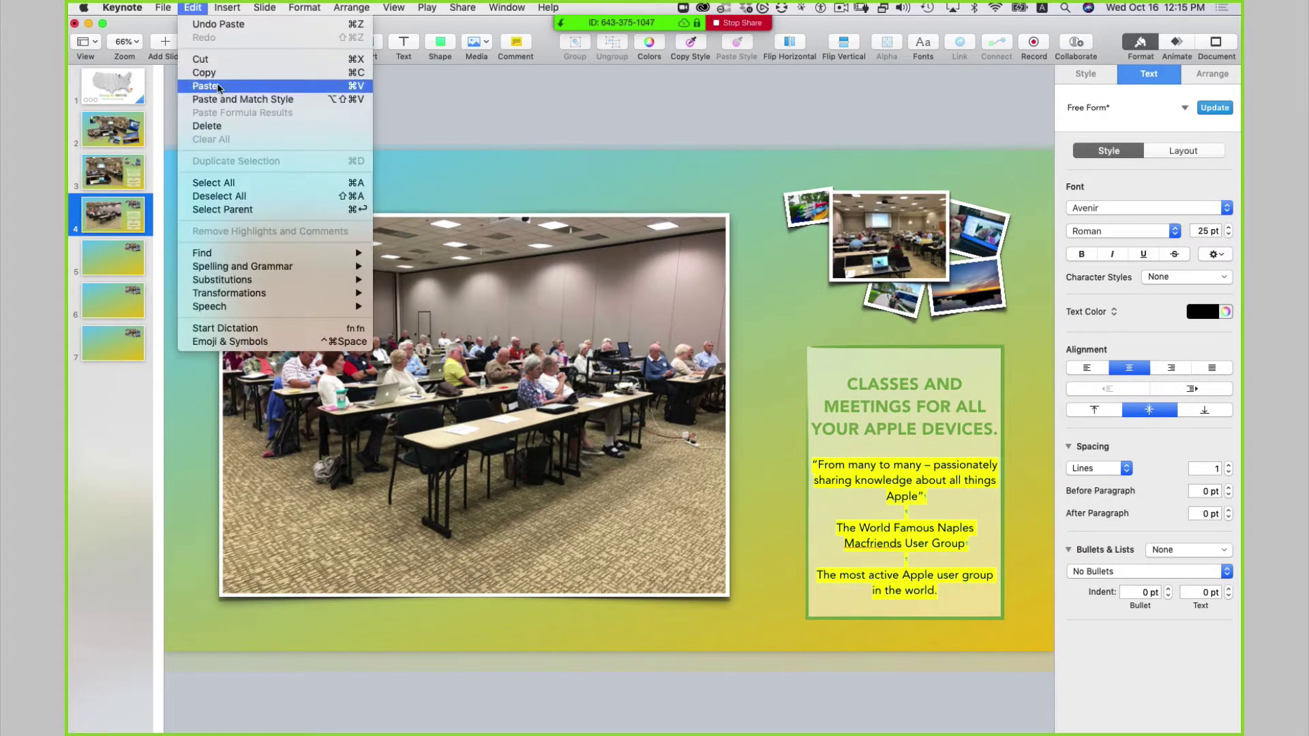
pyautogui.click(218, 100)
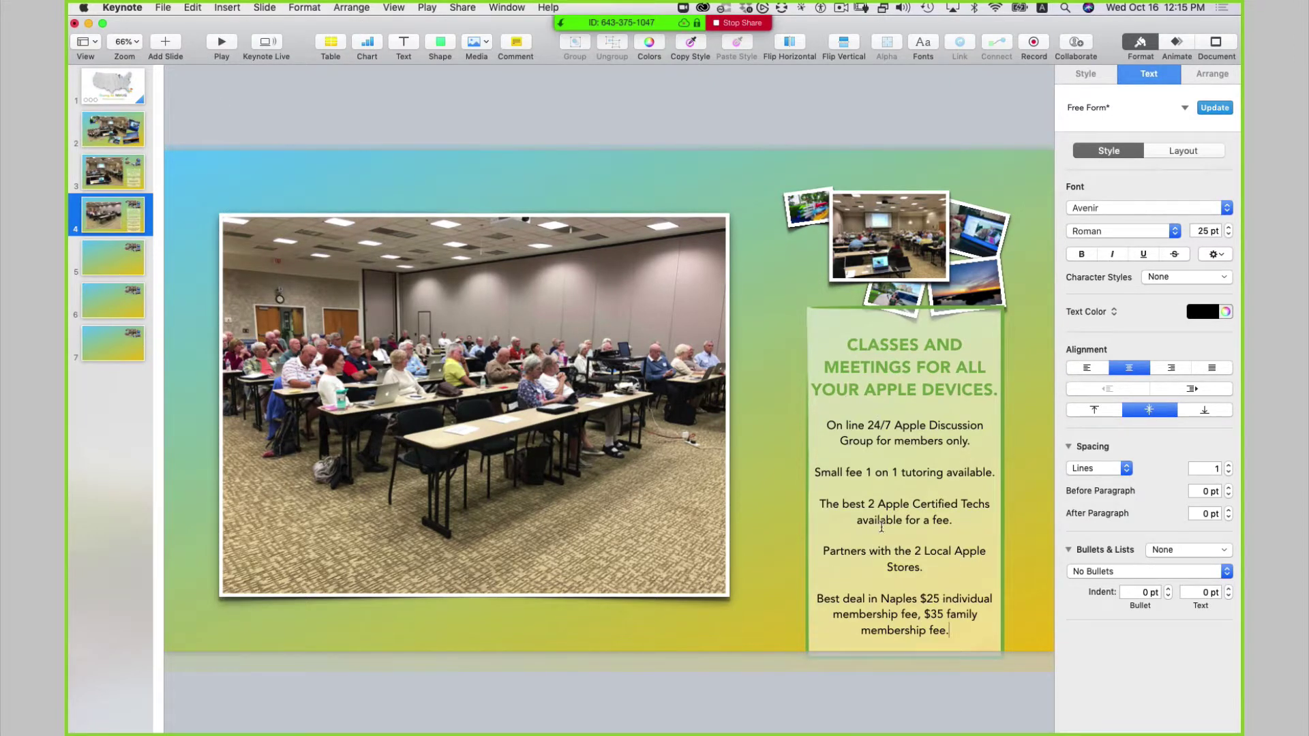
# Step: Widen slide 4's text box leftward so the heading wraps, nudge it up-right, and go to slide 5
pyautogui.click(1041, 489)
pyautogui.click(860, 477)
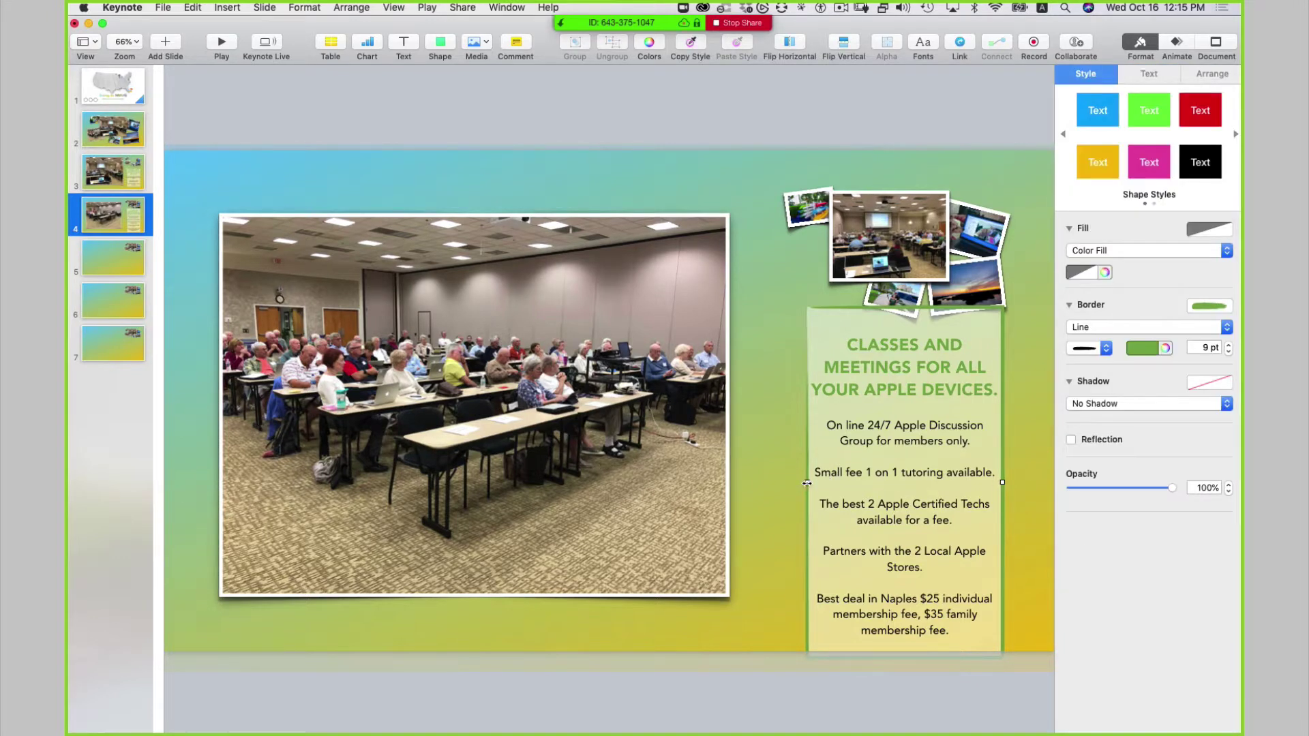
pyautogui.moveTo(806, 483); pyautogui.dragTo(733, 483)
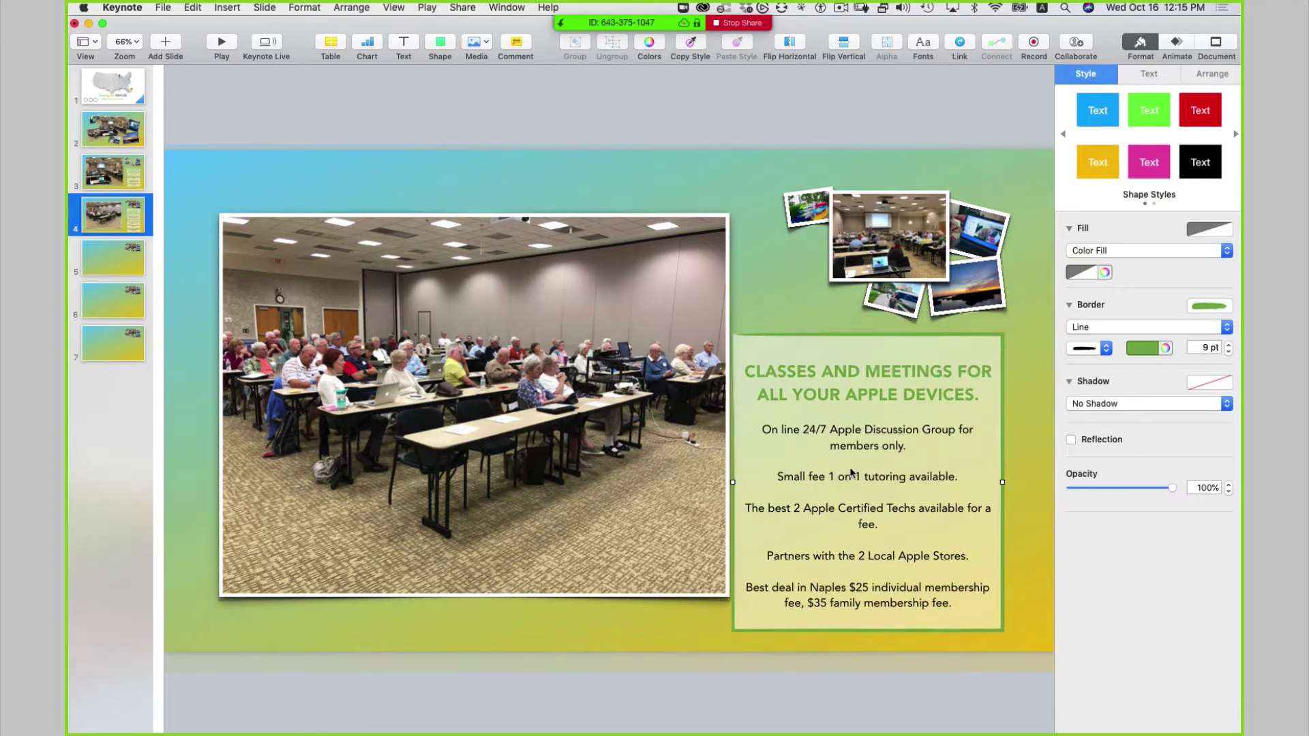
pyautogui.moveTo(851, 472); pyautogui.dragTo(883, 429)
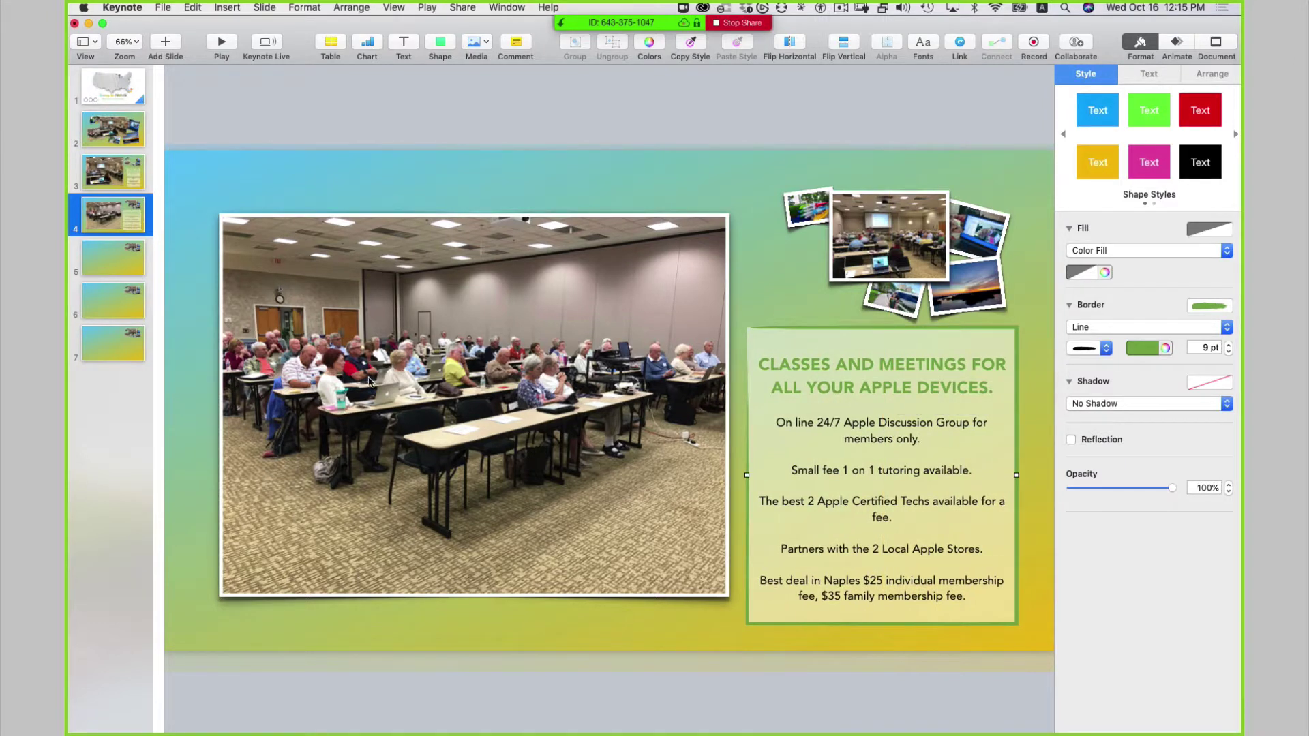
pyautogui.click(121, 269)
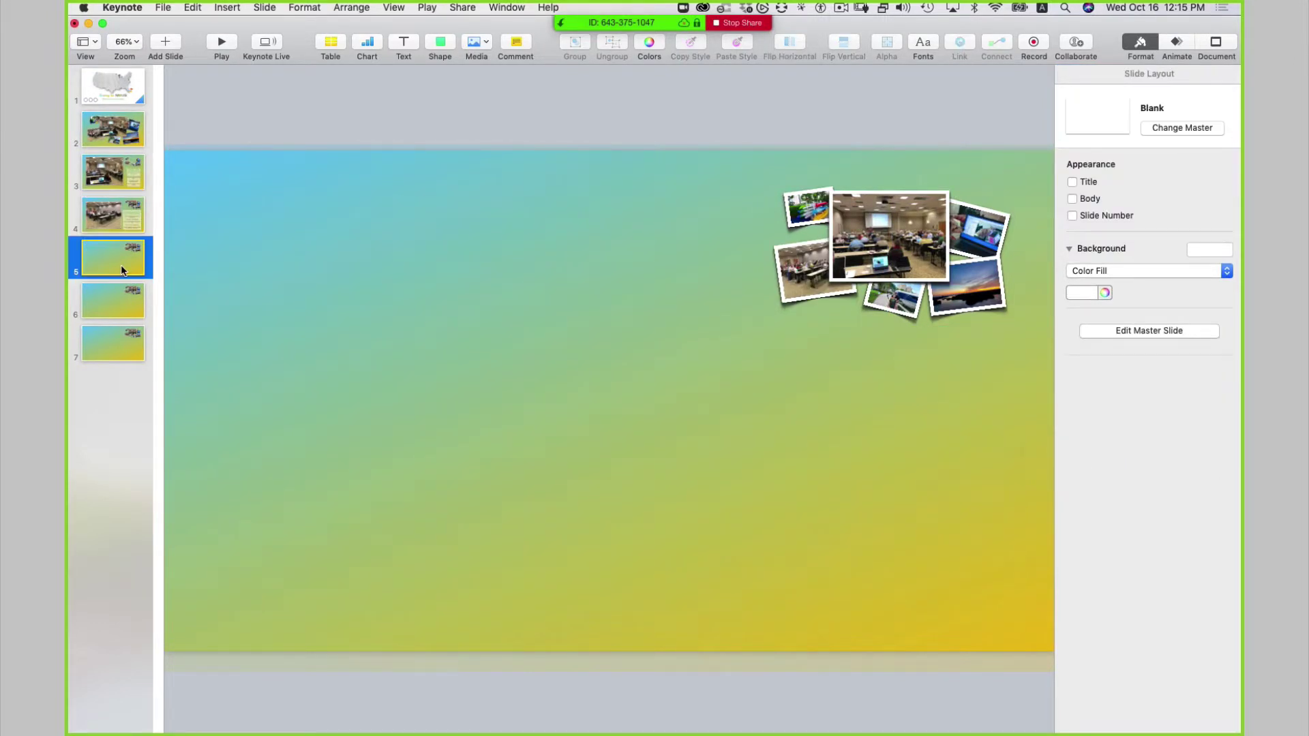
# Step: Drag the dog-and-laptop photo out of slide 5's collage, enlarge it on the left, then return to slide 3
pyautogui.click(975, 236)
pyautogui.moveTo(975, 235); pyautogui.dragTo(319, 295)
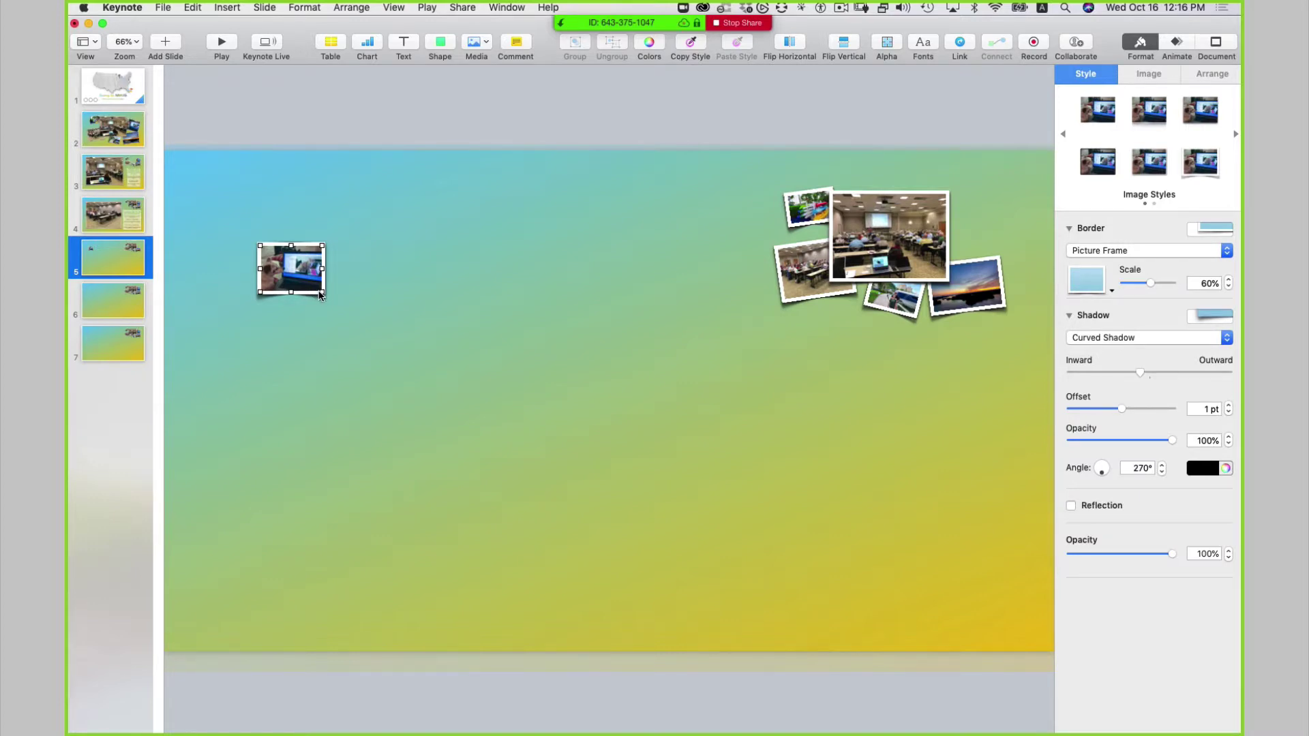
pyautogui.moveTo(318, 295); pyautogui.dragTo(726, 594)
pyautogui.moveTo(540, 405); pyautogui.dragTo(503, 372)
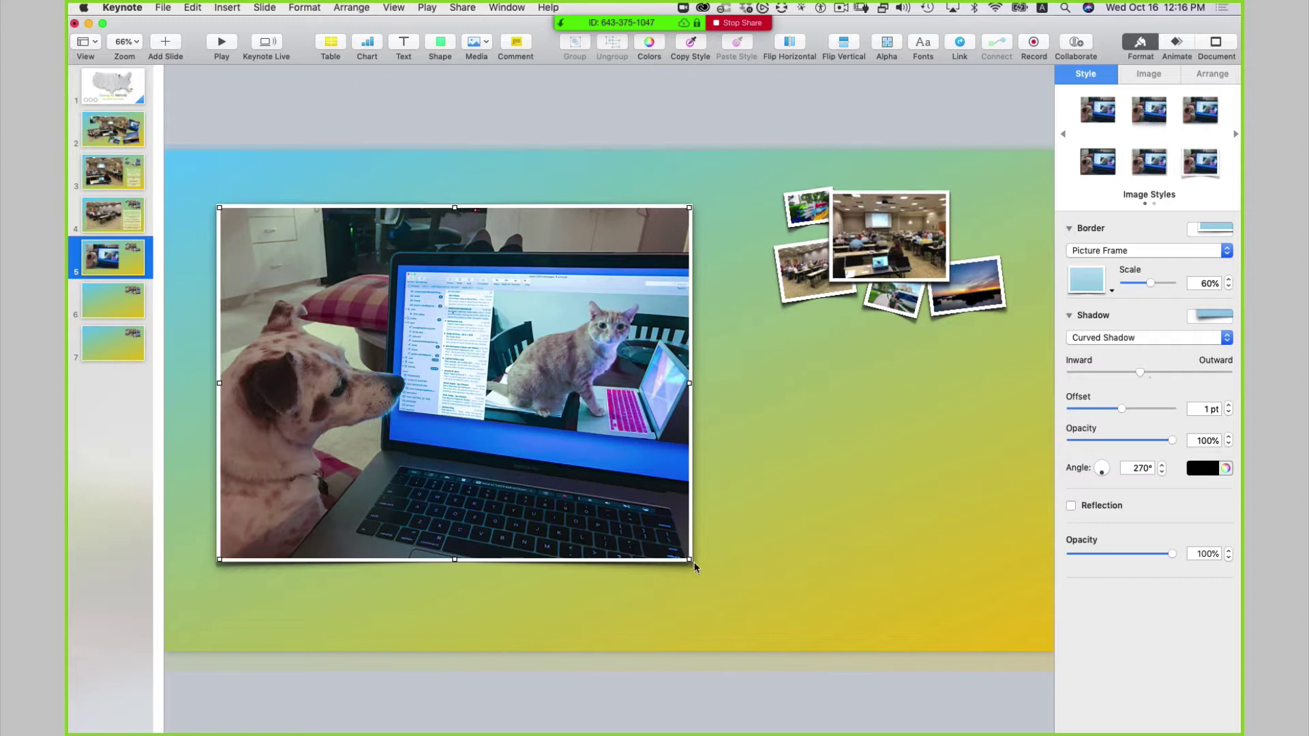
pyautogui.moveTo(689, 558); pyautogui.dragTo(710, 576)
pyautogui.moveTo(497, 343); pyautogui.dragTo(501, 351)
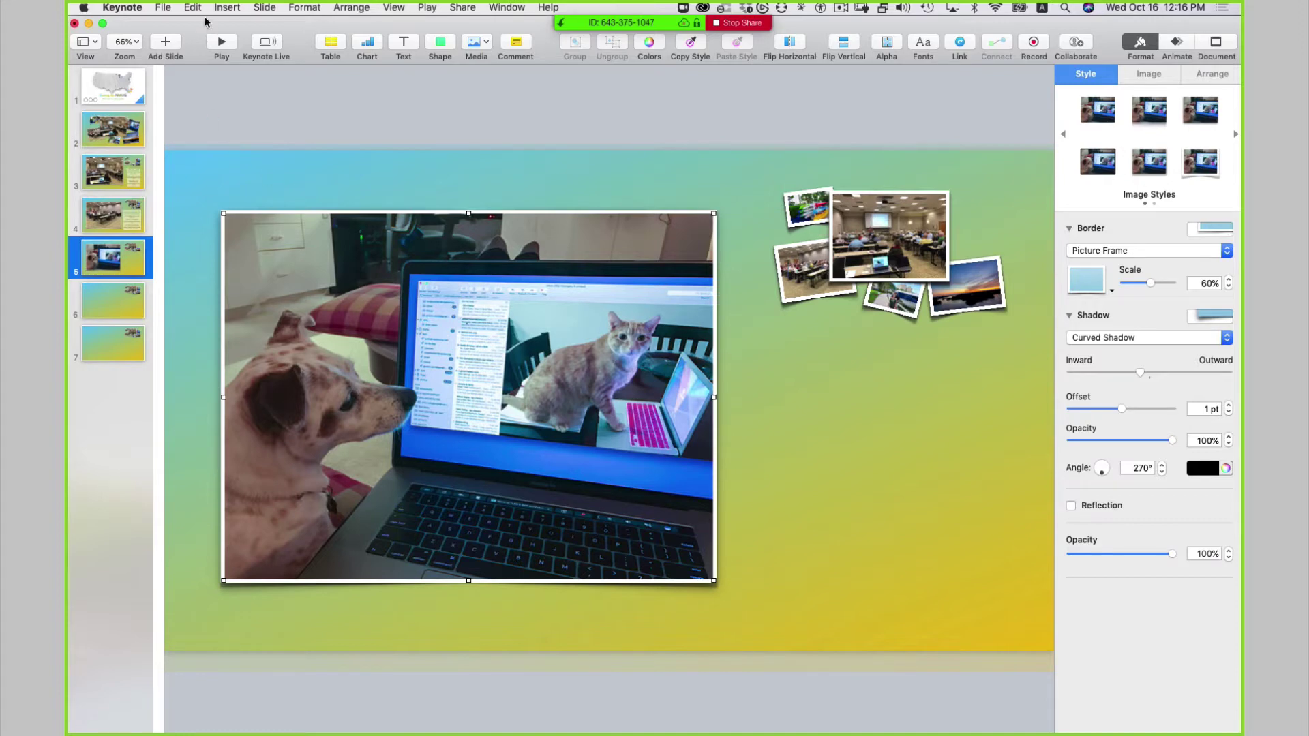
pyautogui.click(131, 189)
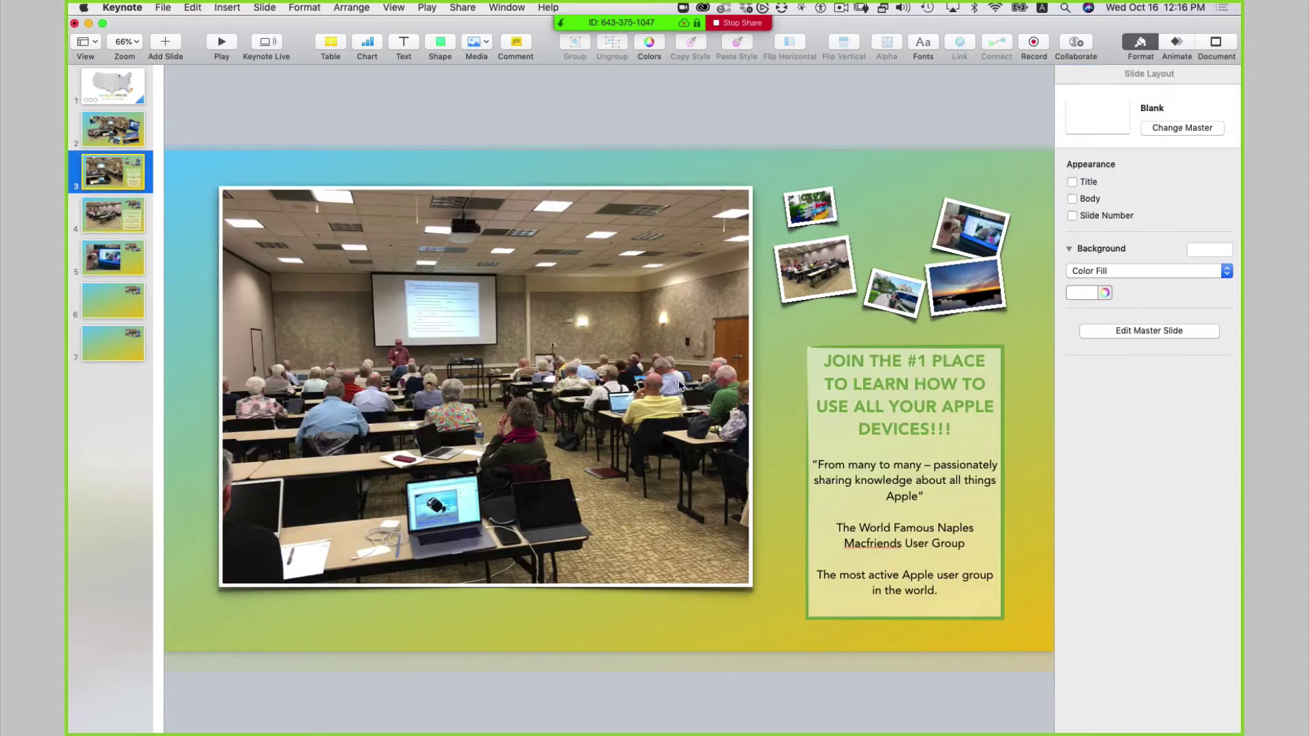
# Step: Paste slide 3's green-bordered text box onto slide 5 and select its JOIN THE #1 PLACE heading
pyautogui.click(845, 429)
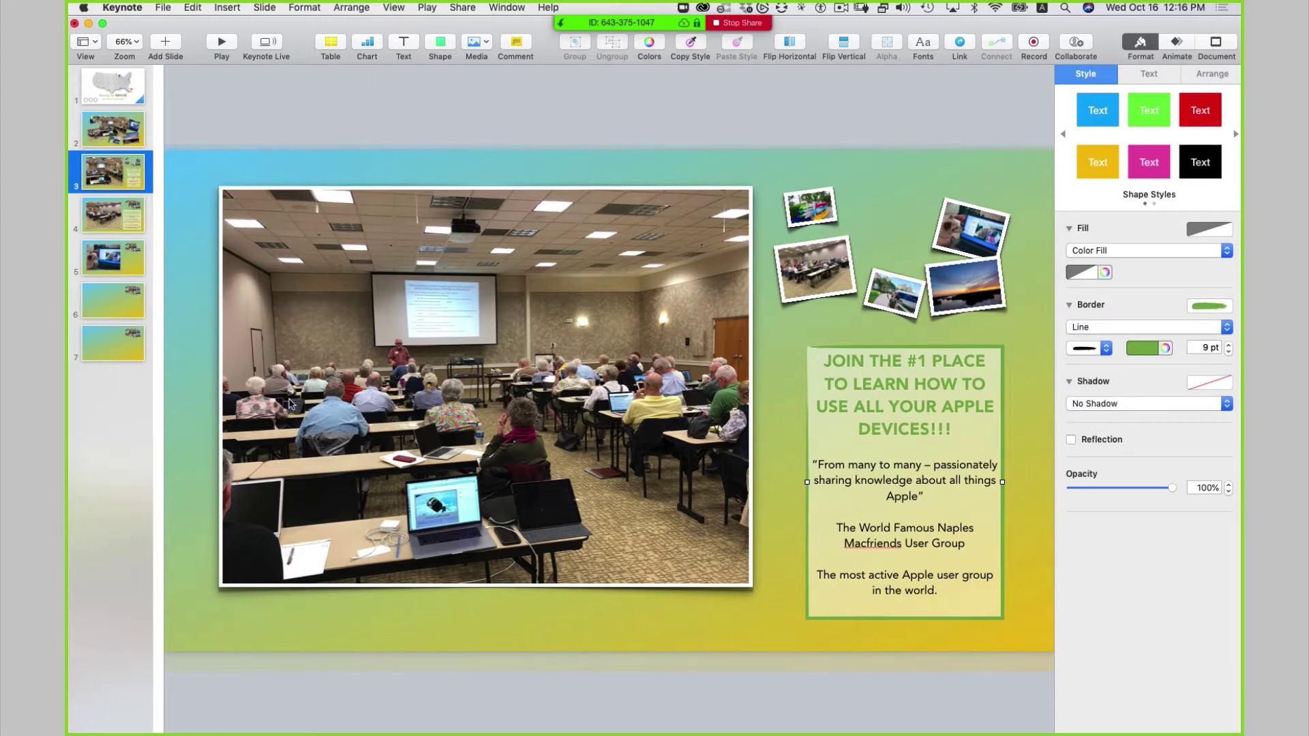
pyautogui.click(89, 267)
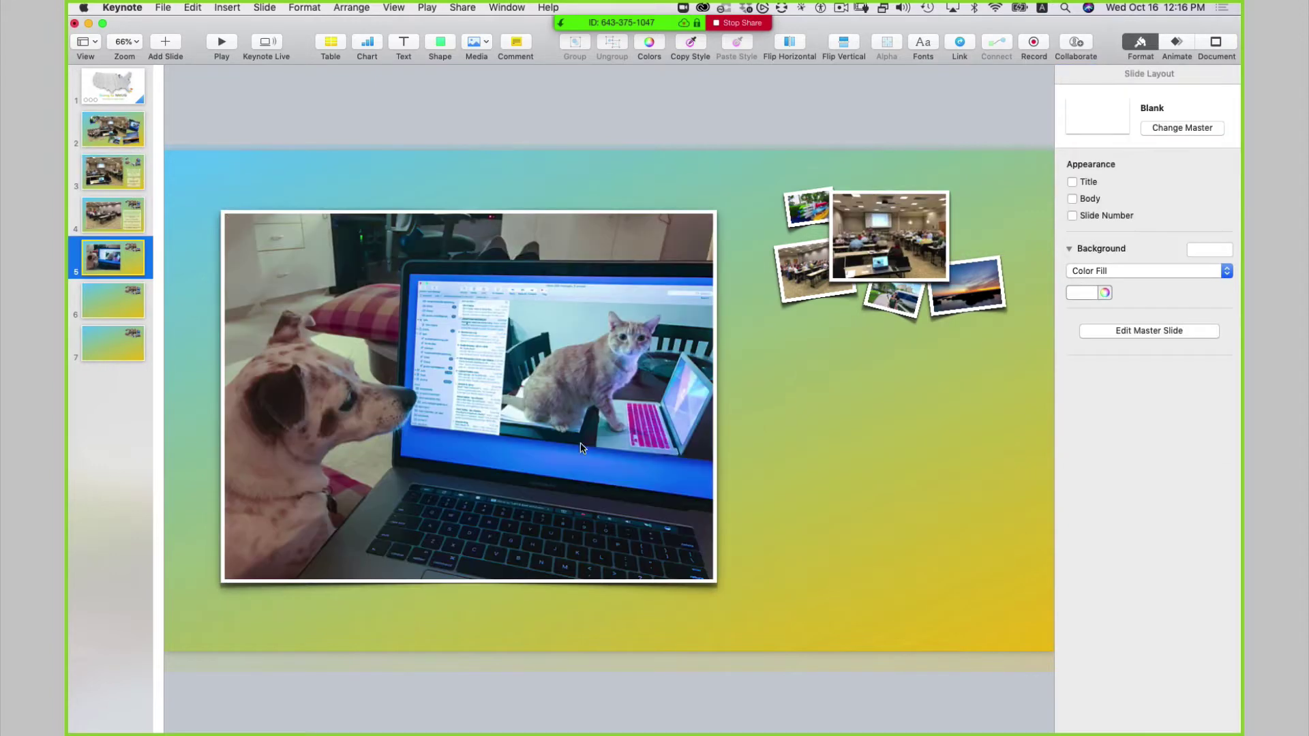
pyautogui.click(929, 462)
pyautogui.press('super+v')
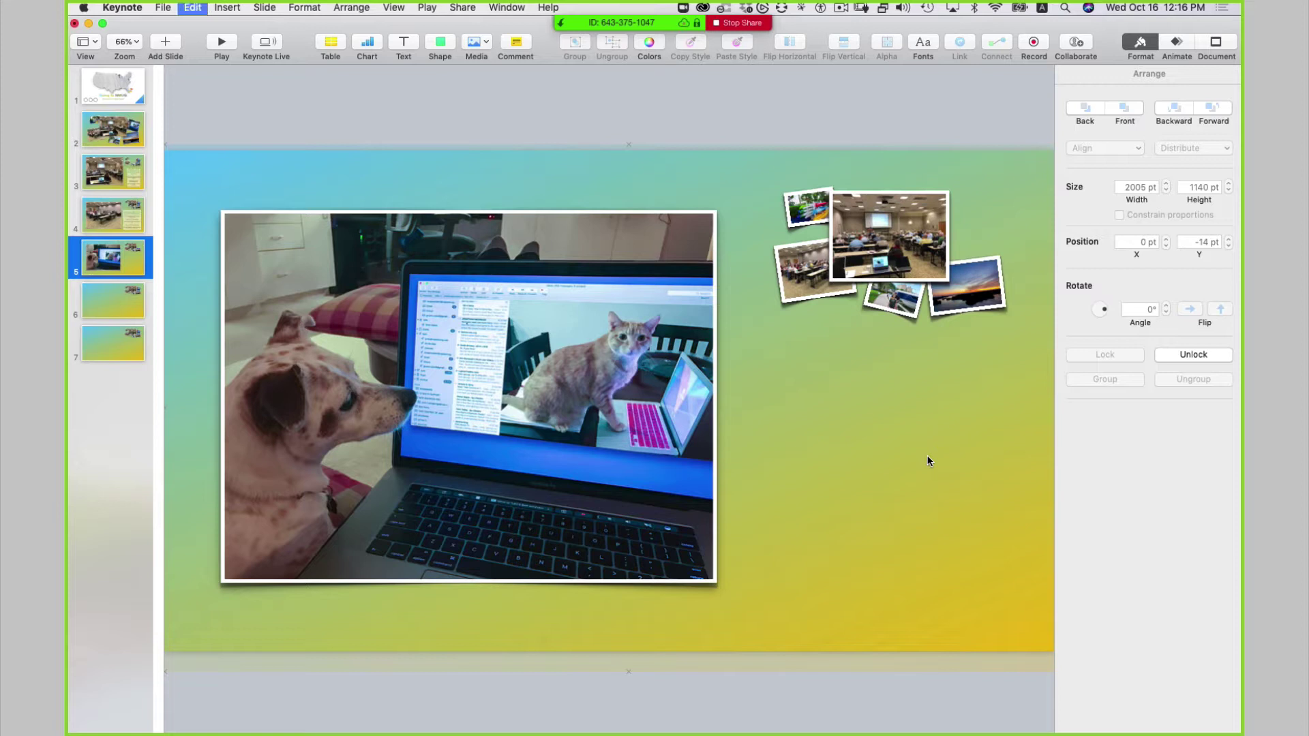
pyautogui.moveTo(966, 437); pyautogui.dragTo(791, 353)
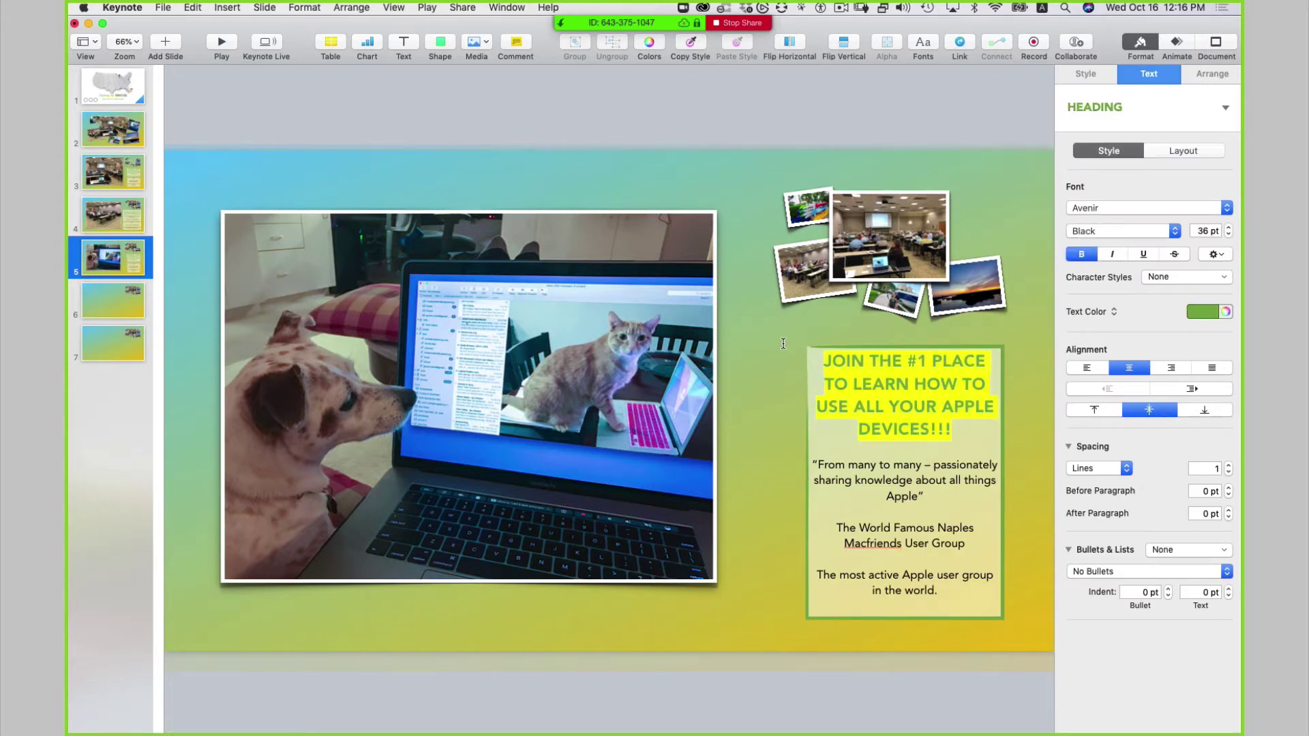
# Step: Retype slide 5's heading as 'ANIMALS LOVE MACS TOO!'
pyautogui.write('ANIMI')
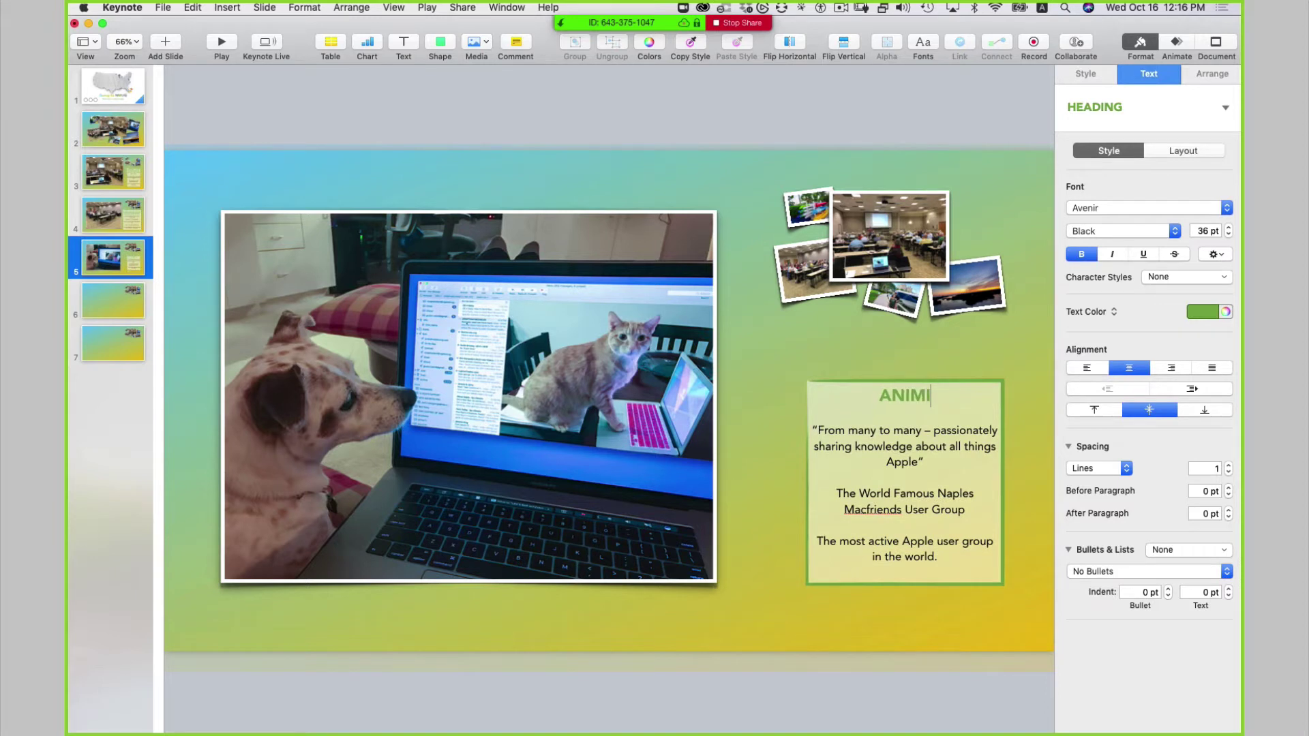
pyautogui.press('BackSpace')
pyautogui.write('ALS LOVE MC')
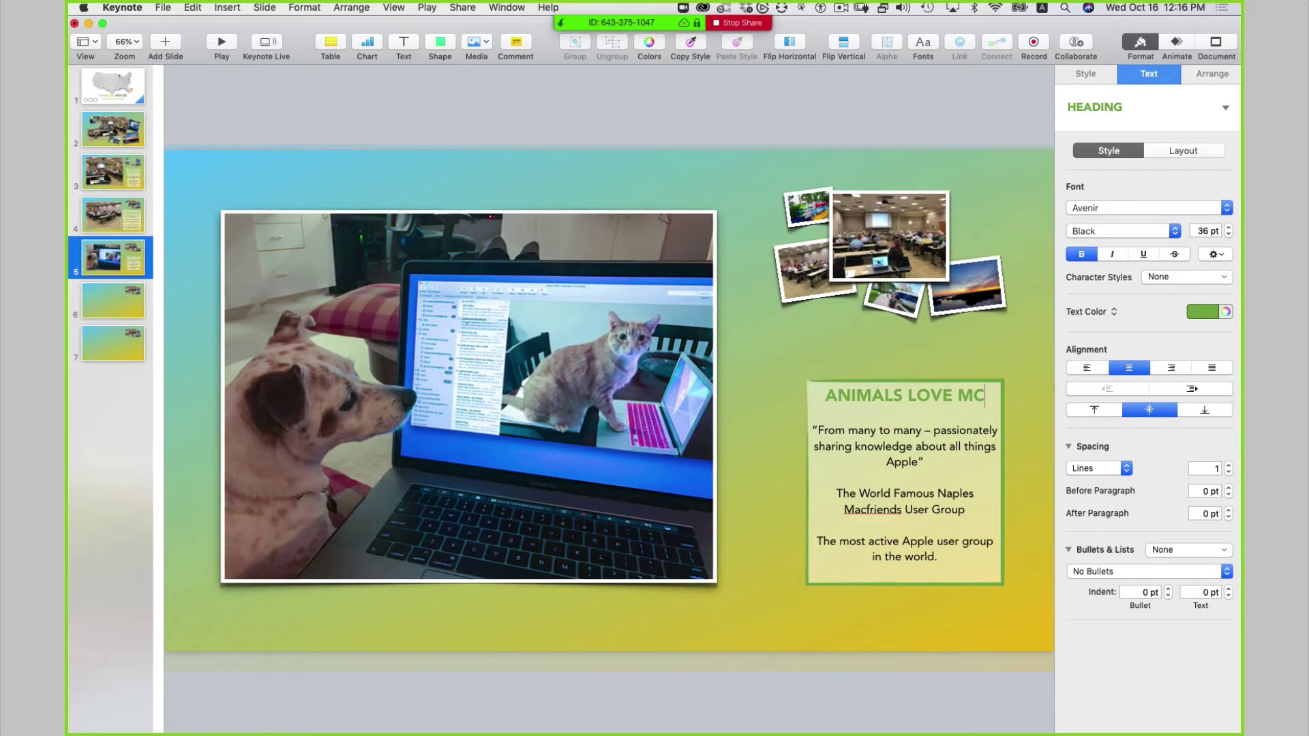
pyautogui.press('BackSpace')
pyautogui.write('ACS TOO')
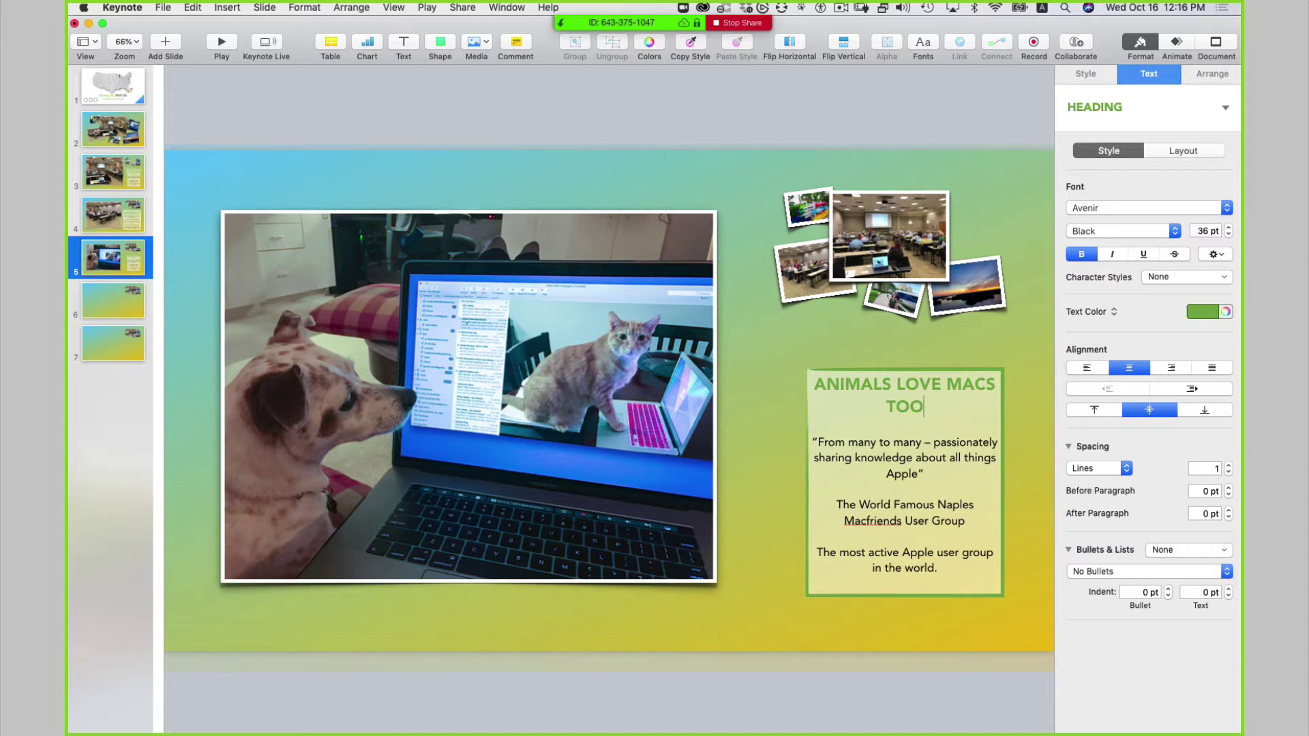
pyautogui.write('!')
# Step: Replace the body paragraphs with 'Everyone should join!' and move the box up and left
pyautogui.click(871, 505)
pyautogui.moveTo(950, 575); pyautogui.dragTo(795, 448)
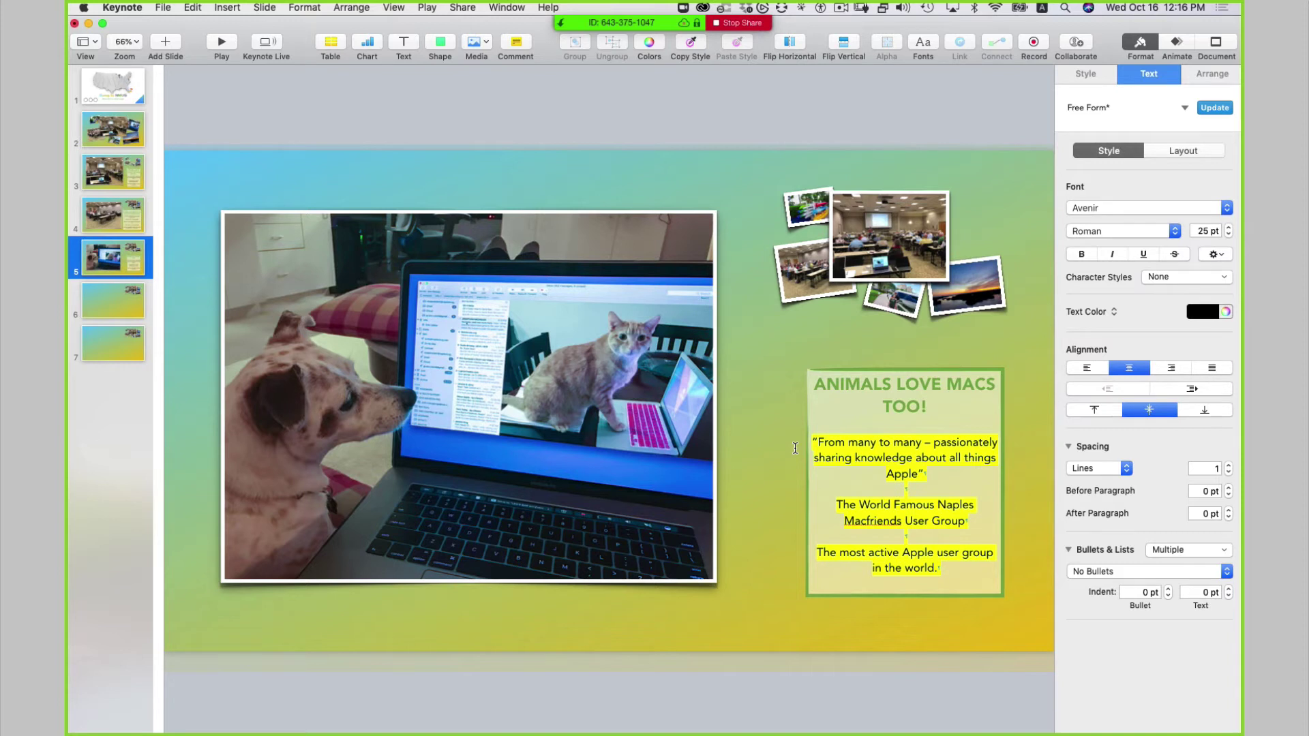
pyautogui.write('EW')
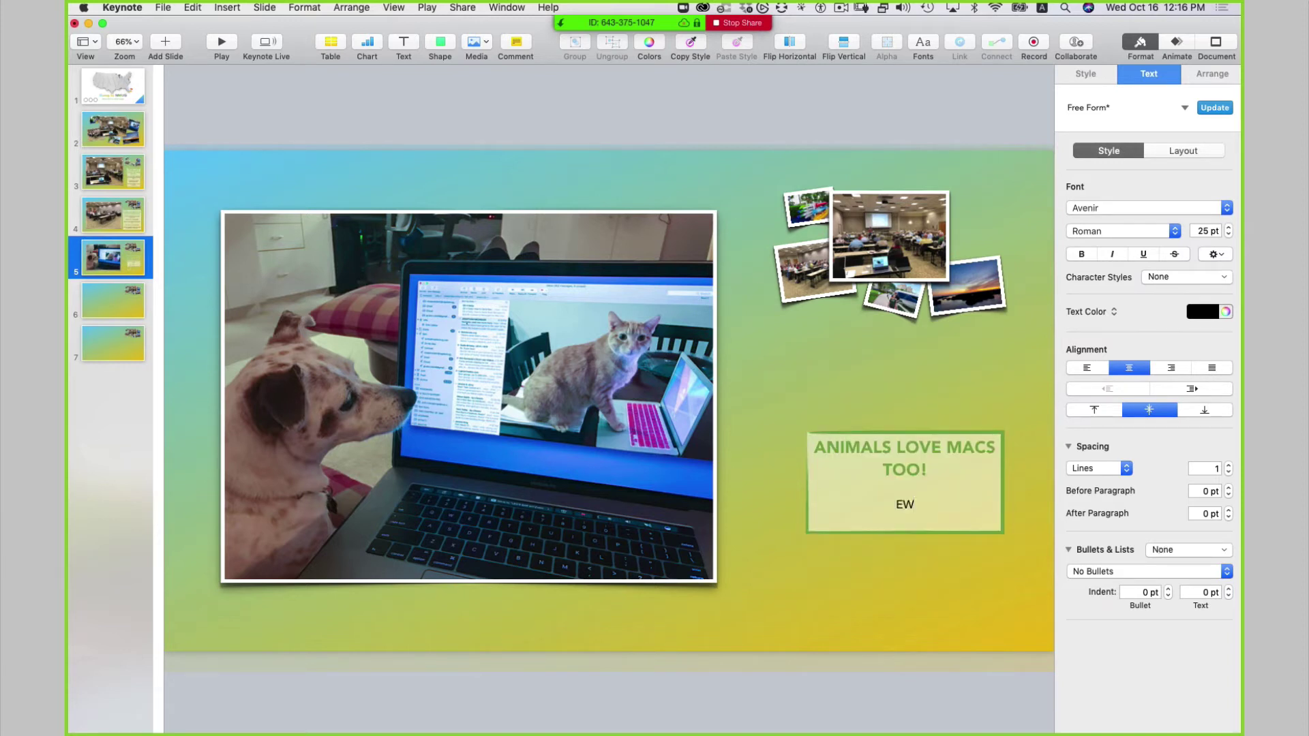
pyautogui.press('BackSpace')
pyautogui.write('veryeon')
pyautogui.press('BackSpace')
pyautogui.press('BackSpace')
pyautogui.press('BackSpace')
pyautogui.write('one should join')
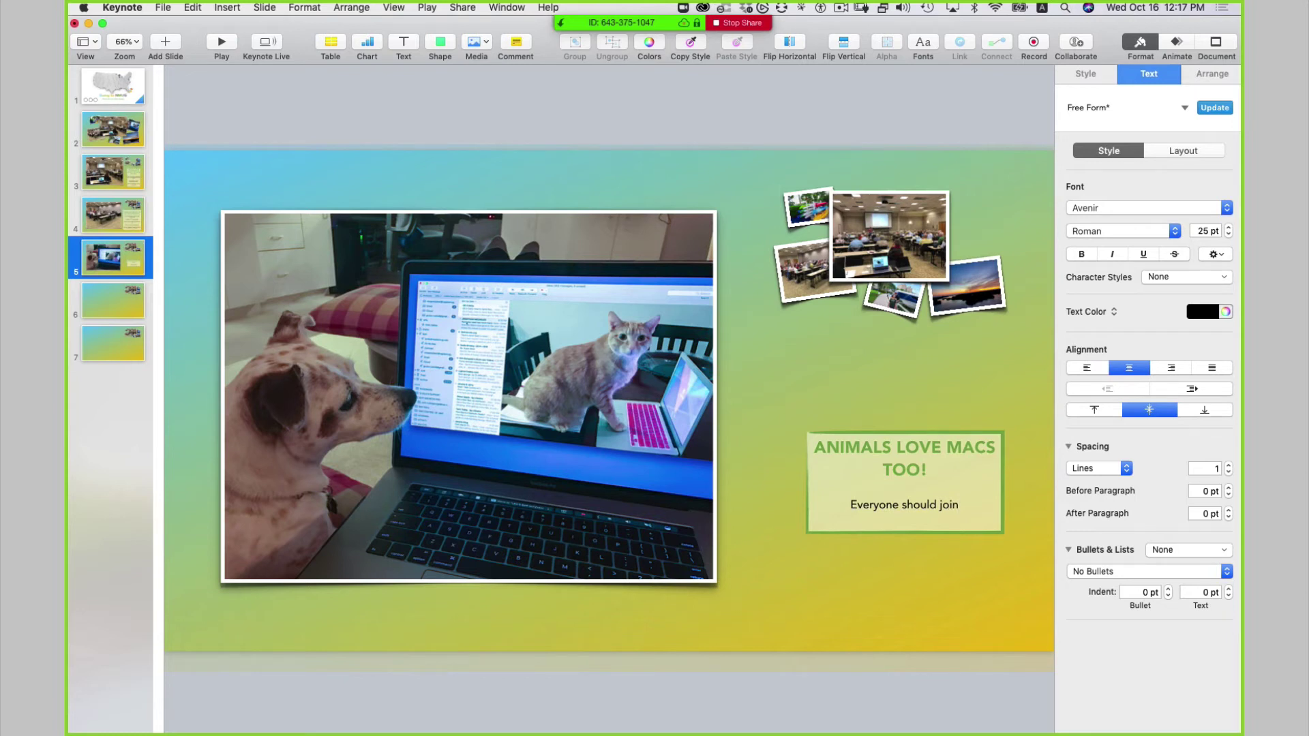
pyautogui.write('!')
pyautogui.click(907, 595)
pyautogui.moveTo(907, 472); pyautogui.dragTo(889, 425)
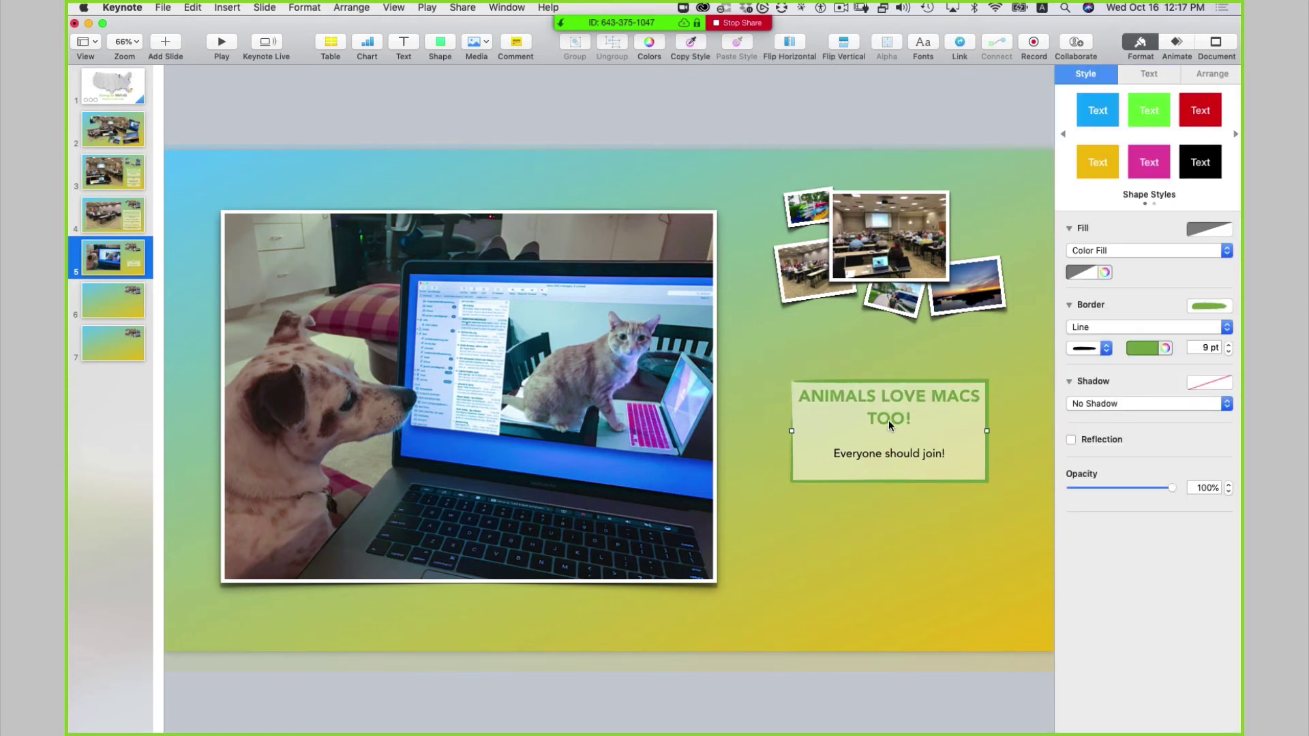
# Step: Go to slide 6 and select its small photo collage in the upper right
pyautogui.click(120, 314)
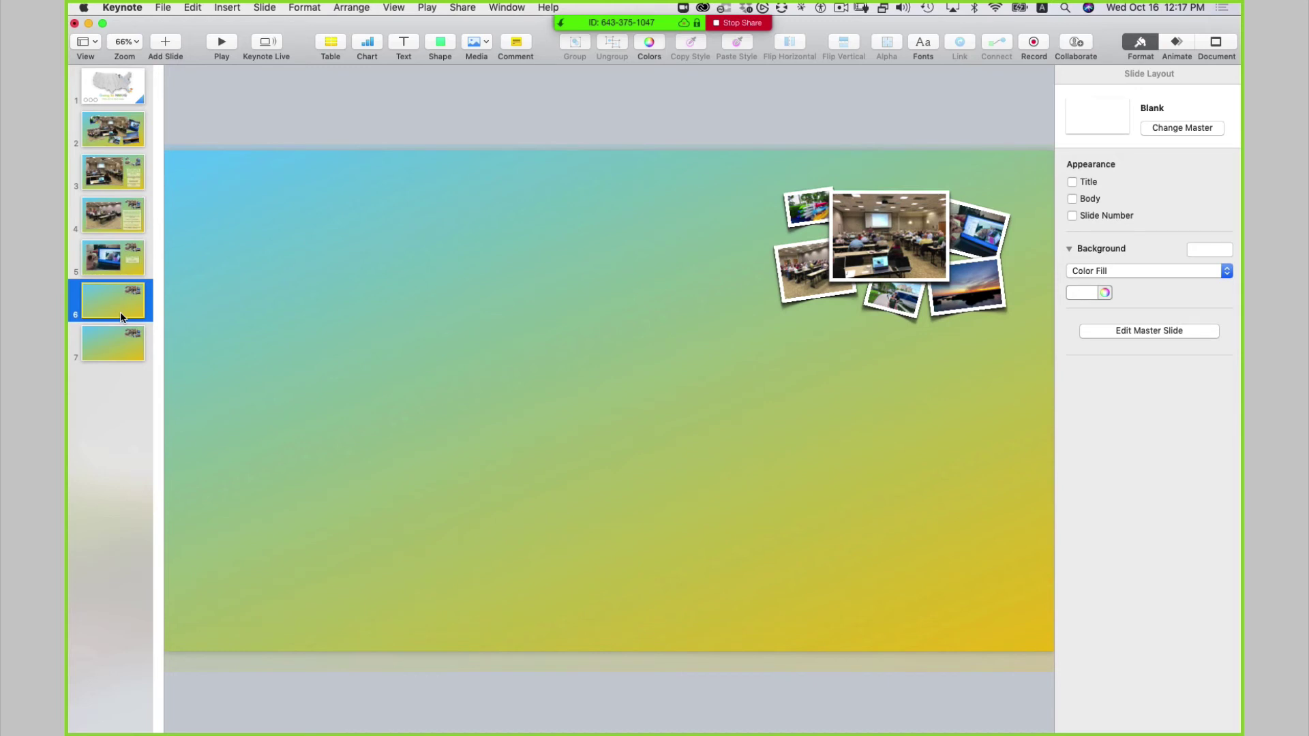
pyautogui.click(327, 272)
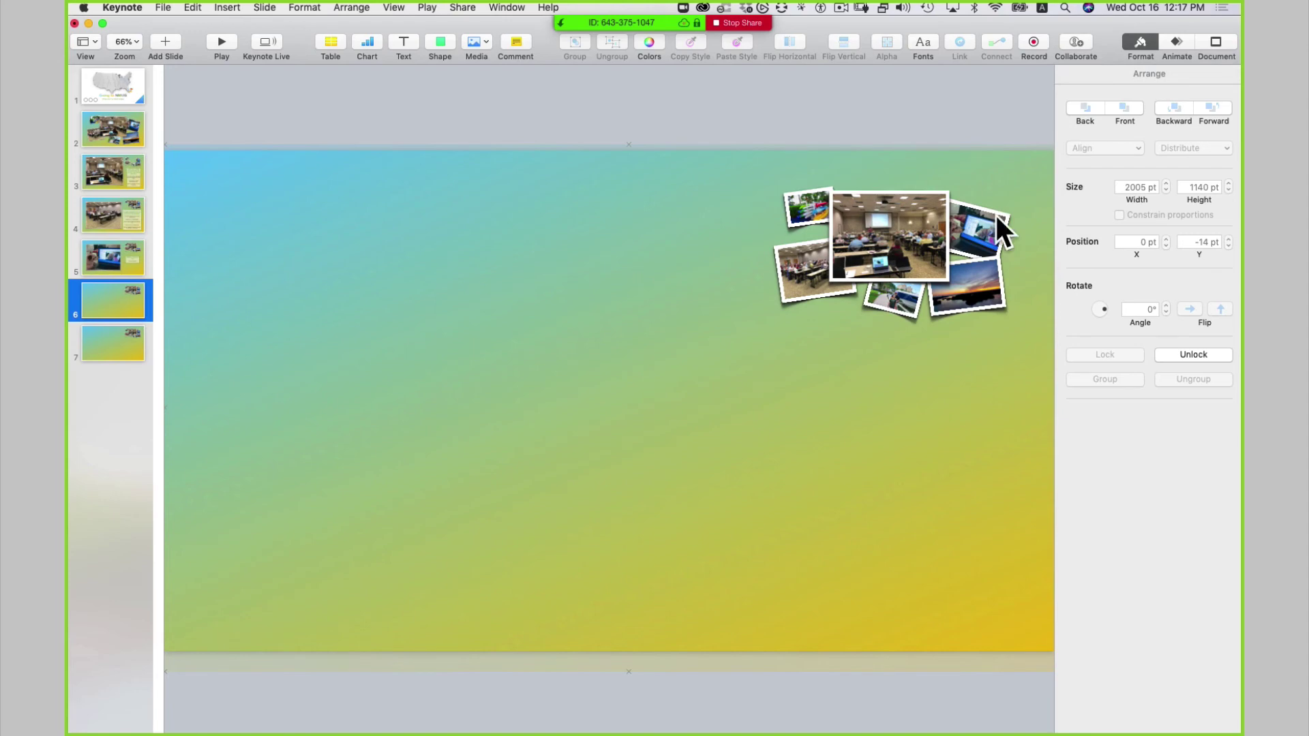
pyautogui.click(980, 232)
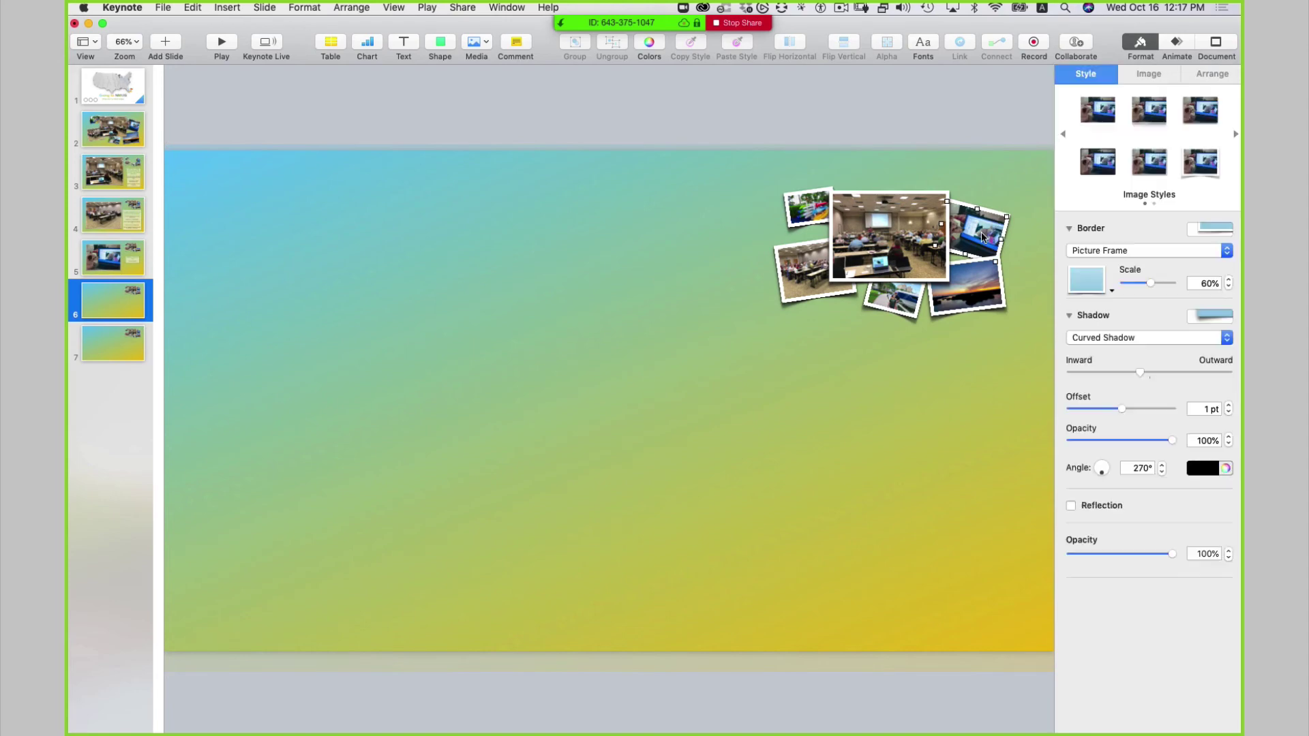